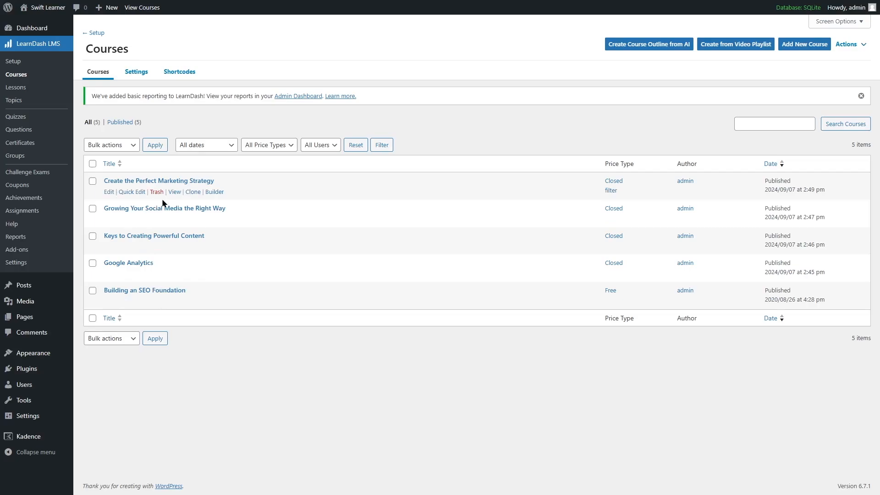
# Create a new course titled "Improve your English knowledge" and paste the lorem ipsum paragraphs as its content.
pyautogui.click(804, 50)
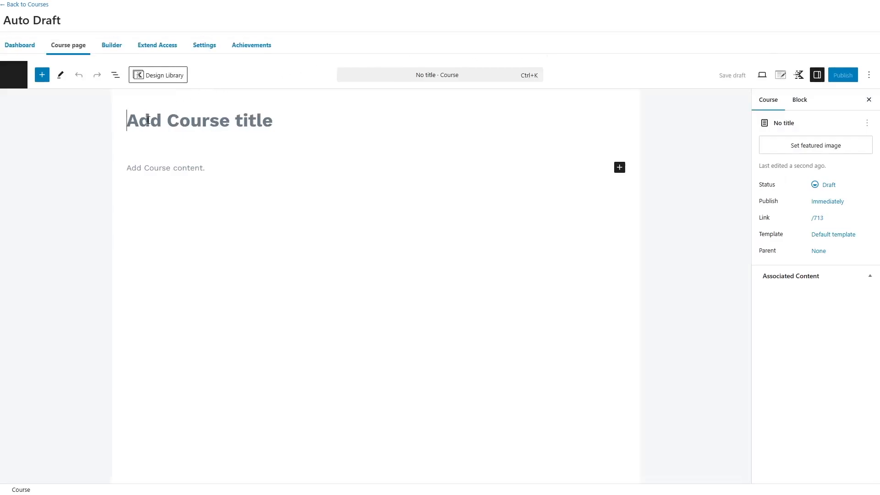
pyautogui.write('Improve your English knowledge')
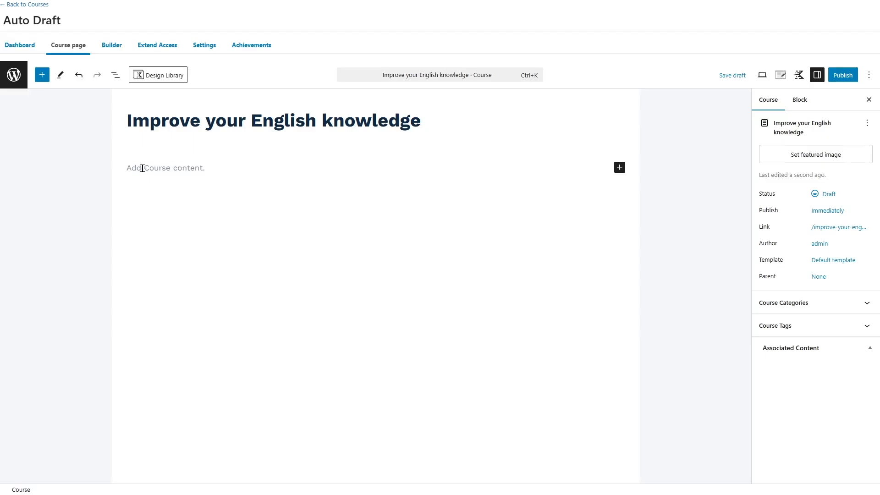
pyautogui.click(196, 167)
pyautogui.hotkey('ctrl', 'v')
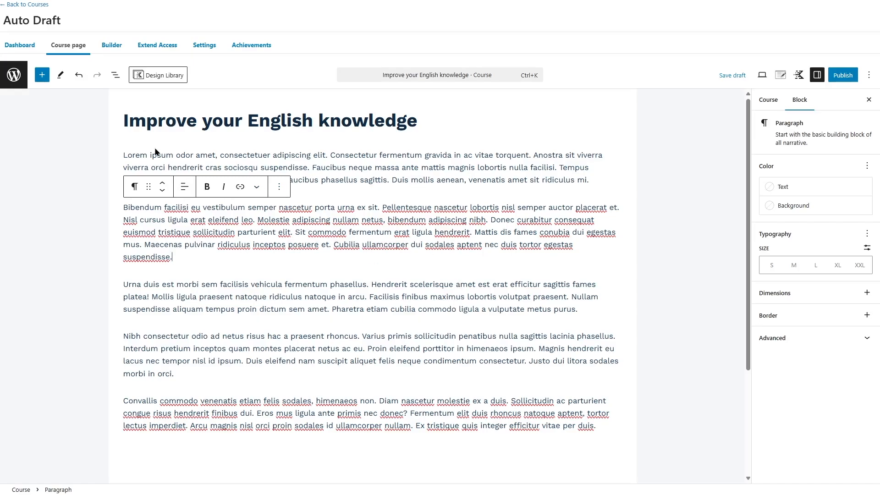
# In the course builder, add a quiz named "Lesson 1 Quiz" under Lesson 1 and save the course draft.
pyautogui.click(112, 47)
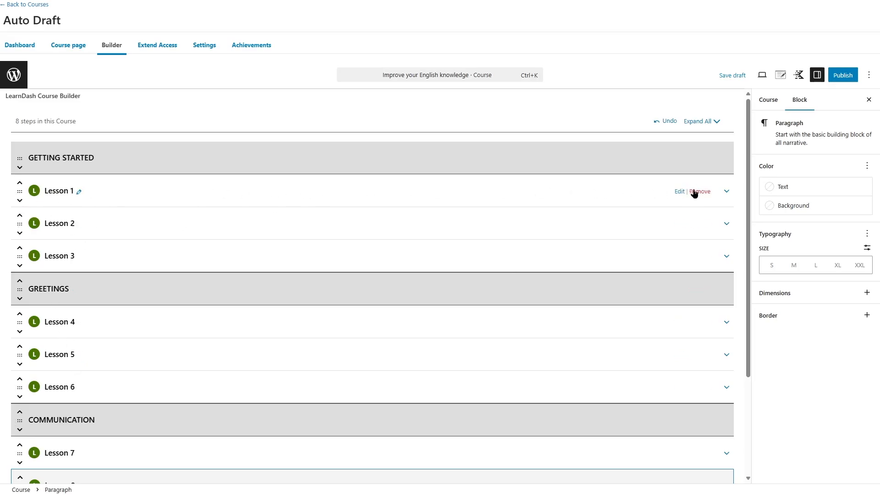
pyautogui.click(726, 191)
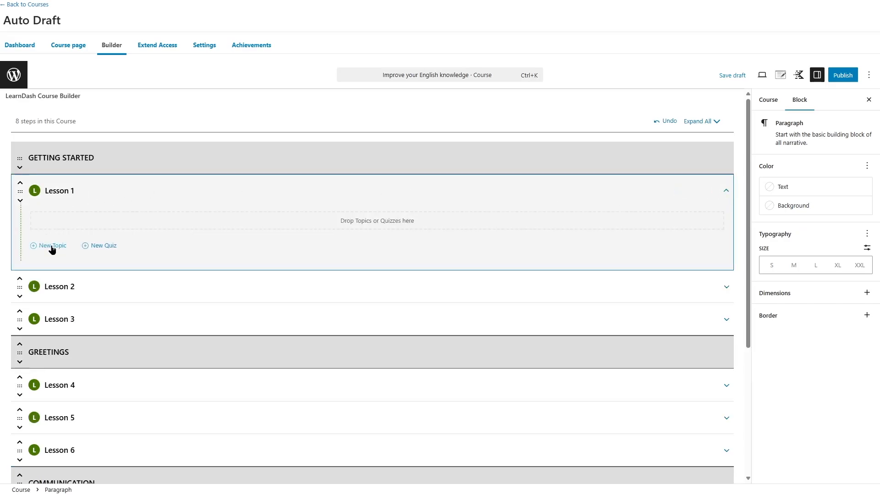
pyautogui.click(104, 246)
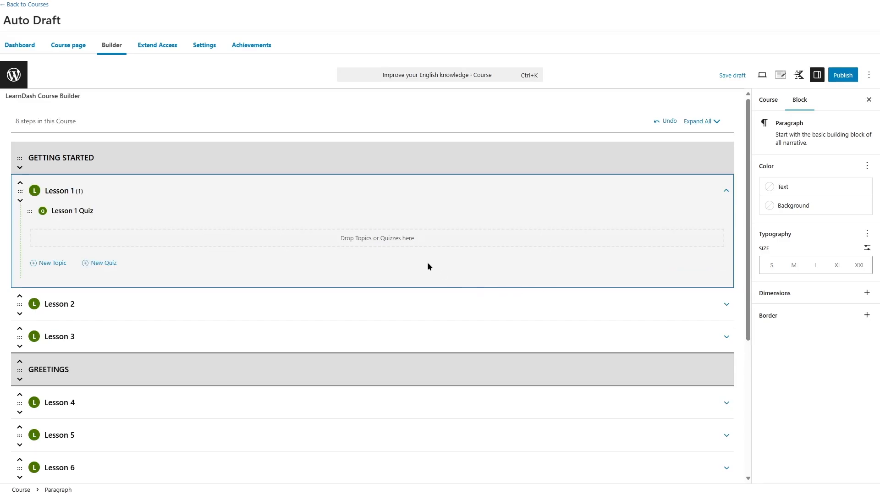
pyautogui.click(736, 76)
# Open Lesson 1 Quiz for editing and paste the lorem ipsum paragraphs as its content.
pyautogui.moveTo(74, 215)
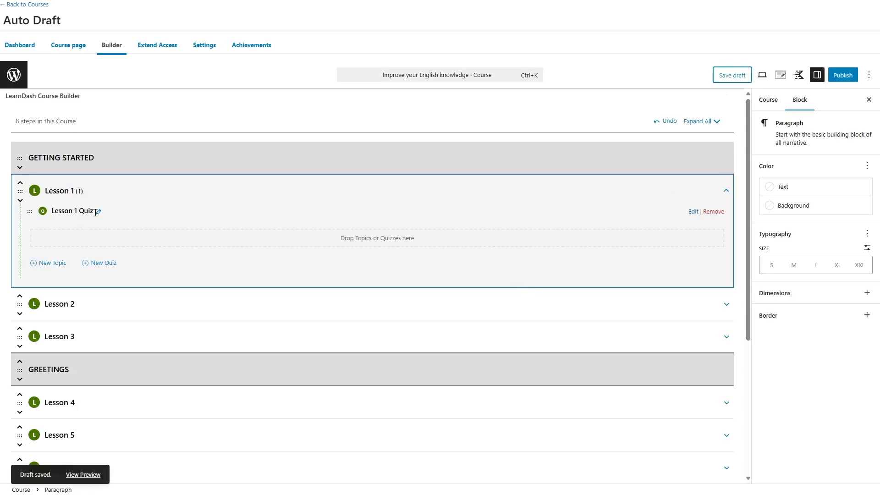
pyautogui.click(693, 212)
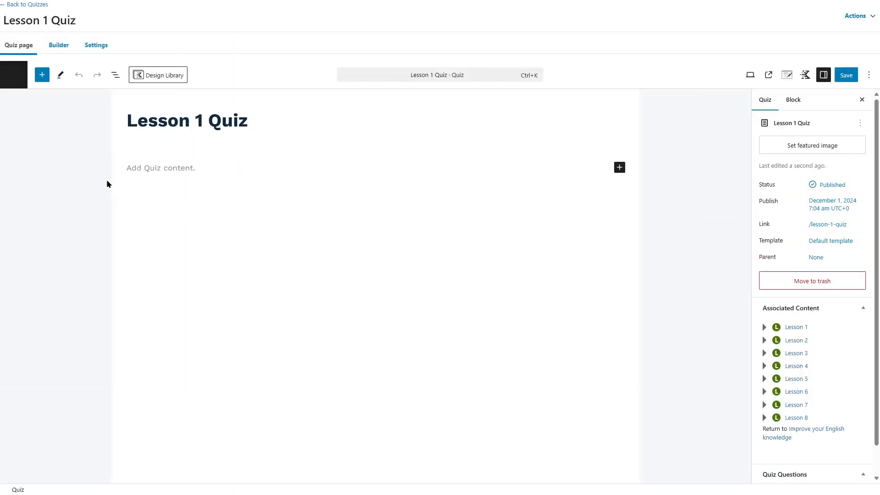
pyautogui.click(156, 170)
pyautogui.hotkey('ctrl', 'v')
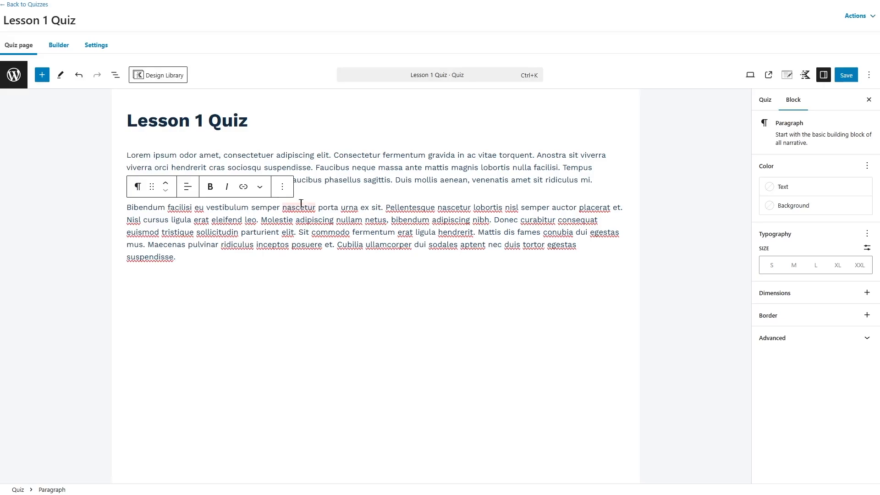
pyautogui.press('Return')
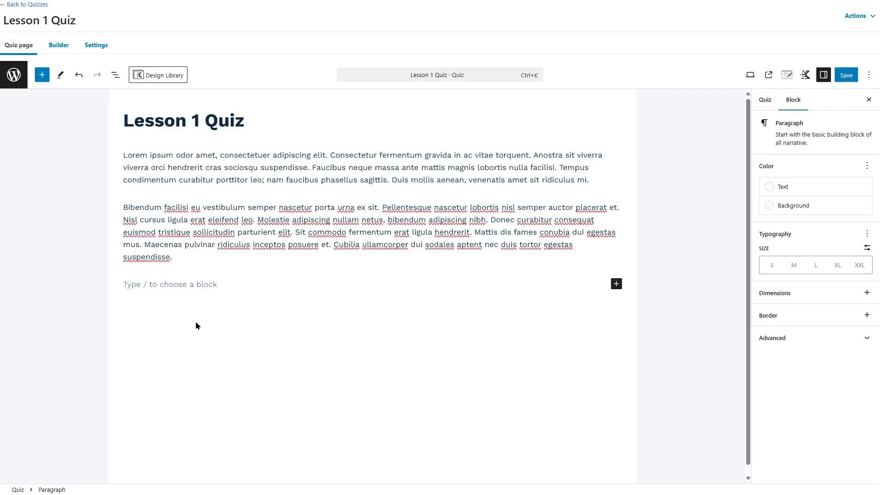
# Set the quiz's featured image to the photo of a smartphone lying next to a laptop.
pyautogui.click(766, 101)
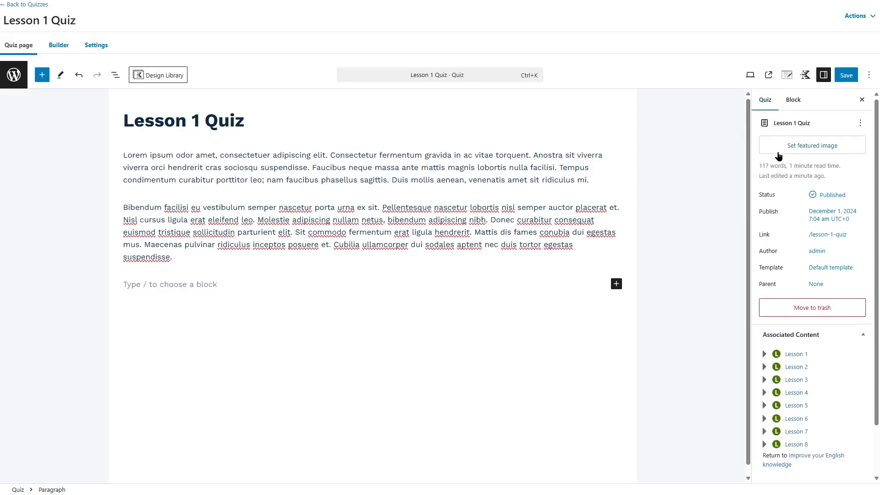
pyautogui.click(820, 147)
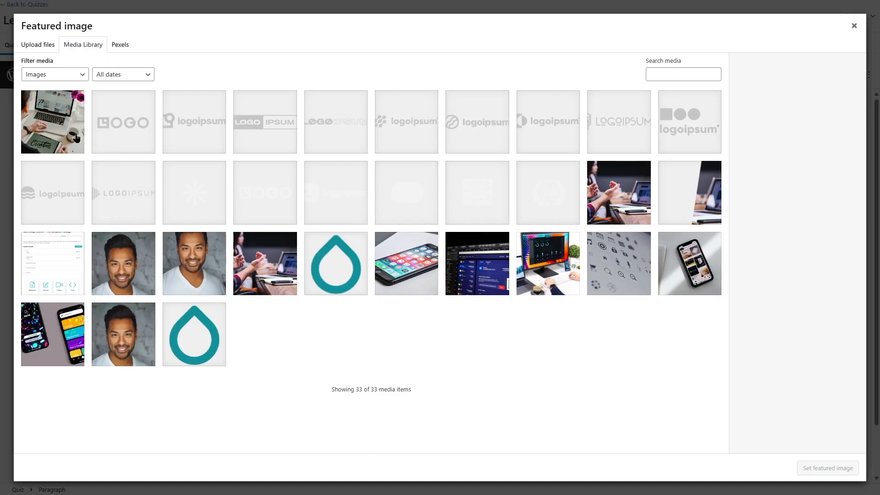
pyautogui.click(50, 52)
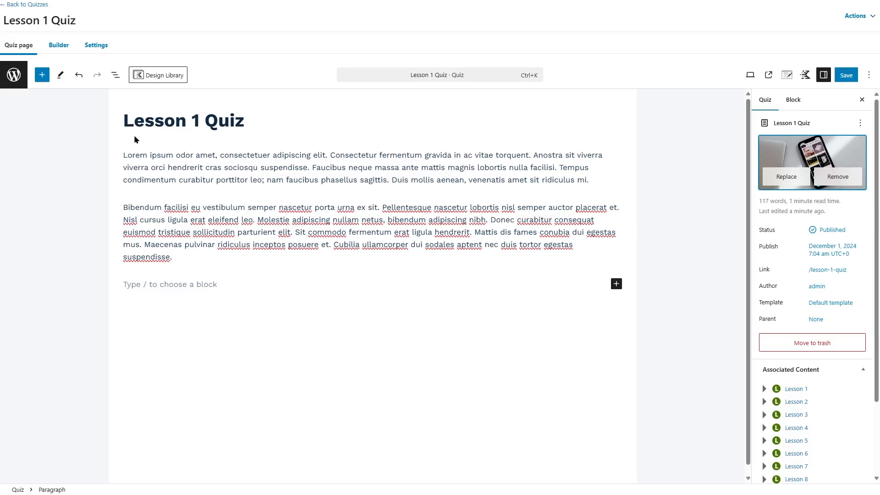
# Add a question titled "Question 1" in the quiz builder and choose Single choice as its type.
pyautogui.click(59, 46)
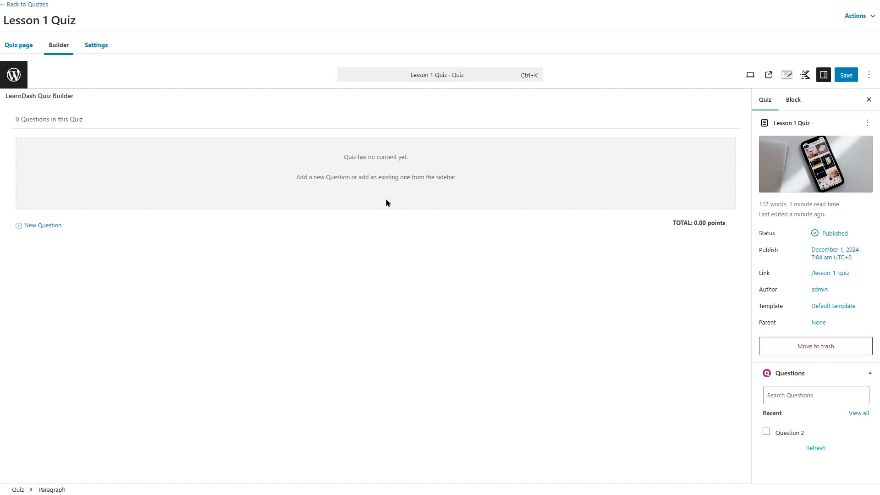
pyautogui.click(46, 227)
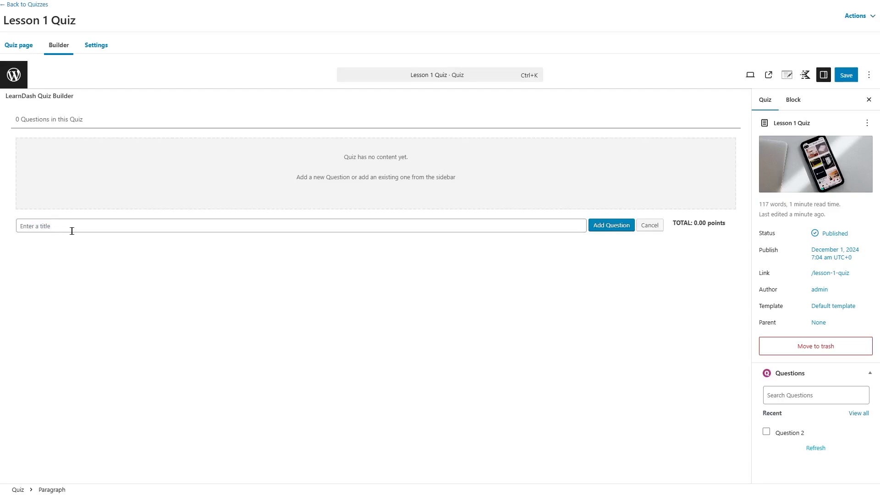
pyautogui.press('Return')
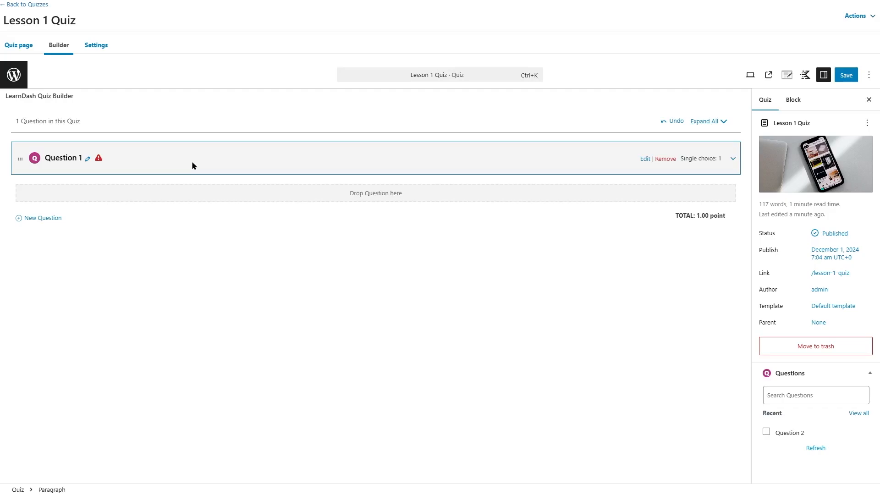
pyautogui.click(733, 160)
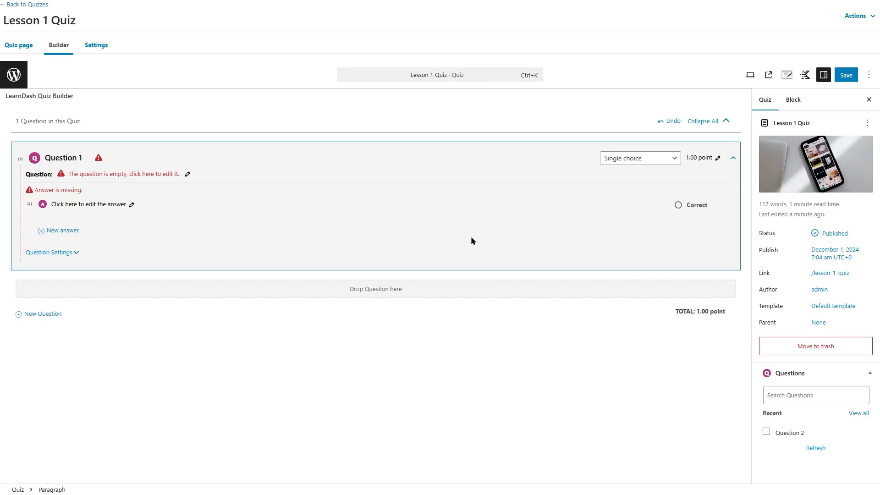
pyautogui.click(675, 158)
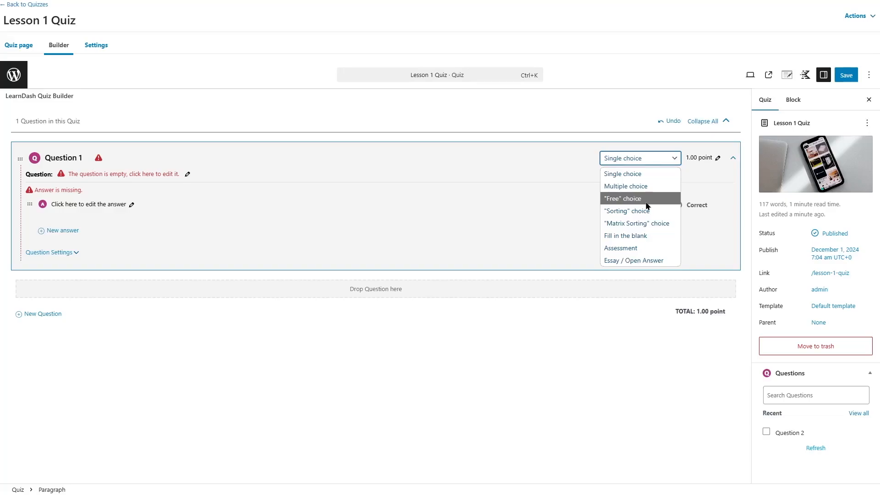
pyautogui.click(637, 175)
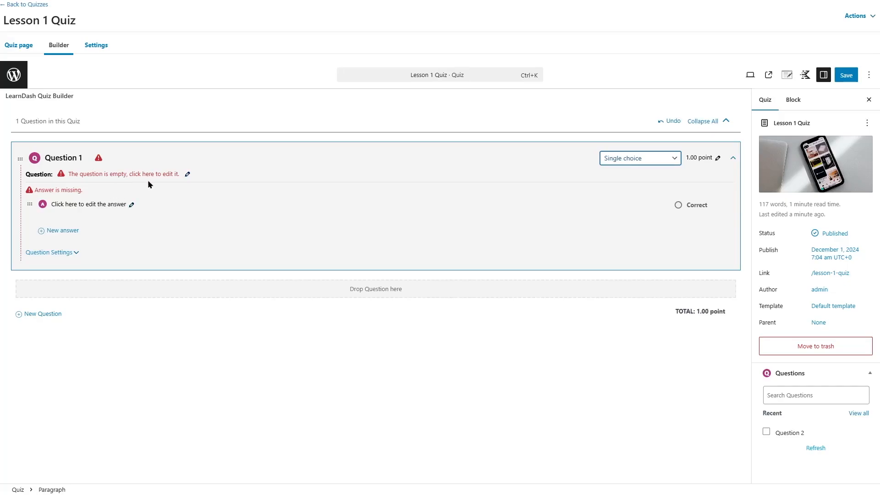
# Enter "Which sentence is grammatically correct?" as the text of Question 1 and save it.
pyautogui.click(187, 175)
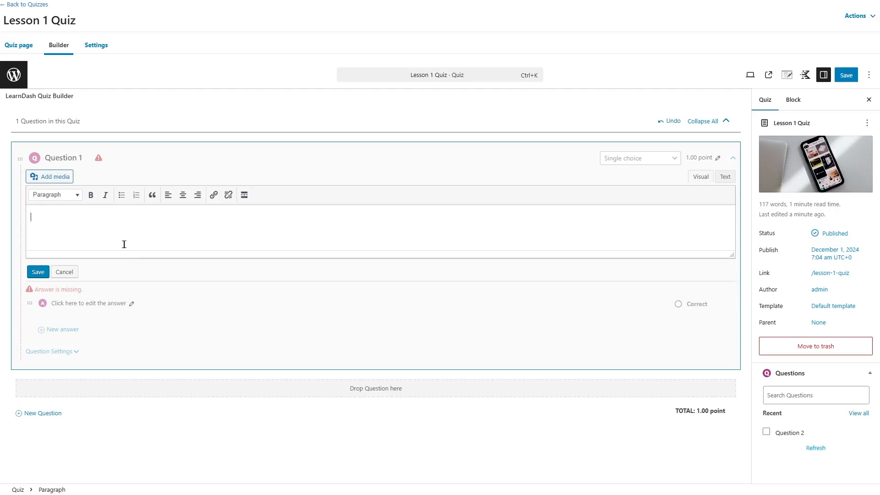
pyautogui.click(73, 195)
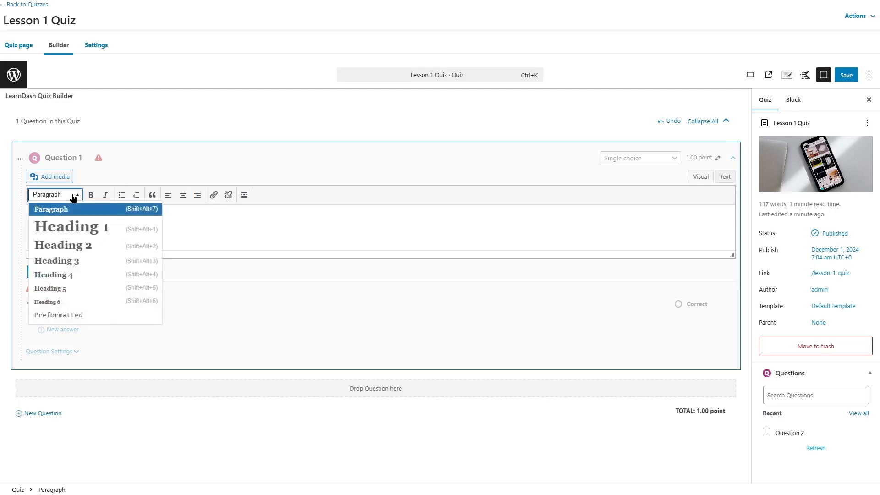
pyautogui.click(81, 247)
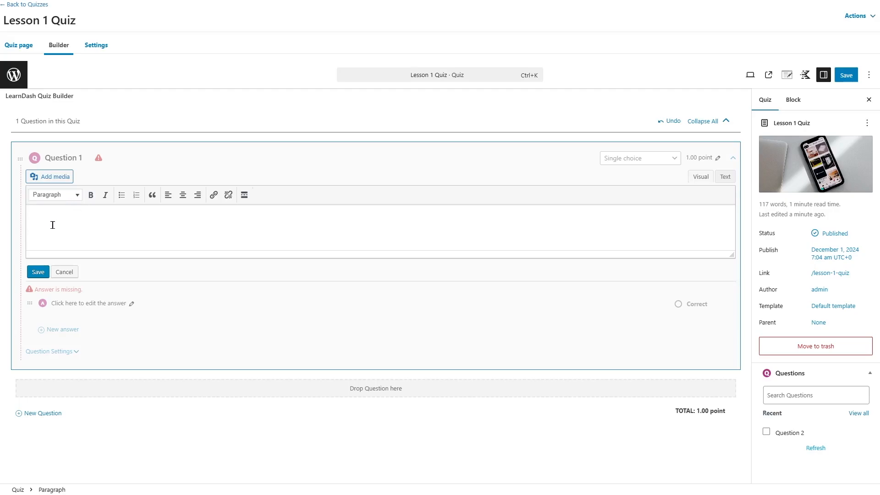
pyautogui.write('Which sentence is grammatically correct?')
pyautogui.click(38, 272)
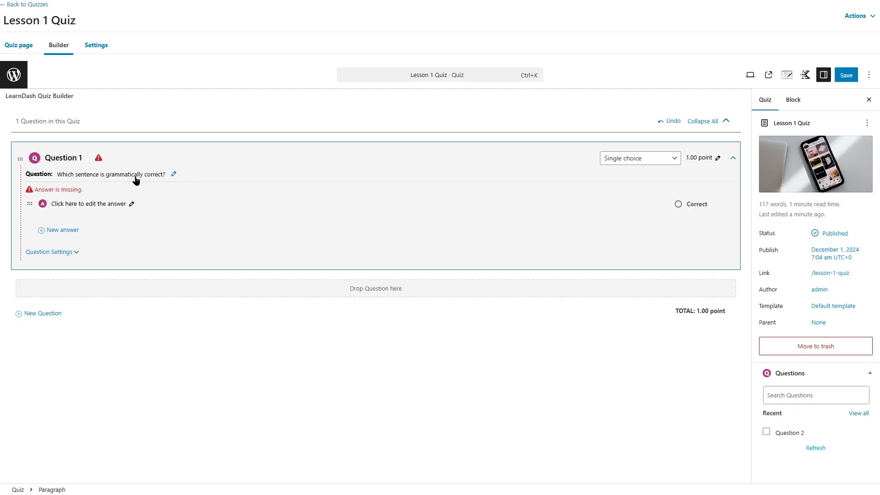
# Enter "She don't like ice cream." as the first answer of Question 1, with HTML left disallowed.
pyautogui.click(122, 208)
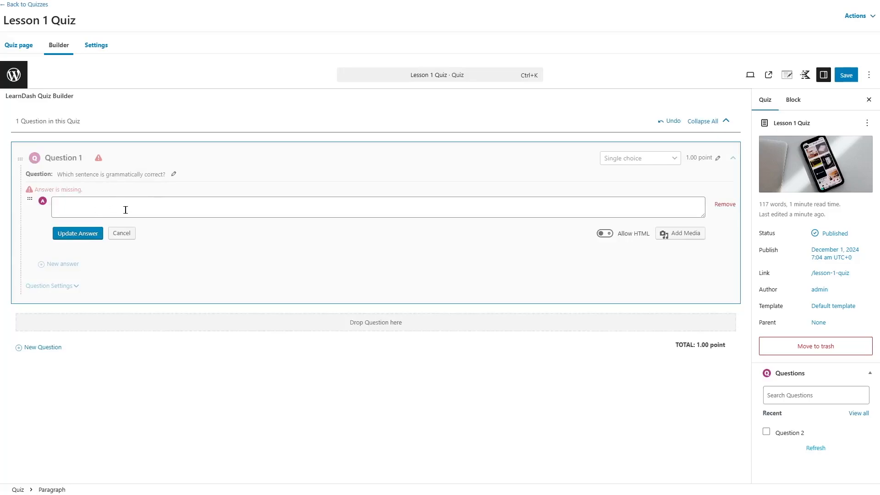
pyautogui.click(122, 211)
pyautogui.write("She don't like ice cream.")
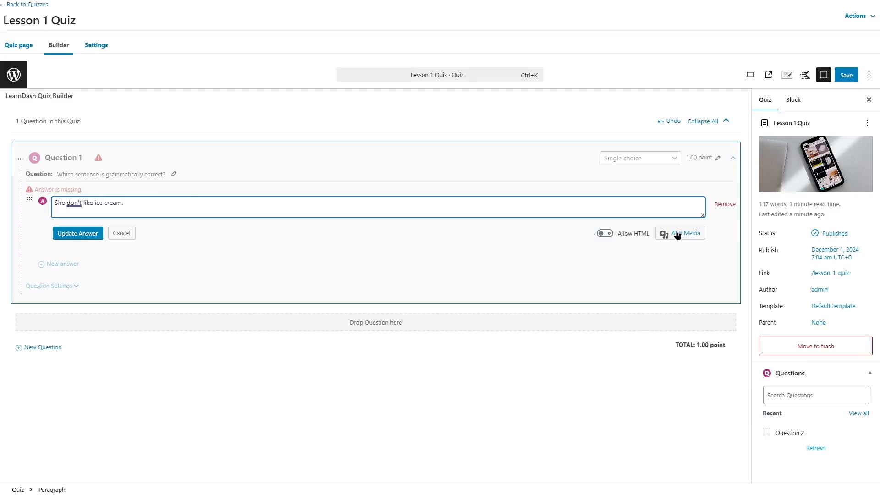
pyautogui.click(605, 234)
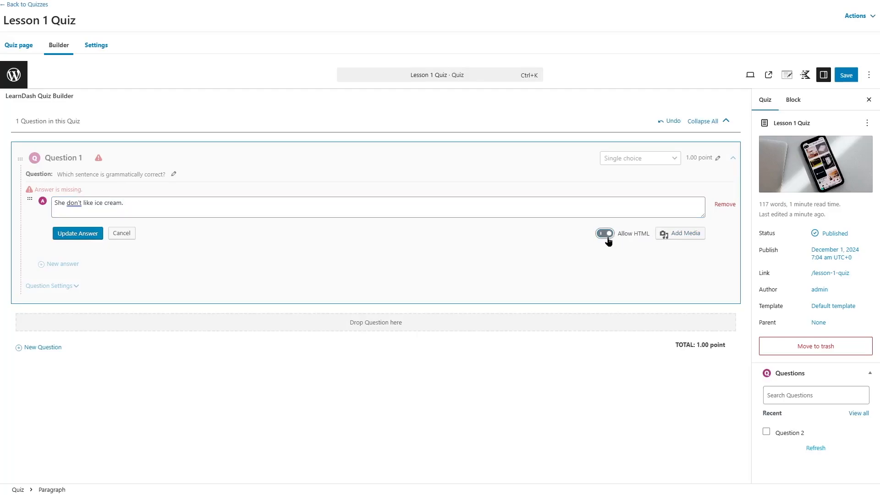
pyautogui.click(606, 236)
pyautogui.click(78, 233)
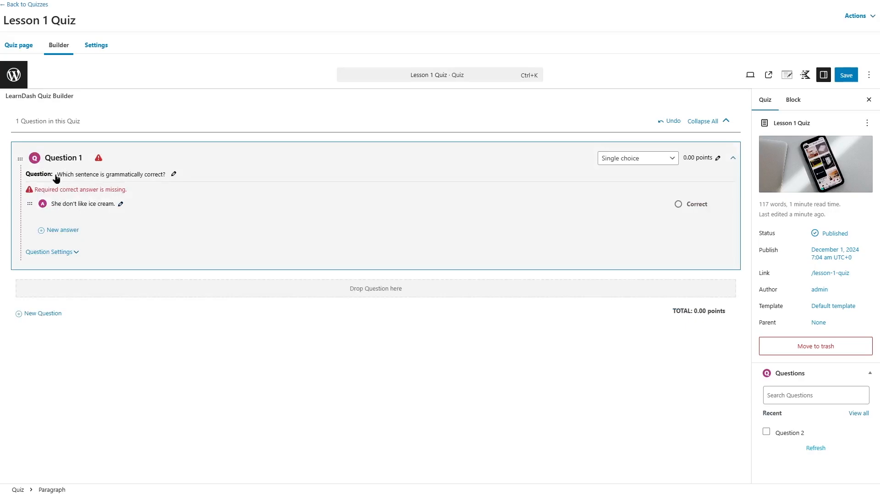
# Add the further answers "They is going to the park.", "He has a book." and "We was happy." to Question 1.
pyautogui.moveTo(147, 204)
pyautogui.click(71, 230)
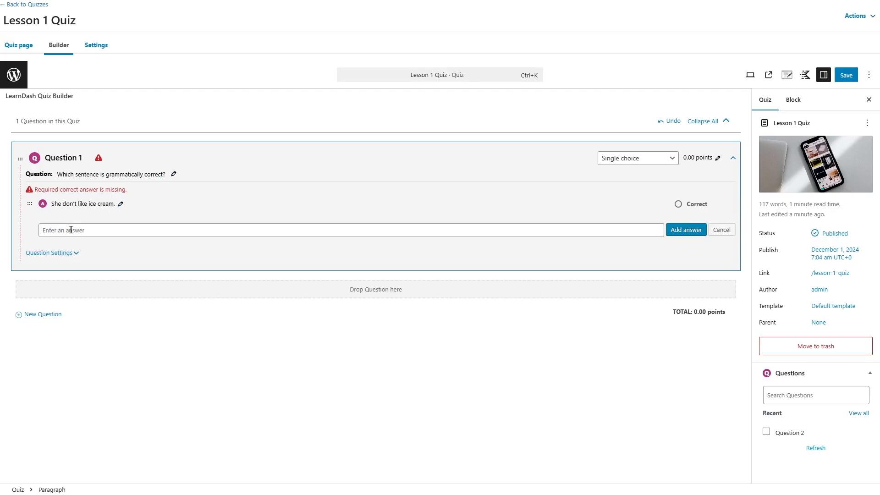
pyautogui.write('They is going to the park.')
pyautogui.click(681, 231)
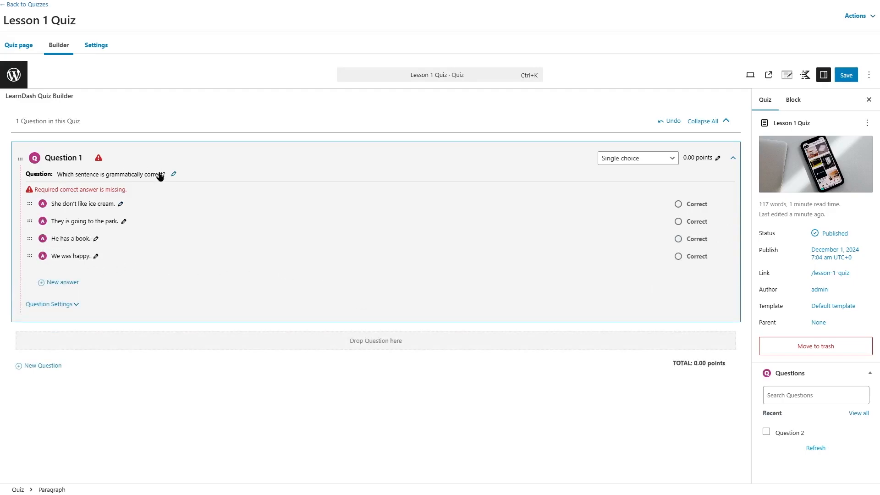
# Mark "He has a book." as the correct answer and set the question's points to 1.
pyautogui.moveTo(28, 222)
pyautogui.mouseDown()
pyautogui.moveTo(28, 202)
pyautogui.moveTo(29, 239)
pyautogui.moveTo(29, 220)
pyautogui.moveTo(31, 232)
pyautogui.mouseUp()
pyautogui.click(678, 239)
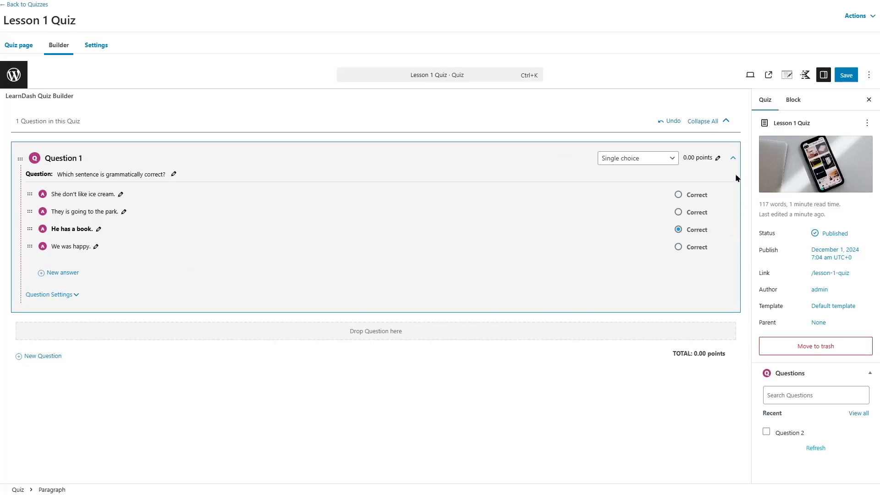
pyautogui.click(717, 158)
pyautogui.moveTo(641, 158); pyautogui.dragTo(615, 160)
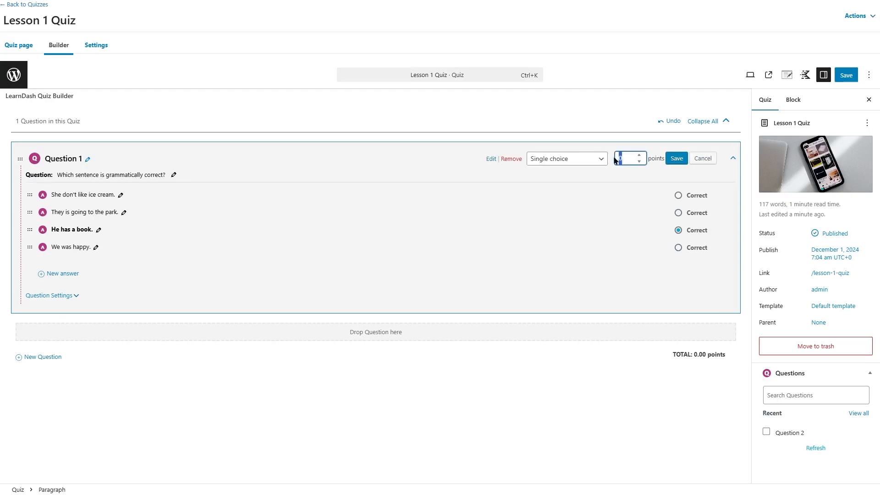
pyautogui.write('1')
pyautogui.press('Return')
# Enter Question 1's messages: correct "You're correct! The sentence "He has a book" is grammatically correct.", incorrect "Incorrect answer. You can retake the lessons to improve your knowledge.".
pyautogui.click(74, 297)
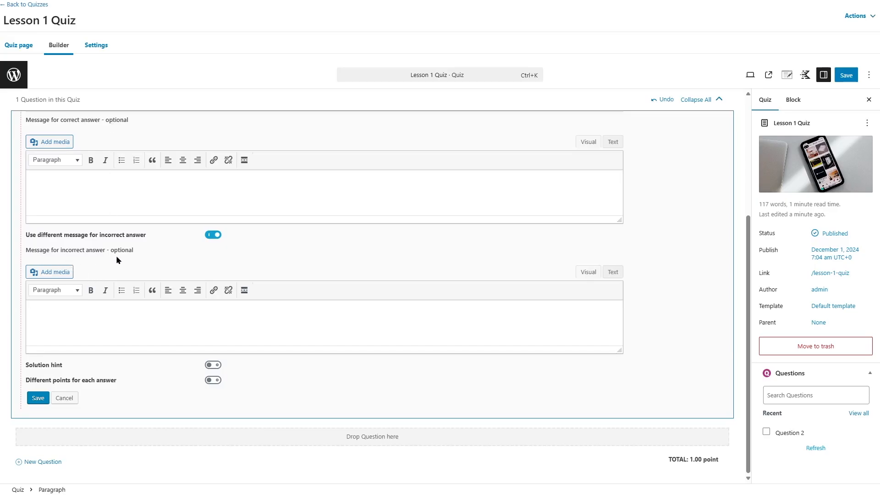
pyautogui.scroll(2, 117, 255)
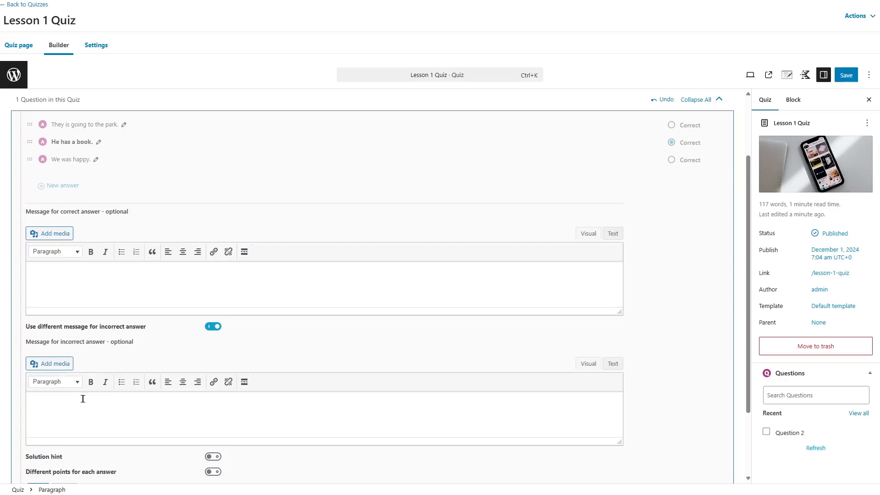
pyautogui.scroll(2, 78, 207)
pyautogui.scroll(-1, 211, 258)
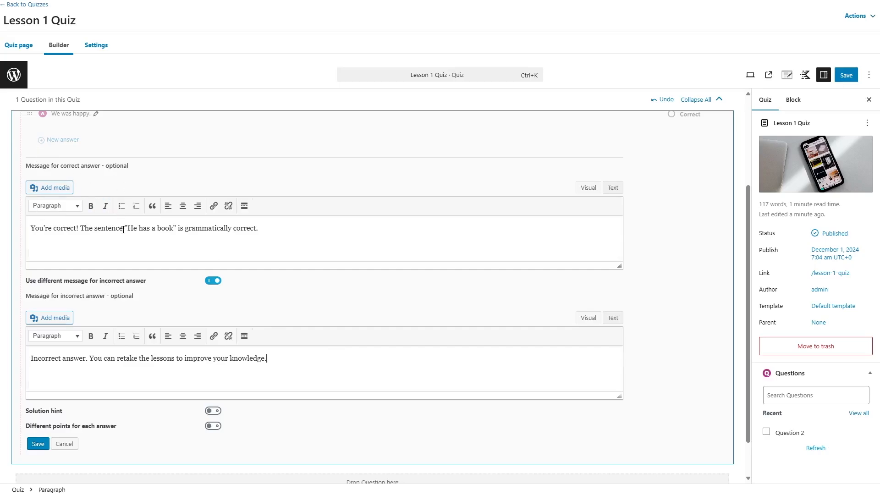
pyautogui.scroll(2, 103, 189)
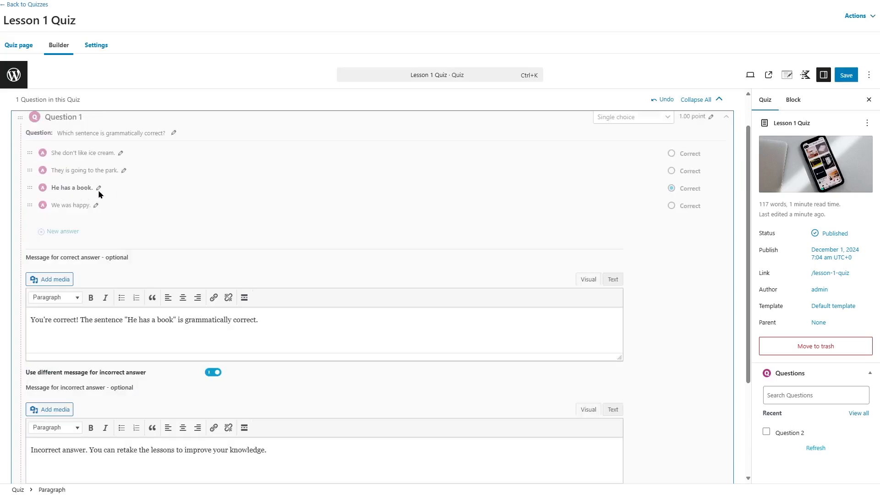
pyautogui.scroll(-1, 301, 251)
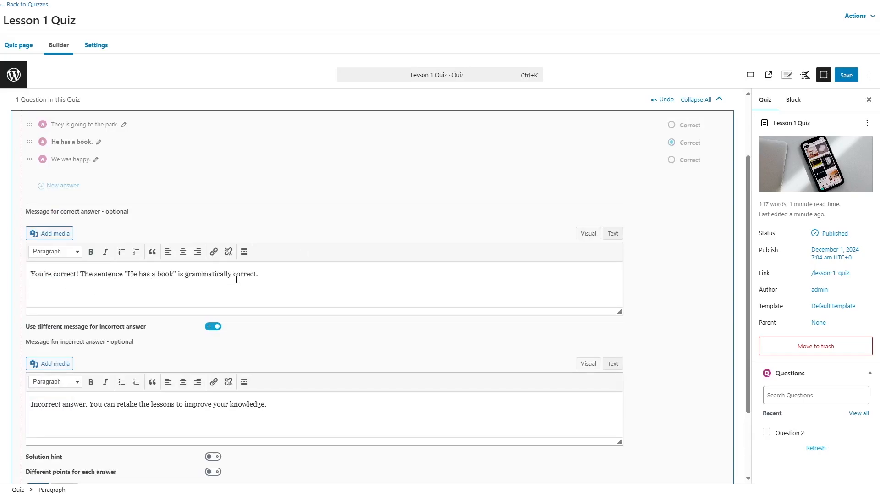
pyautogui.scroll(1, 174, 225)
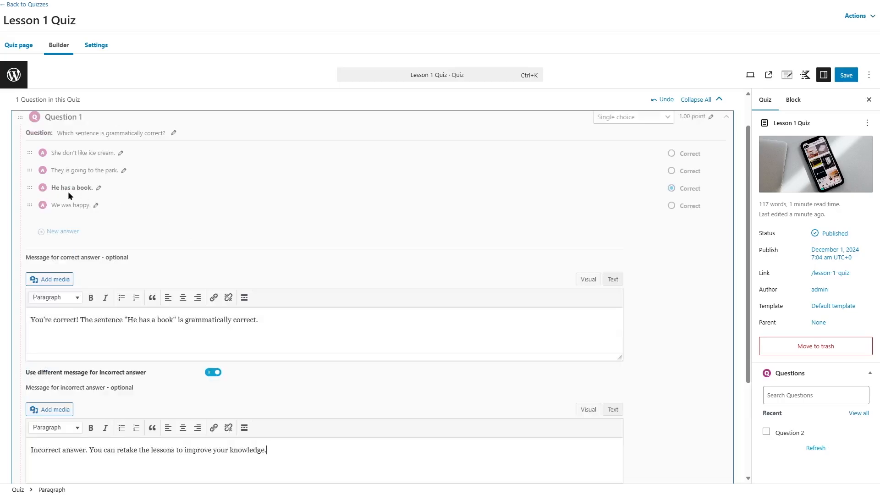
pyautogui.scroll(-2, 132, 232)
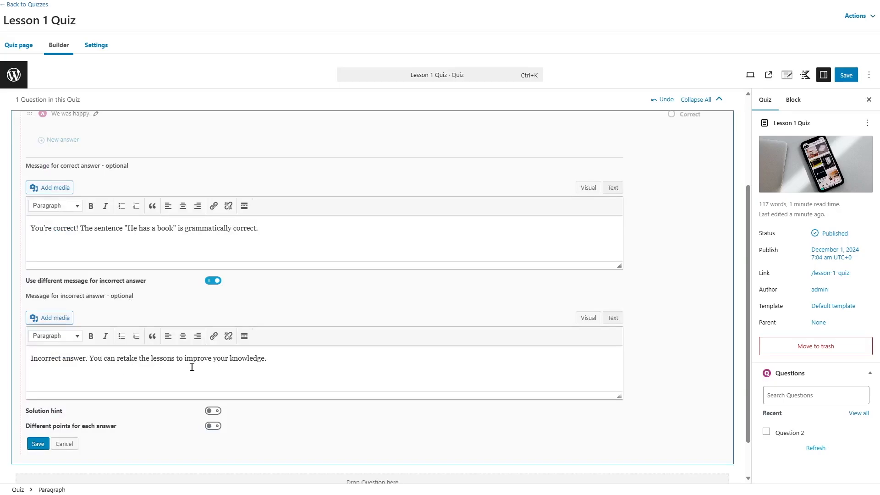
pyautogui.scroll(-1, 268, 362)
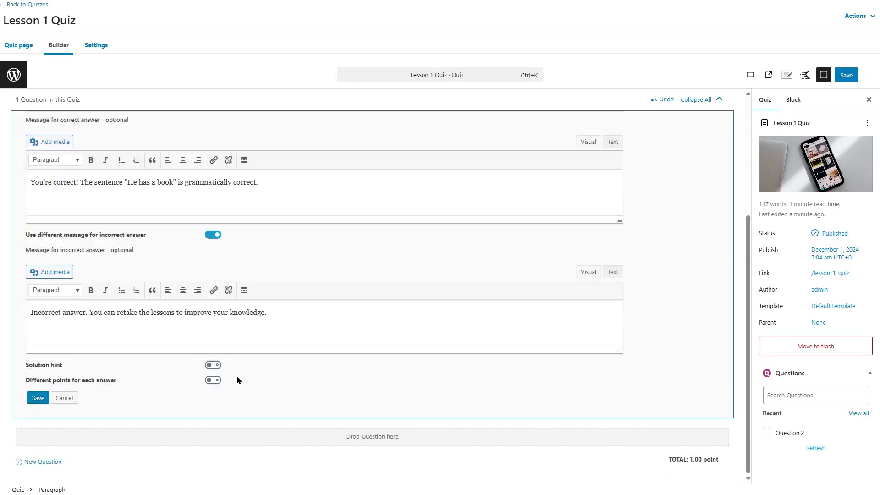
# Try the Solution hint and Different points for each answer options in Question 1's settings, turning each off again.
pyautogui.click(212, 366)
pyautogui.scroll(-1, 136, 402)
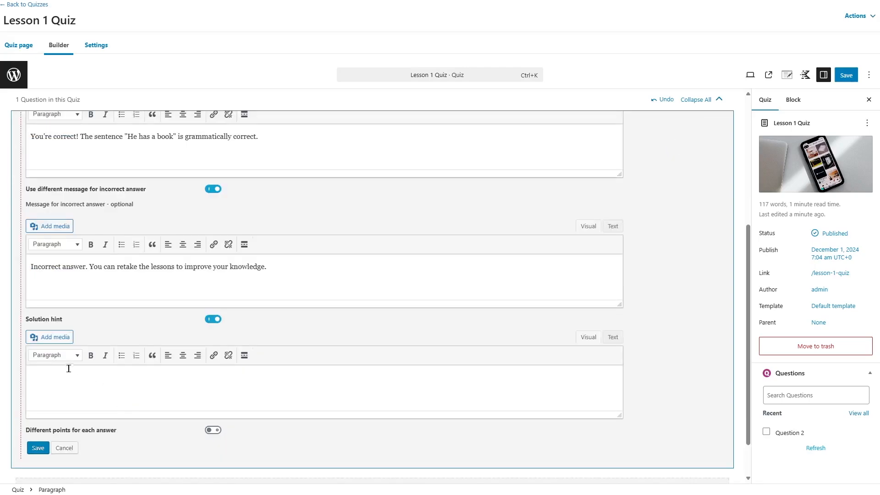
pyautogui.click(213, 319)
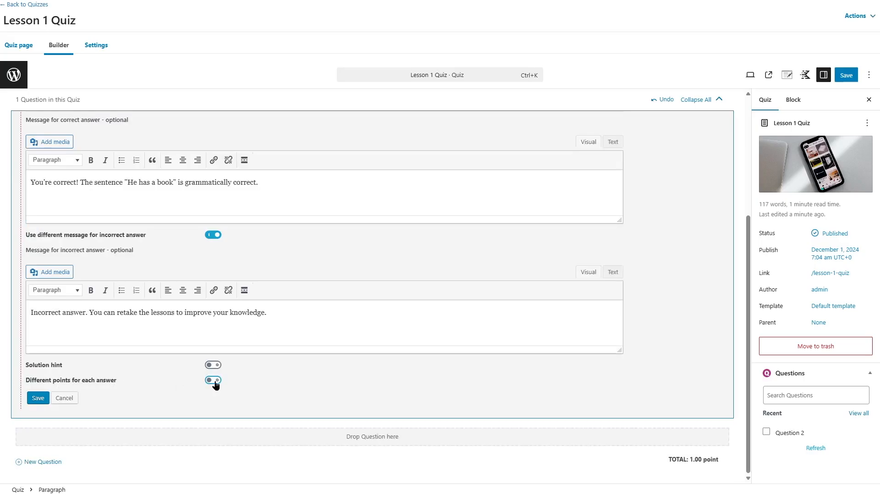
pyautogui.scroll(4, 216, 385)
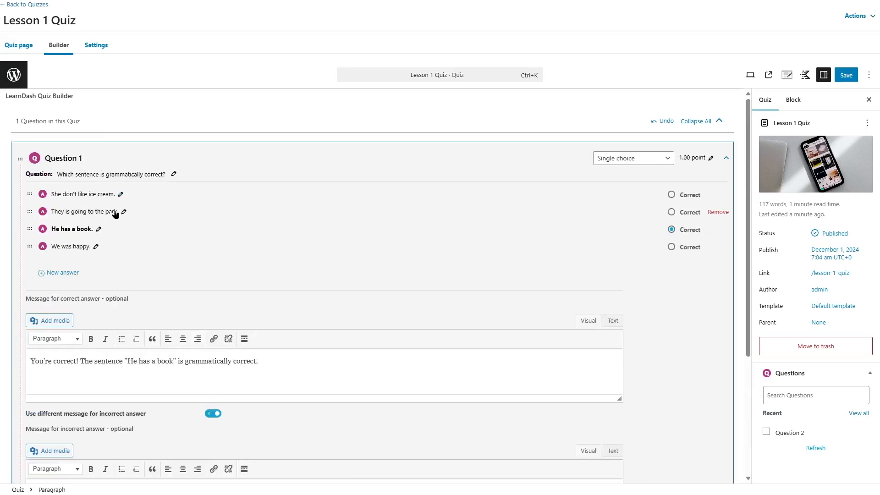
pyautogui.scroll(-4, 183, 395)
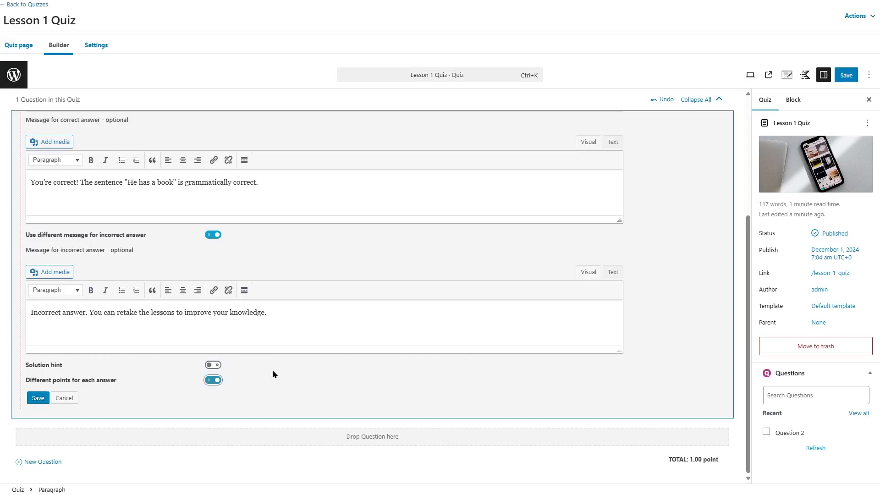
pyautogui.click(213, 385)
# Save Question 1's settings, rename the question "Single choice" and collapse it.
pyautogui.click(36, 398)
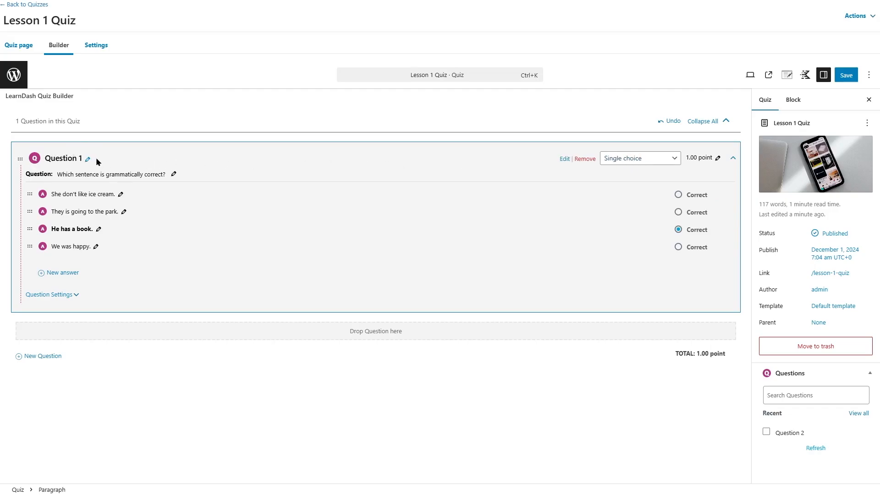
pyautogui.click(733, 159)
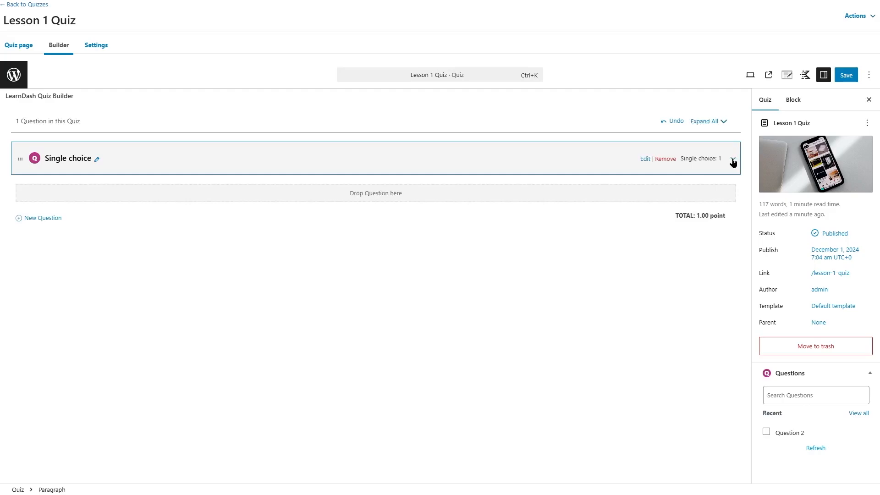
# Add a Multiple choice question titled "Multiple choice", asking "Which of the following are synonyms of the word "happy"?", with answers Sad, Joyful, Elated and Angry.
pyautogui.click(43, 220)
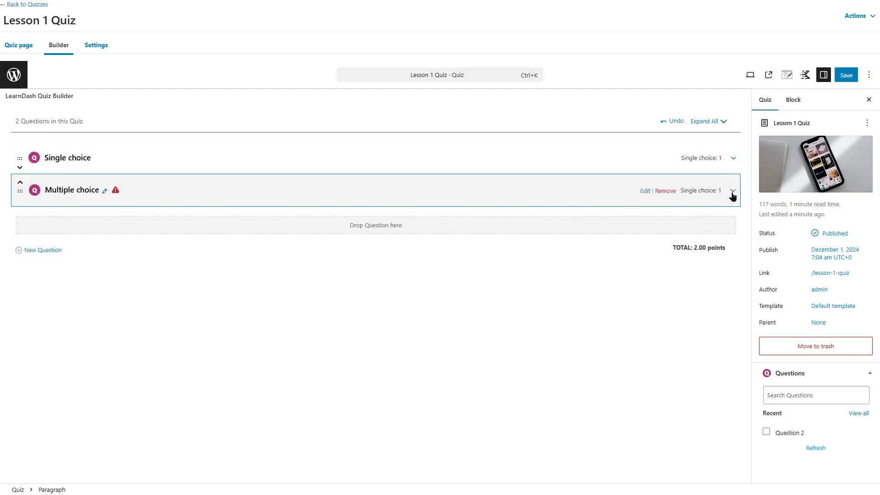
pyautogui.click(733, 196)
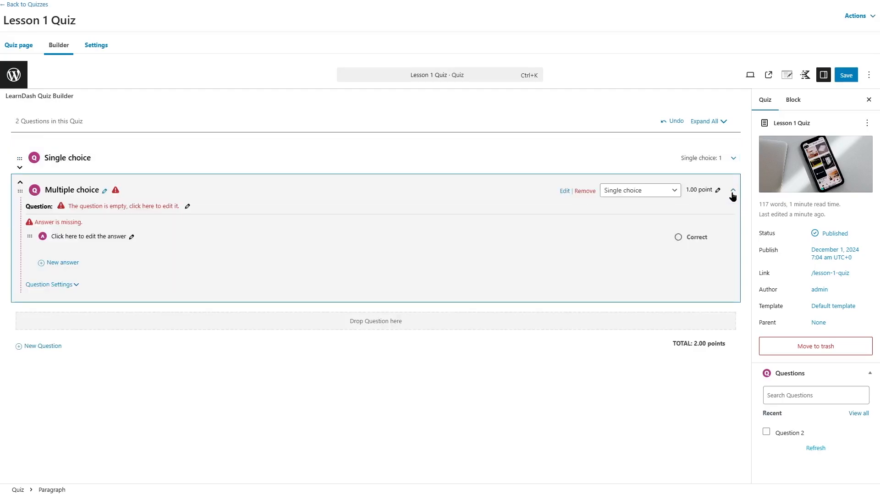
pyautogui.click(680, 195)
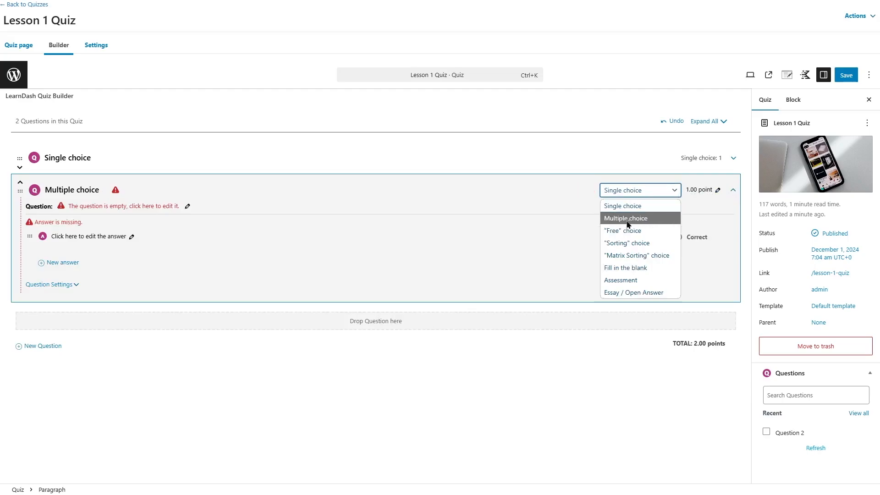
pyautogui.click(655, 219)
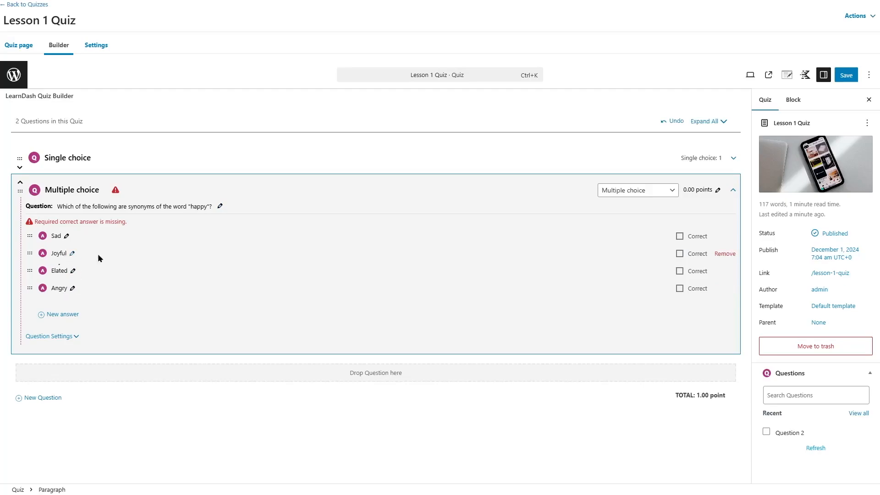
# Mark Joyful and Elated as the correct answers of the Multiple choice question and set its points to 1.
pyautogui.click(679, 255)
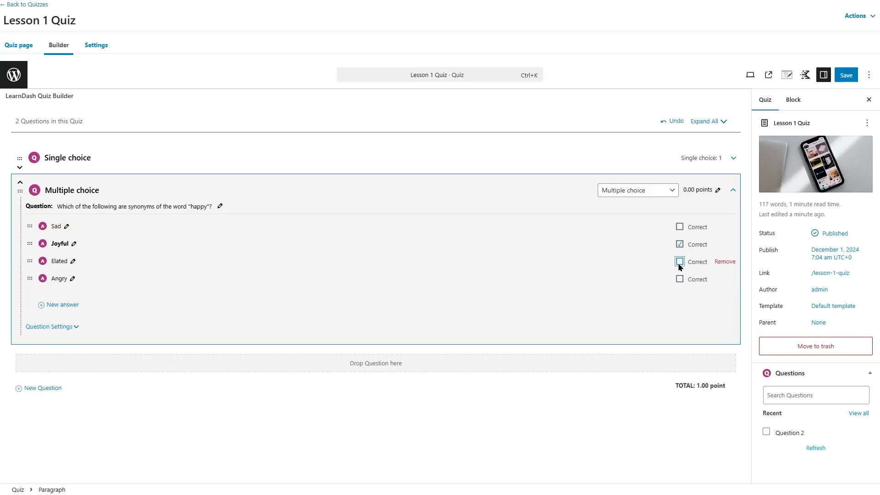
pyautogui.click(680, 262)
pyautogui.click(701, 195)
pyautogui.click(617, 191)
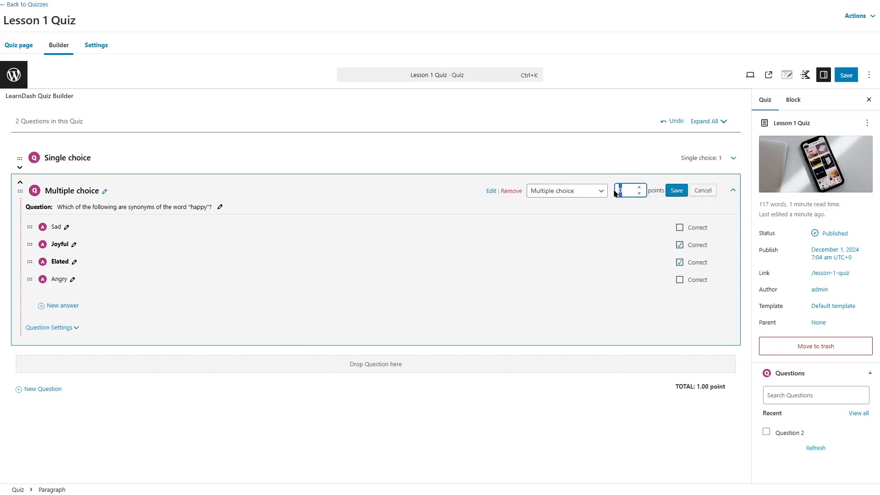
pyautogui.click(677, 190)
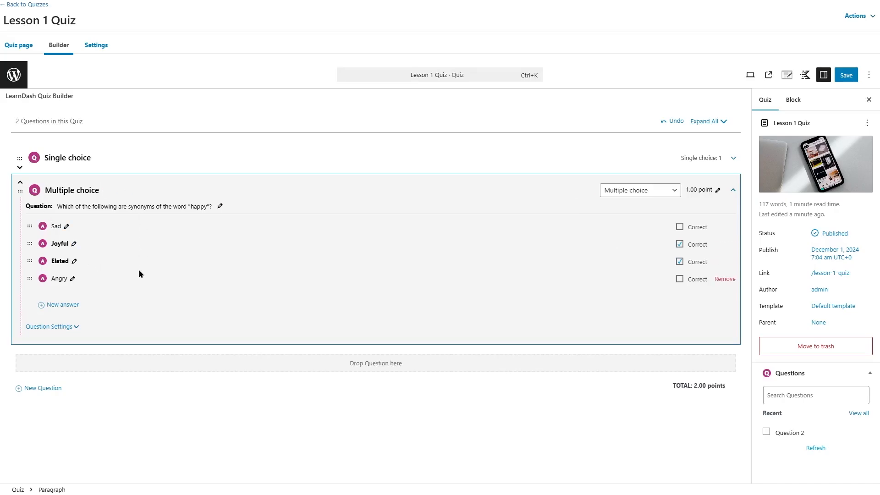
pyautogui.click(77, 326)
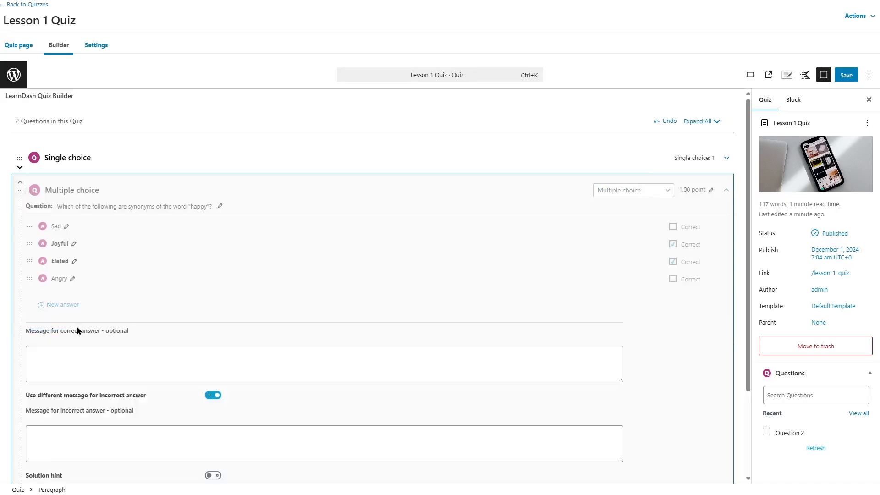
pyautogui.scroll(-3, 68, 334)
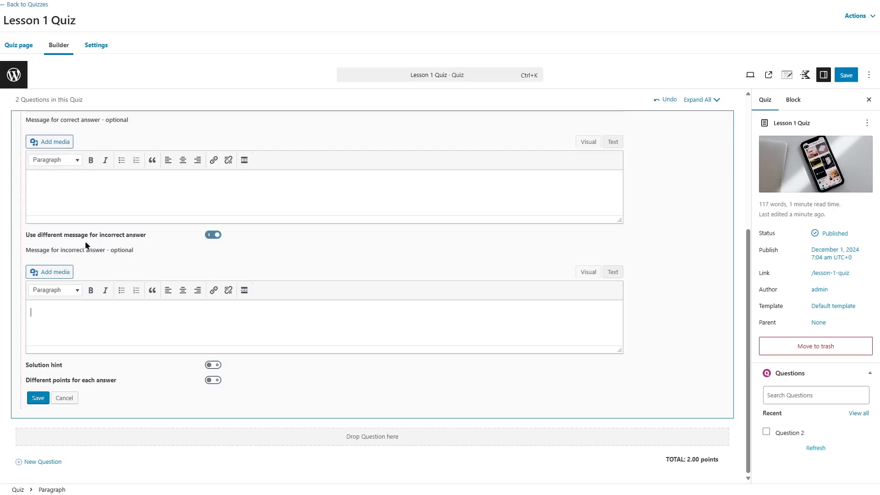
pyautogui.scroll(2, 127, 314)
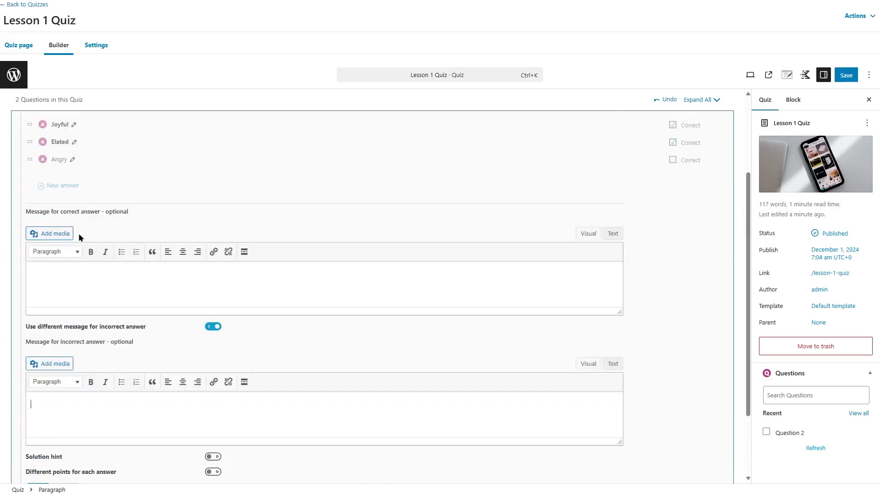
pyautogui.scroll(-2, 687, 226)
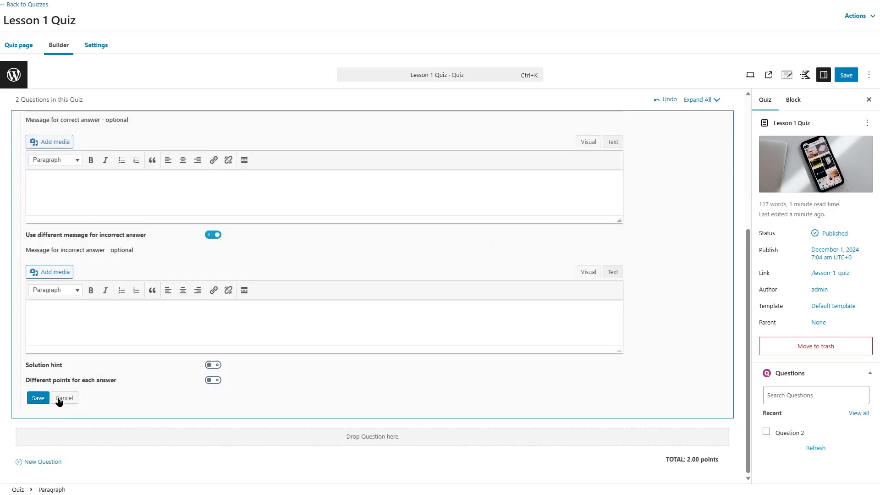
pyautogui.click(60, 398)
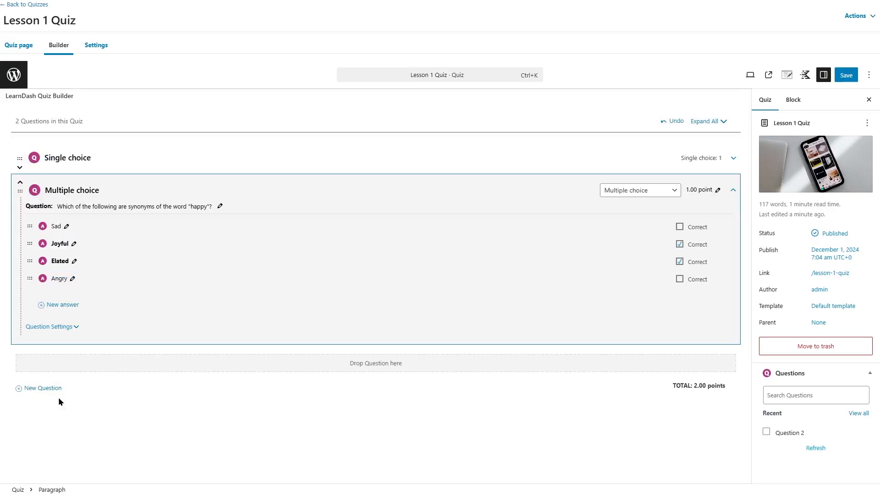
# Collapse the Multiple choice question and add a "Free" choice question titled "Free choice" with the text "He ____ to school every day.".
pyautogui.click(734, 192)
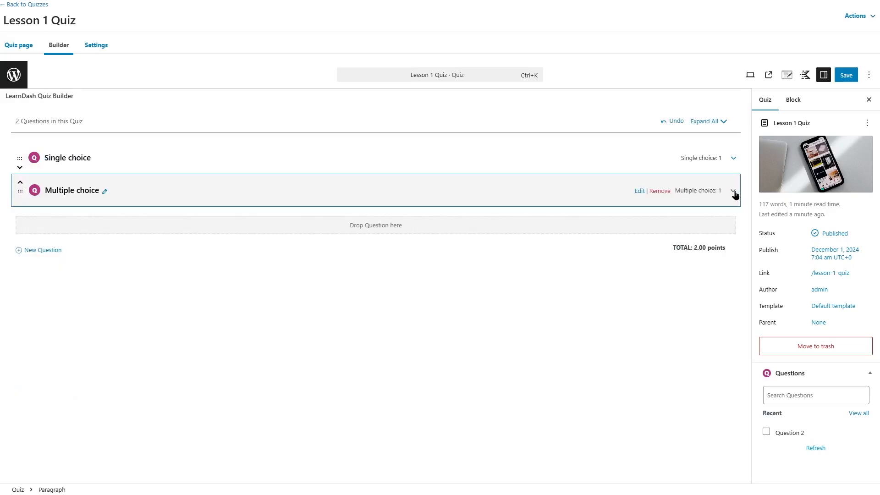
pyautogui.click(44, 251)
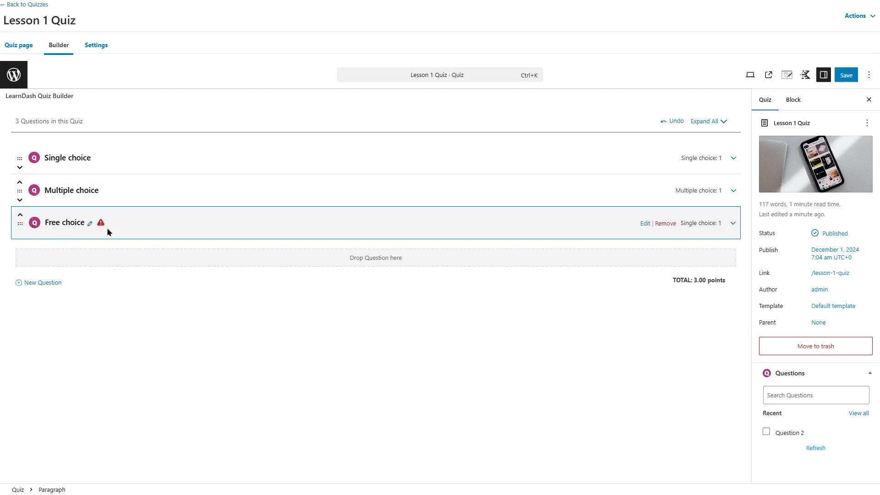
pyautogui.click(733, 226)
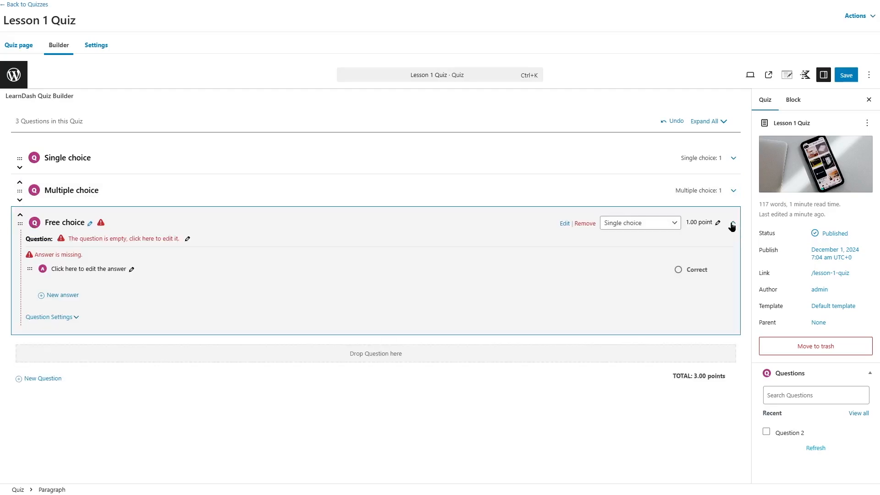
pyautogui.click(672, 225)
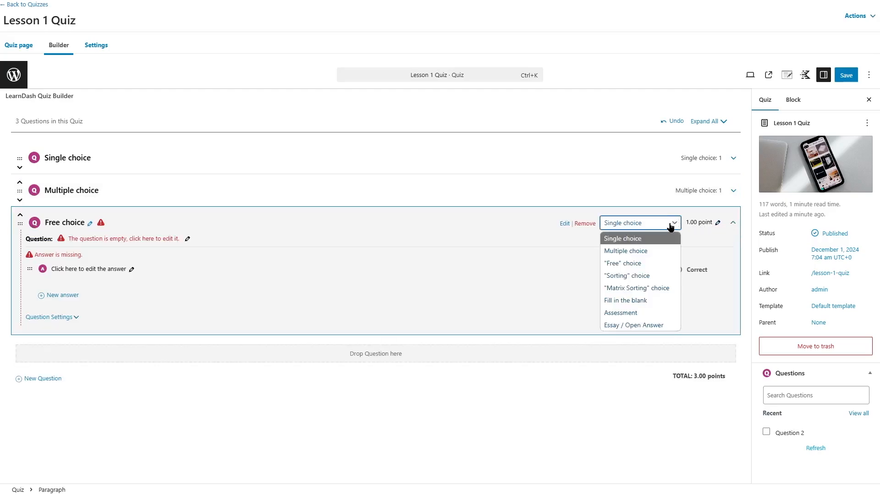
pyautogui.click(640, 264)
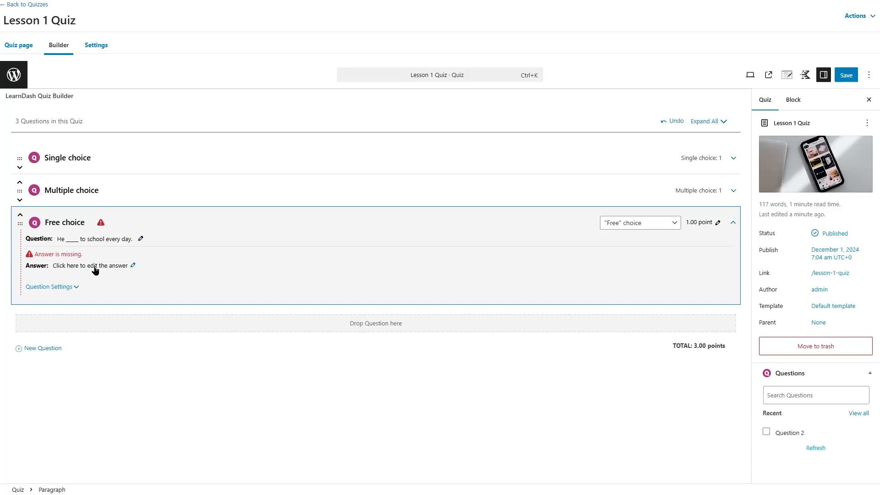
# Enter "walks", "drives" and "runs" on separate lines as the accepted answers of the Free choice question and update the answer.
pyautogui.click(134, 268)
pyautogui.click(61, 297)
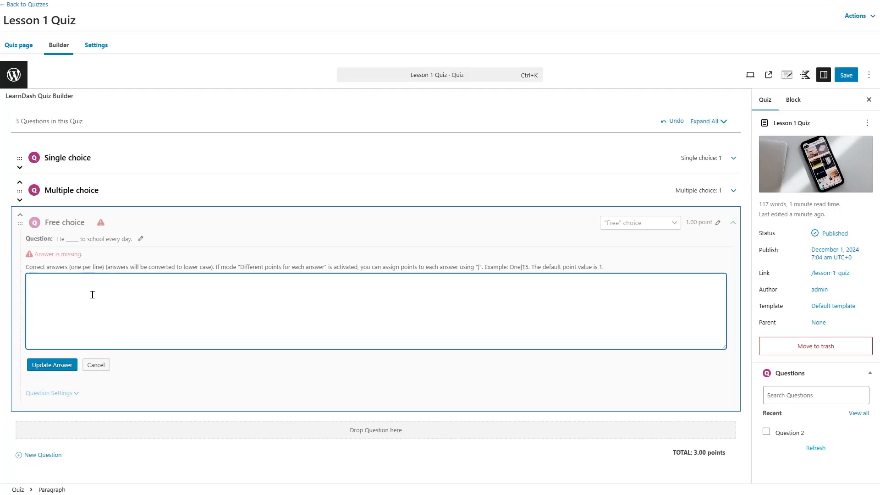
pyautogui.write('walks')
pyautogui.press('Return')
pyautogui.write('drive')
pyautogui.write('s ')
pyautogui.write('runs')
pyautogui.click(51, 367)
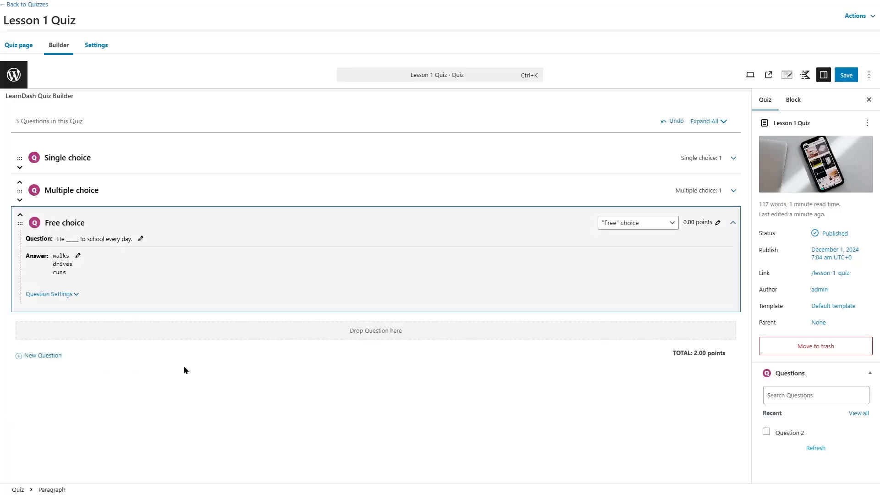
# Enable different points for each answer in the Free choice question's settings and save them.
pyautogui.click(76, 295)
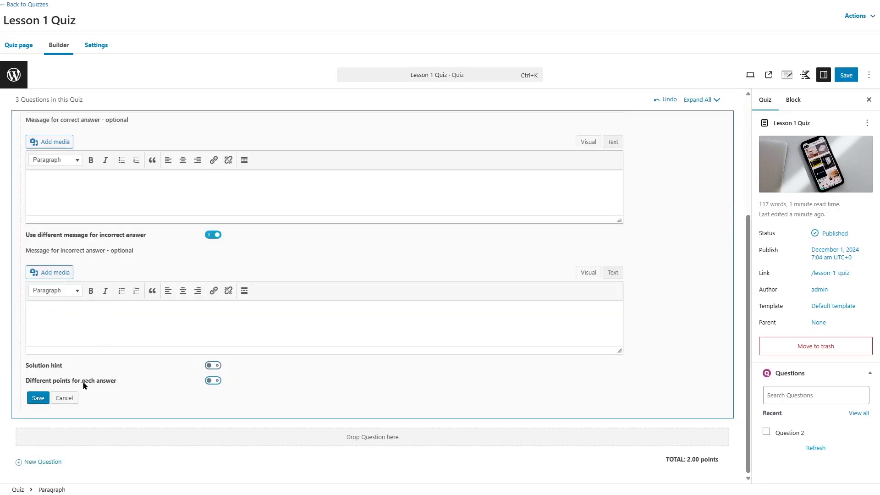
pyautogui.click(213, 380)
pyautogui.scroll(4, 336, 372)
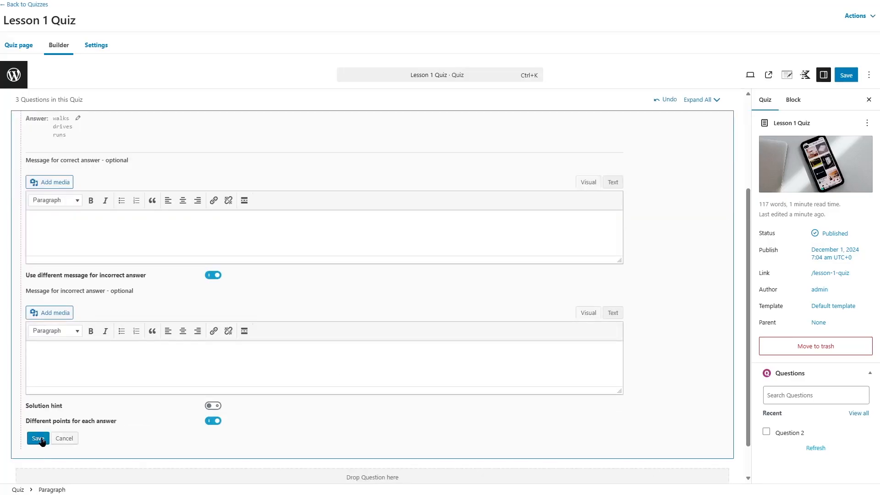
pyautogui.click(40, 438)
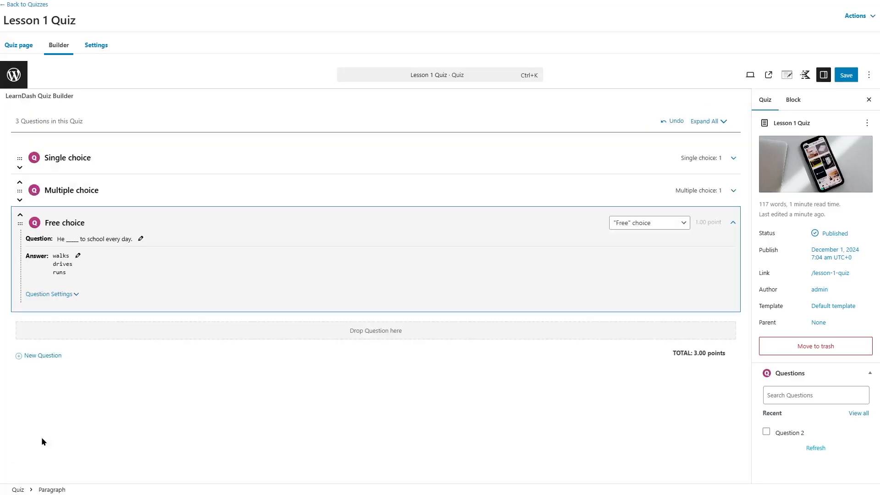
# Assign 5 points to "walks", 10 to "drives" and 15 to "runs" in the Free choice question, update the answer and collapse the question.
pyautogui.click(80, 257)
pyautogui.click(59, 275)
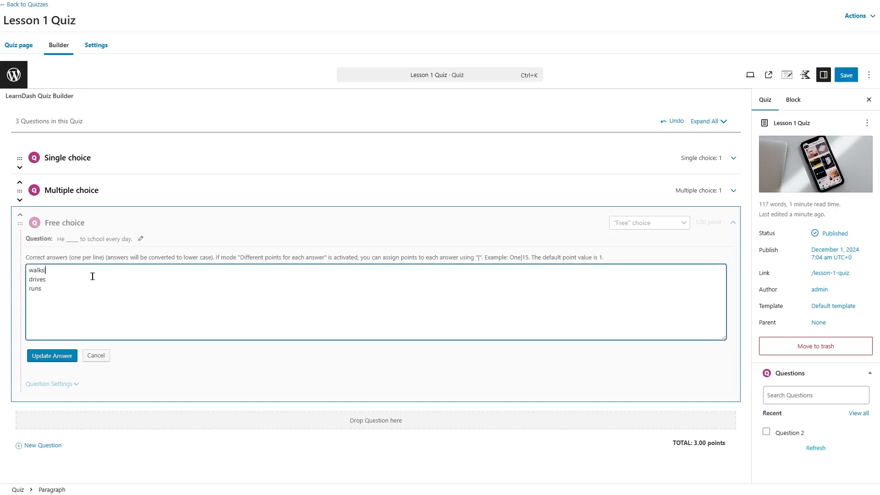
pyautogui.write('|5')
pyautogui.write('|10')
pyautogui.write('|')
pyautogui.write('15')
pyautogui.click(46, 361)
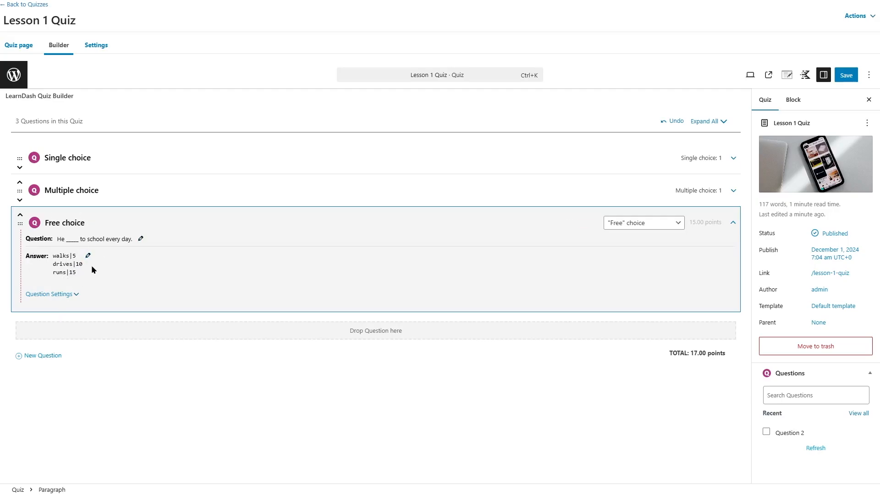
pyautogui.click(733, 223)
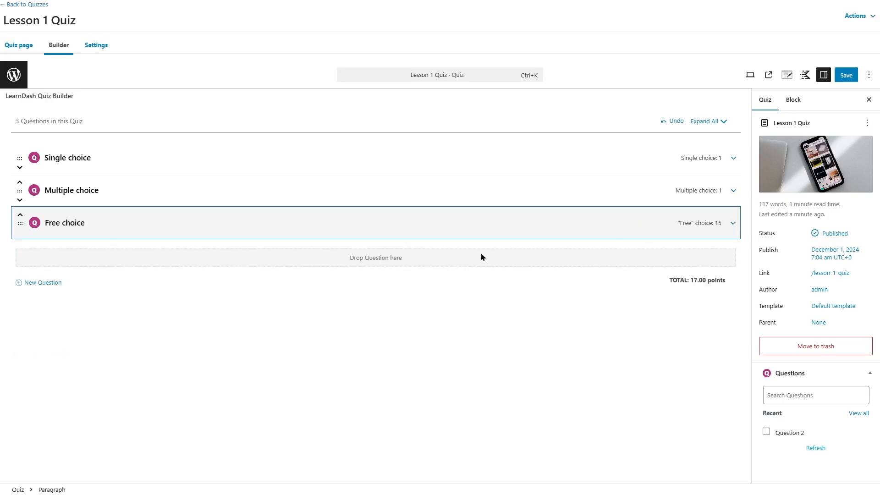
# Add a "Sorting" choice question titled "Sorting choice" with the text "Arrange the following words to form a correct sentence.".
pyautogui.click(37, 286)
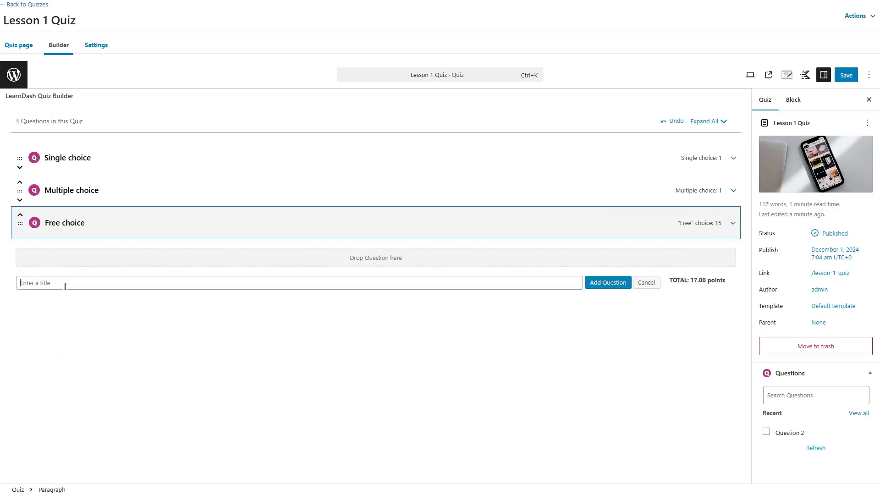
pyautogui.write('Sorting choice')
pyautogui.click(609, 283)
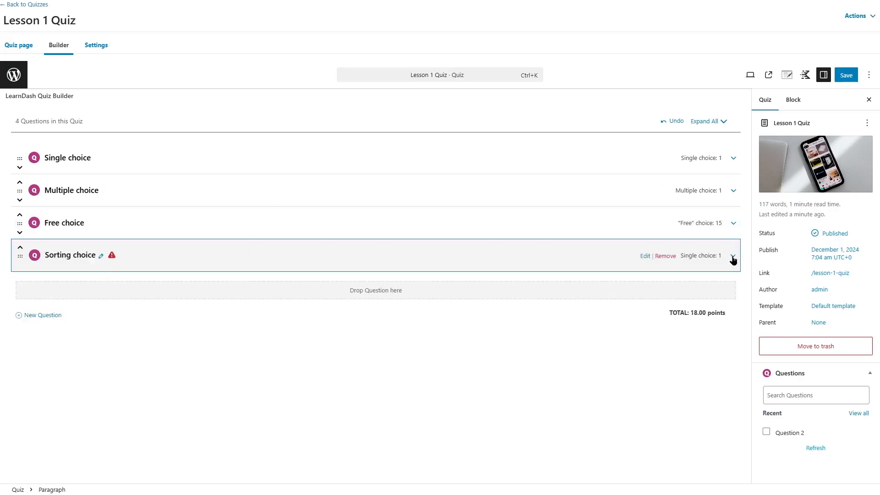
pyautogui.click(733, 258)
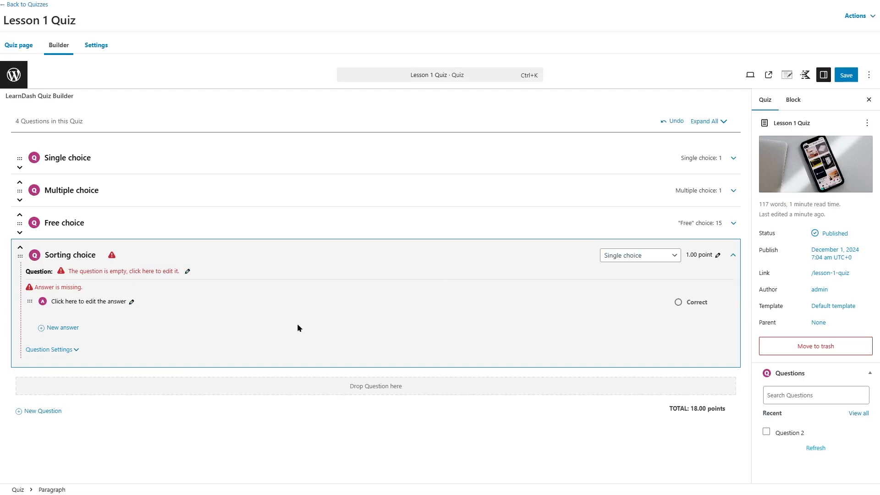
pyautogui.click(674, 257)
pyautogui.click(639, 308)
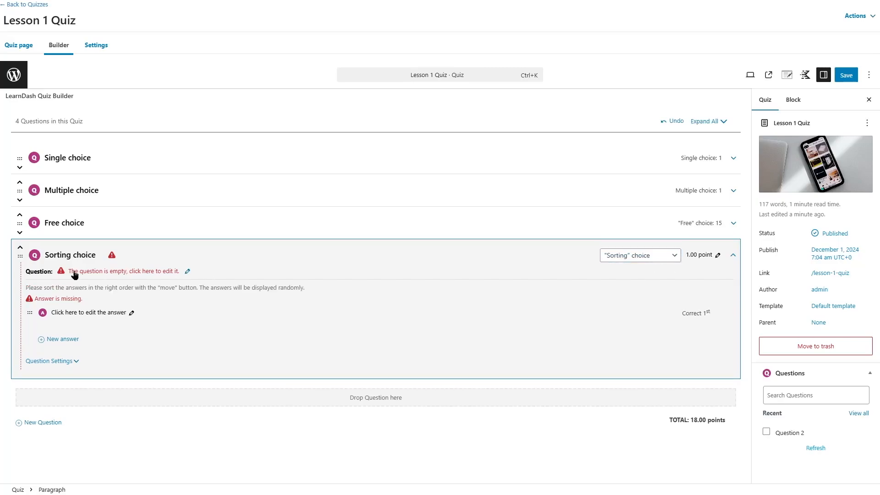
pyautogui.click(186, 271)
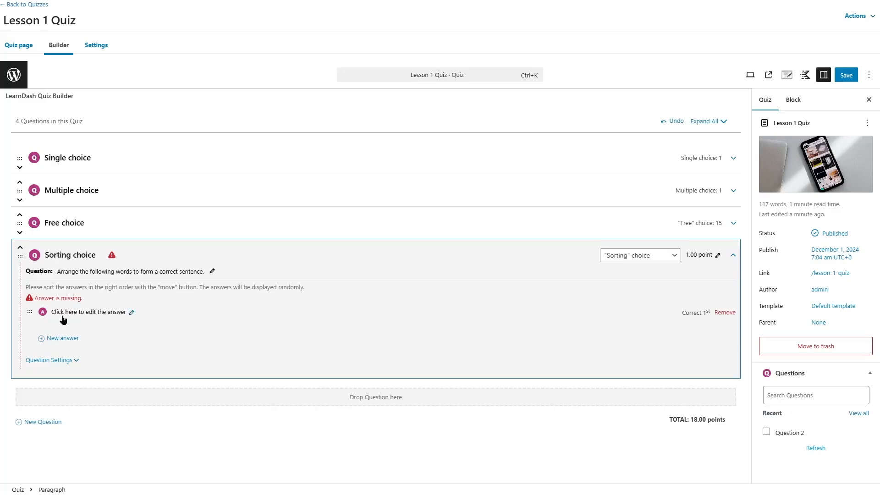
# Enter the sorting answers the, cat, sat, on and mat in that order, and set the question's points to 2.
pyautogui.click(119, 314)
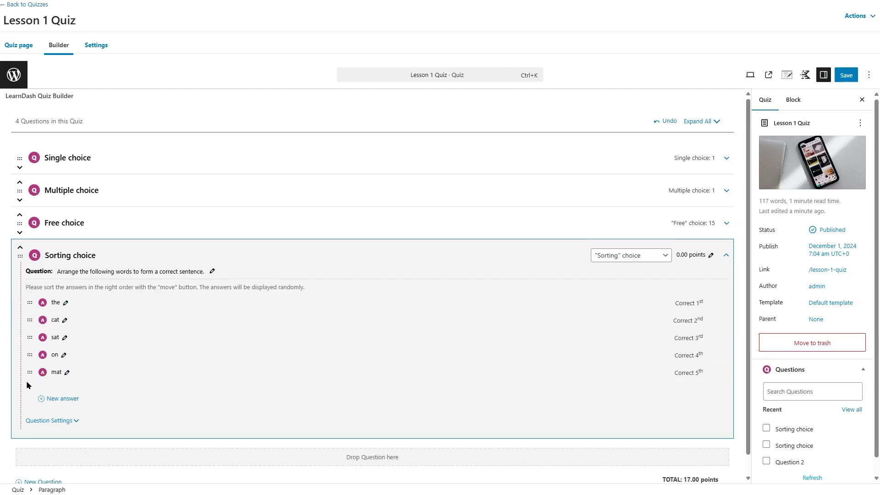
pyautogui.click(698, 260)
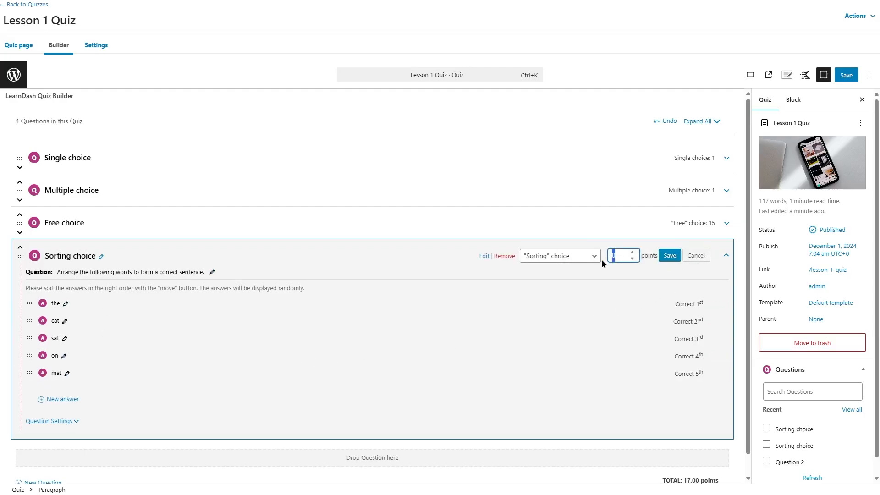
pyautogui.write('2')
pyautogui.click(669, 256)
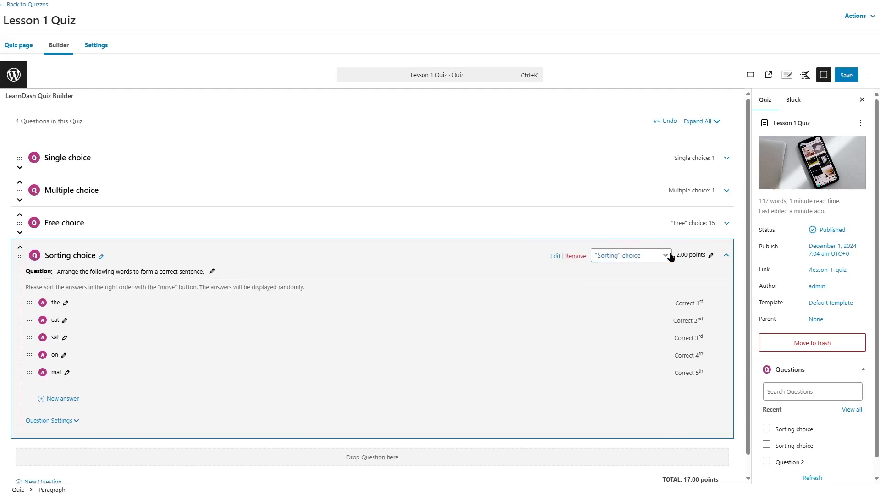
pyautogui.click(727, 257)
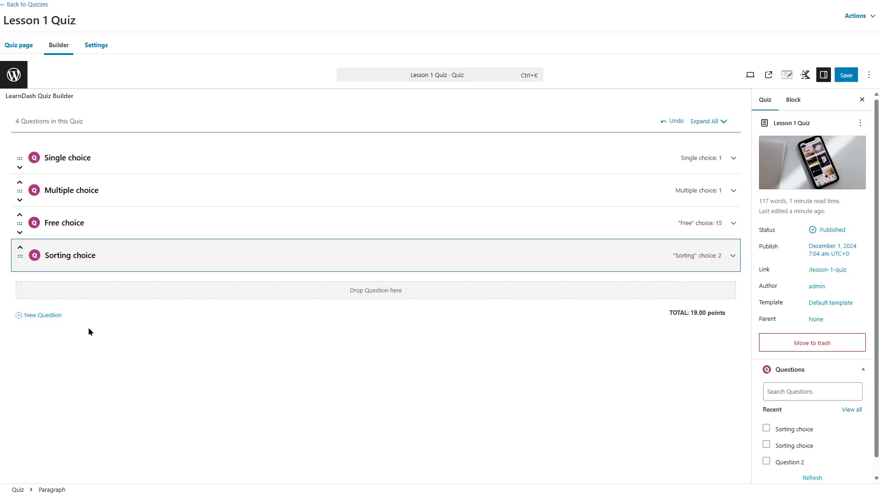
# Add a "Matrix Sorting" choice question titled "Matrix sorting" with the text "Name the colors you see.".
pyautogui.click(47, 316)
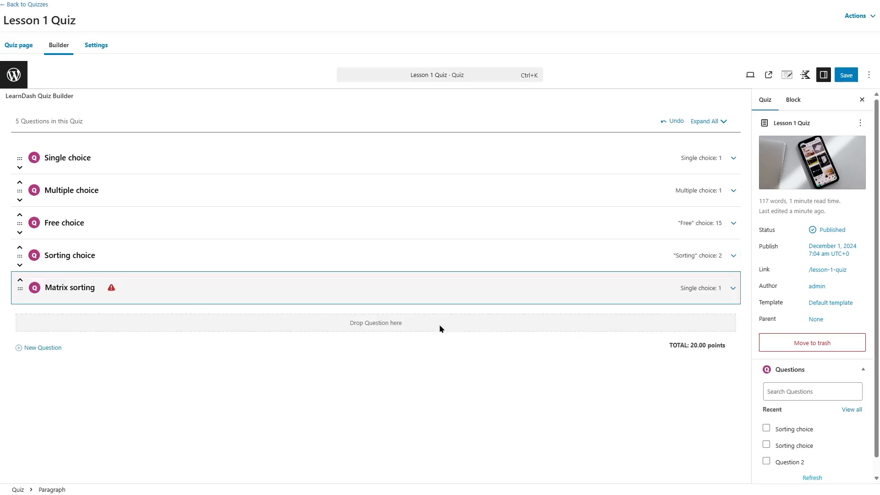
pyautogui.click(734, 288)
pyautogui.click(658, 289)
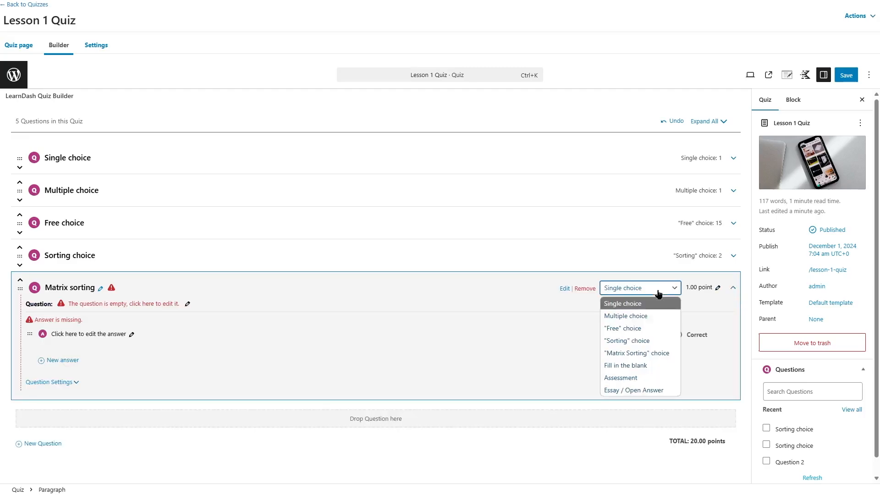
pyautogui.click(646, 354)
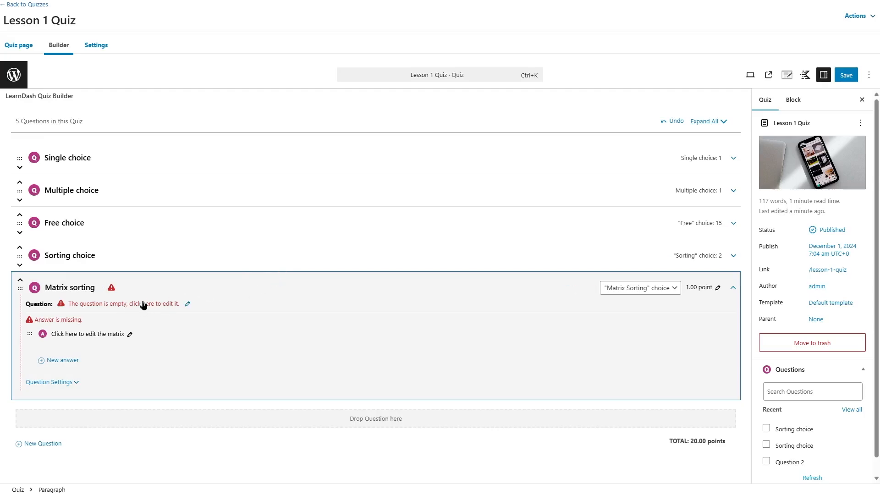
pyautogui.click(166, 310)
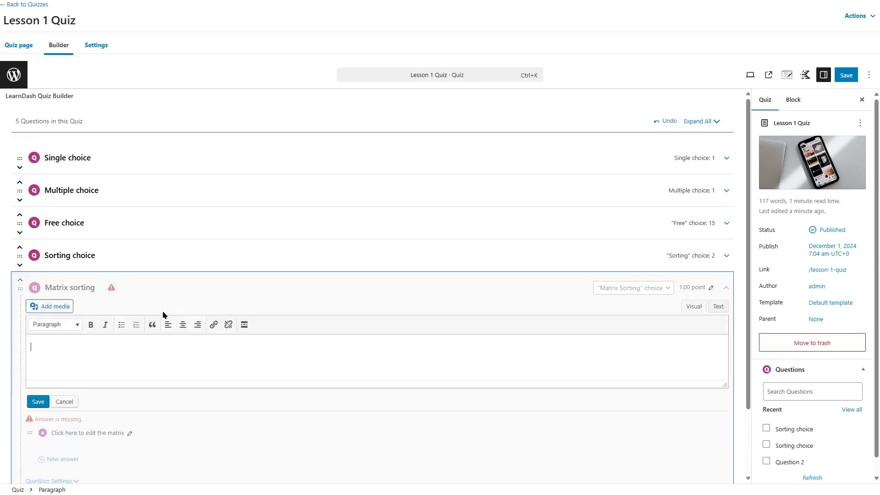
pyautogui.write('Name the colors you see.')
pyautogui.click(39, 402)
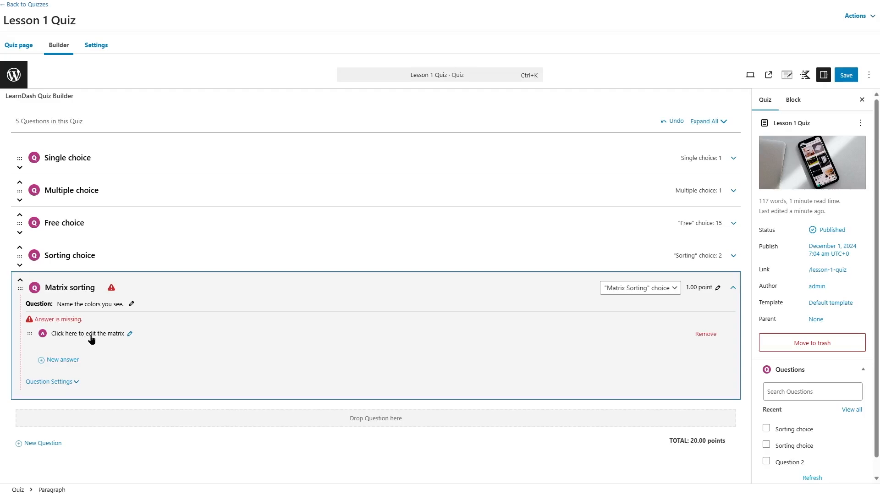
# Upload the image green.png and insert it as the criterion of the Matrix sorting question's first answer.
pyautogui.click(106, 334)
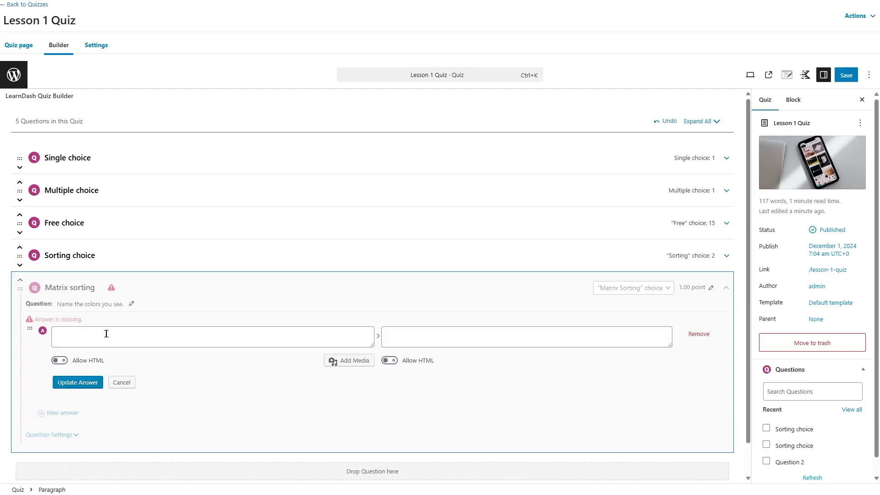
pyautogui.click(73, 335)
pyautogui.click(465, 332)
pyautogui.click(142, 332)
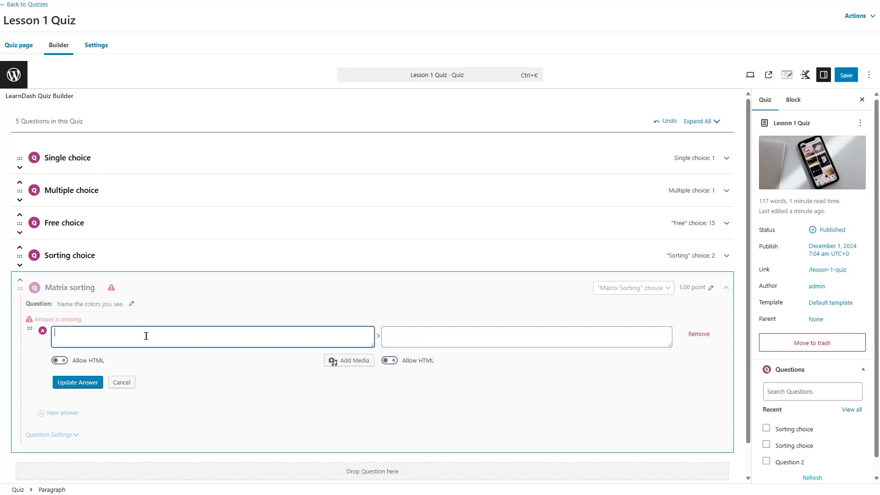
pyautogui.click(492, 338)
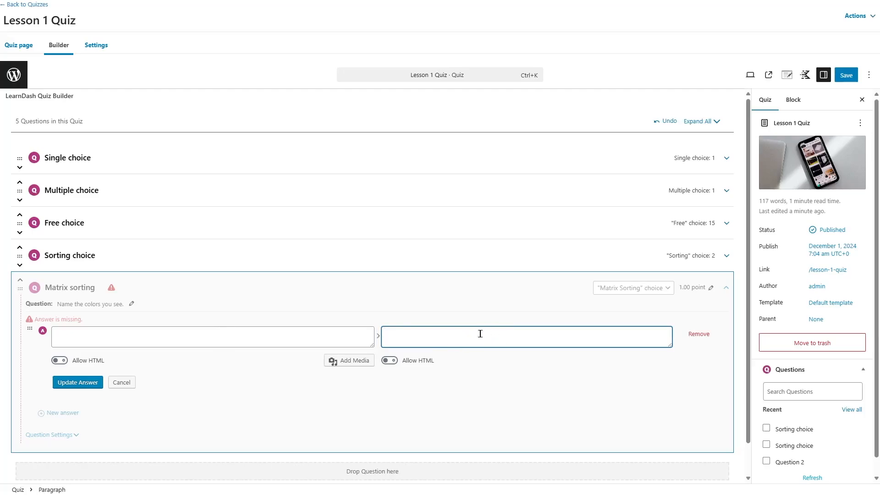
pyautogui.click(200, 338)
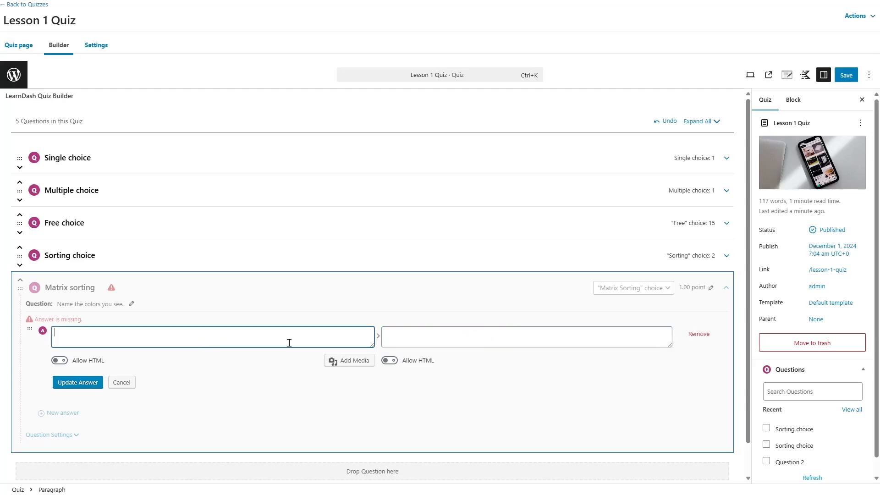
pyautogui.click(350, 363)
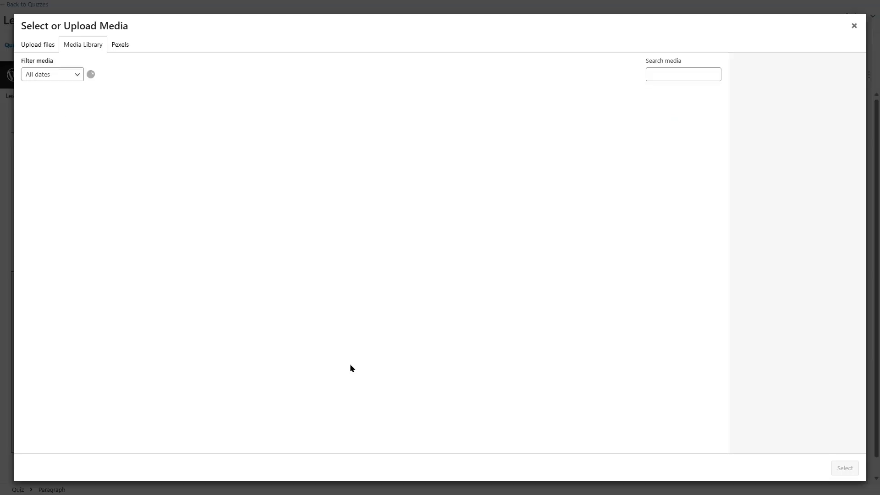
pyautogui.click(38, 44)
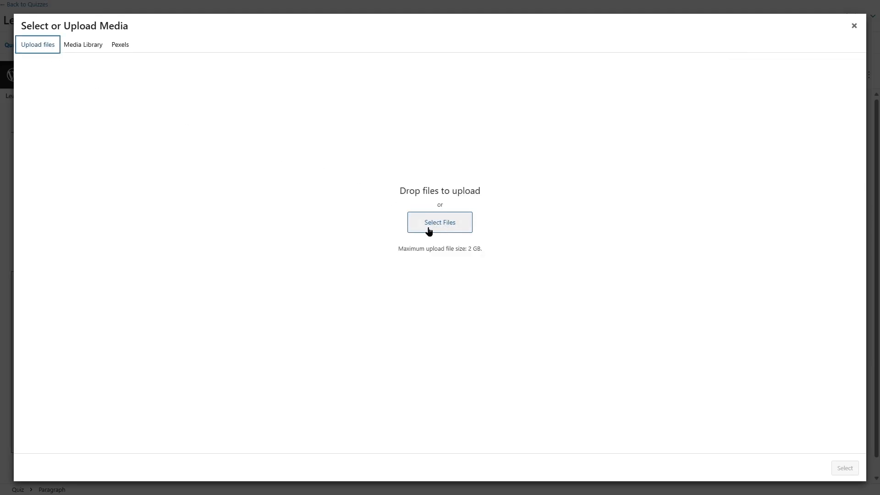
pyautogui.click(429, 230)
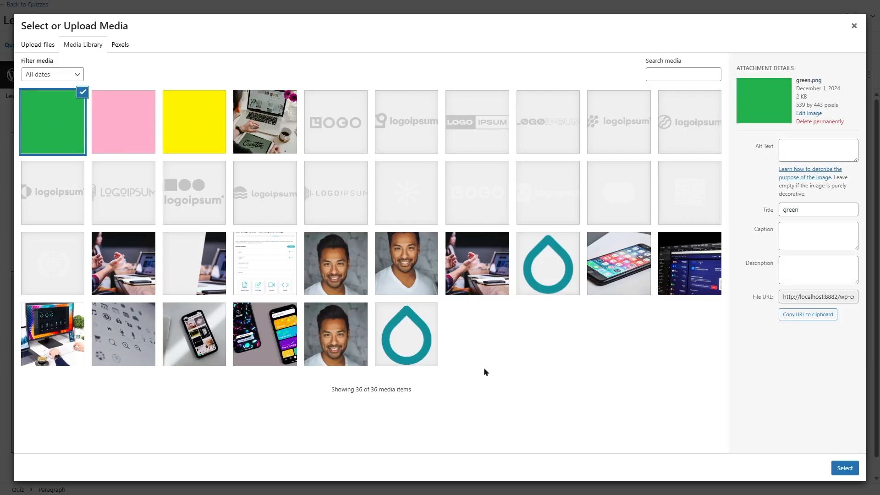
pyautogui.click(846, 469)
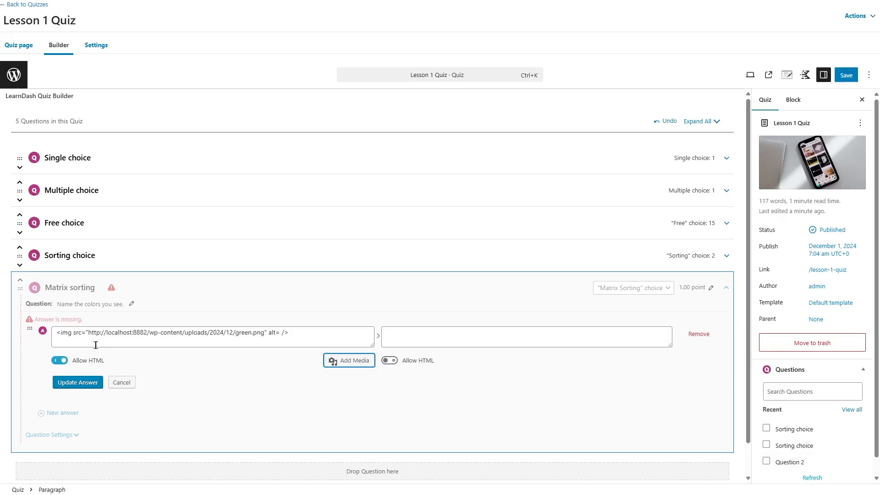
# Enter "green" as the sort element matching the green image and update the answer.
pyautogui.click(451, 331)
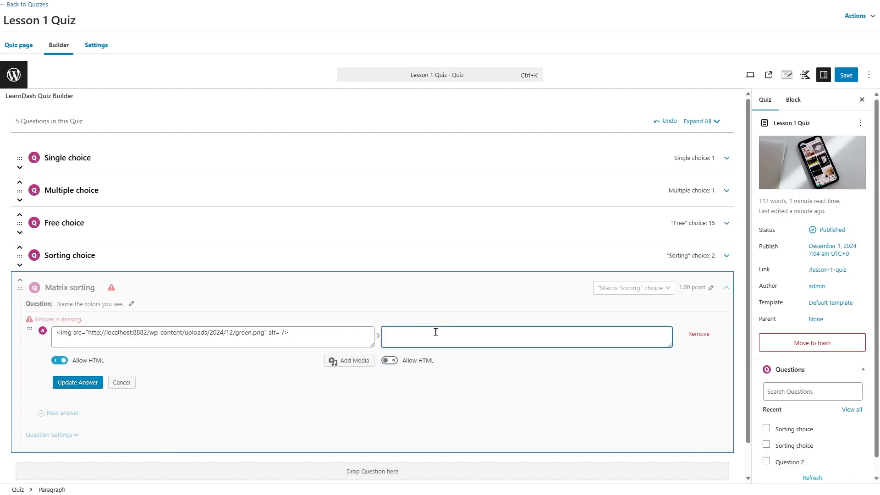
pyautogui.write('g')
pyautogui.write('een')
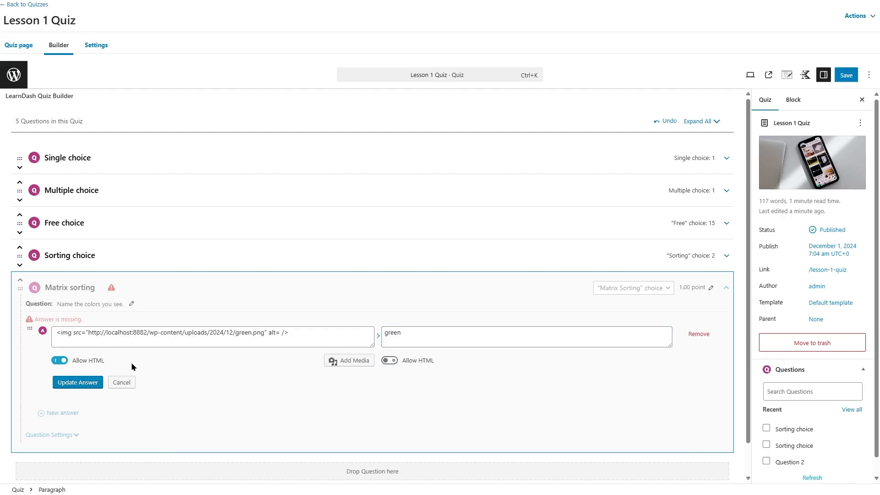
pyautogui.click(83, 383)
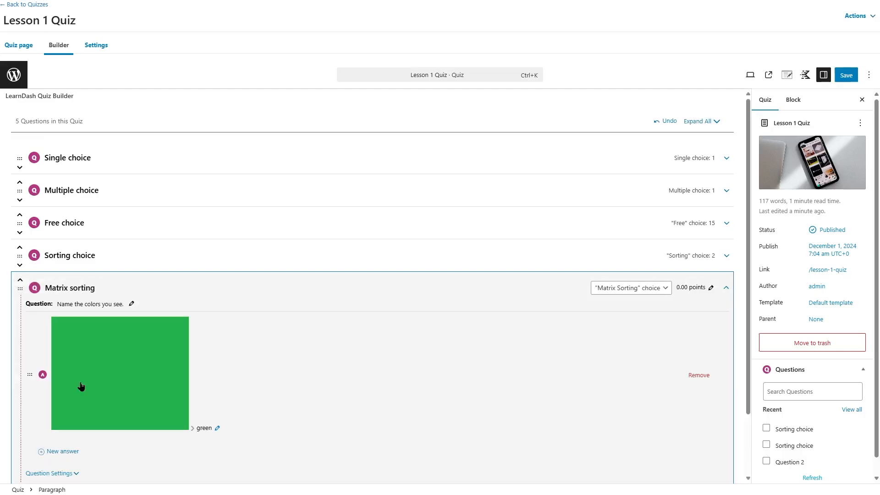
# Add a second answer to the Matrix sorting question with the criterion "pink" and the sort element "p".
pyautogui.scroll(-1, 232, 370)
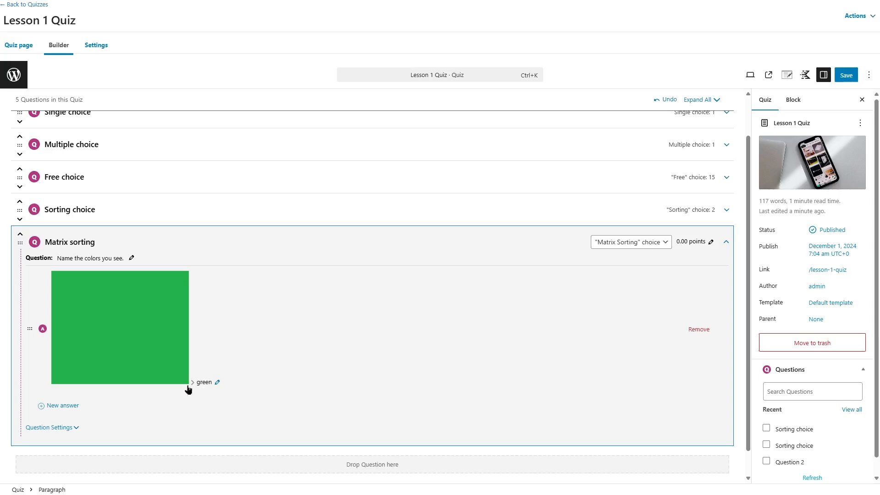
pyautogui.click(63, 406)
pyautogui.scroll(-1, 168, 387)
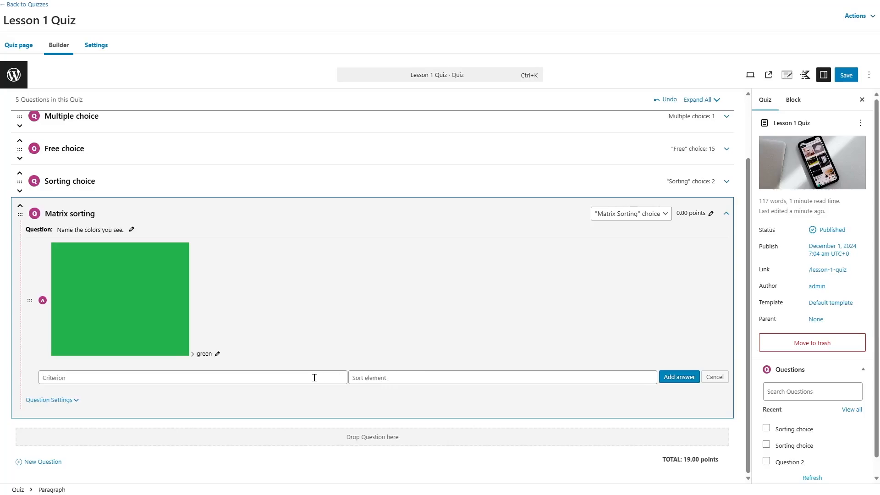
pyautogui.moveTo(110, 292)
pyautogui.write('pink')
pyautogui.write('p')
pyautogui.click(666, 378)
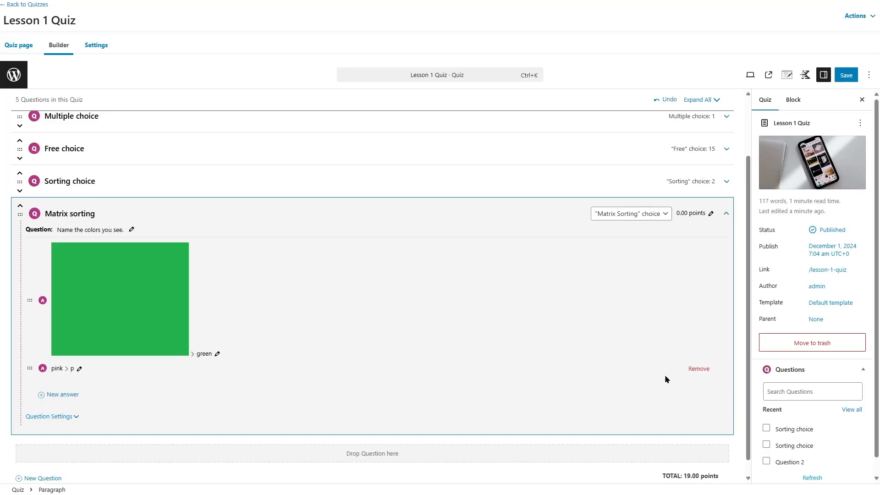
# Replace the second answer's criterion with the pink image from the media library, set its sort element to "pink", and update the answer.
pyautogui.click(80, 369)
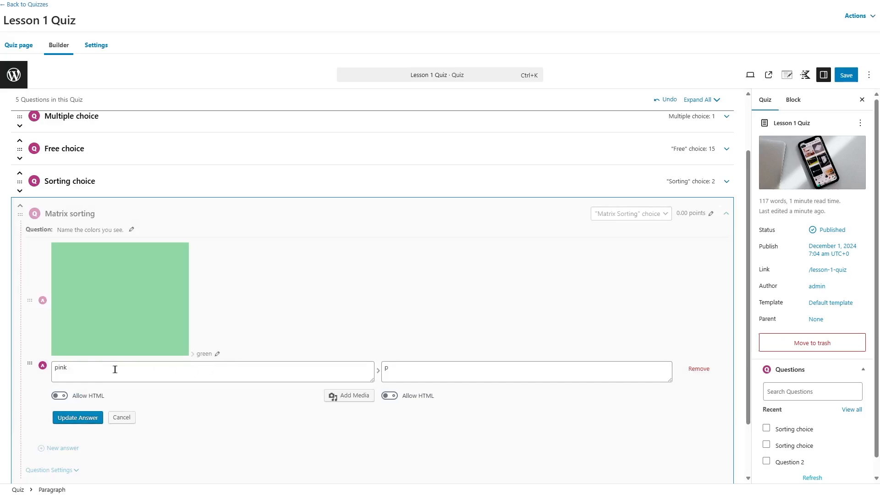
pyautogui.moveTo(144, 374); pyautogui.dragTo(12, 375)
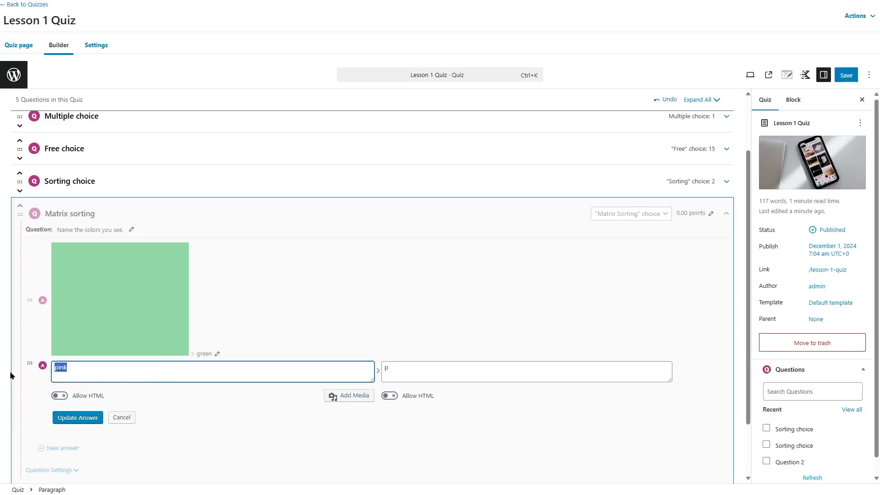
pyautogui.press('BackSpace')
pyautogui.click(355, 398)
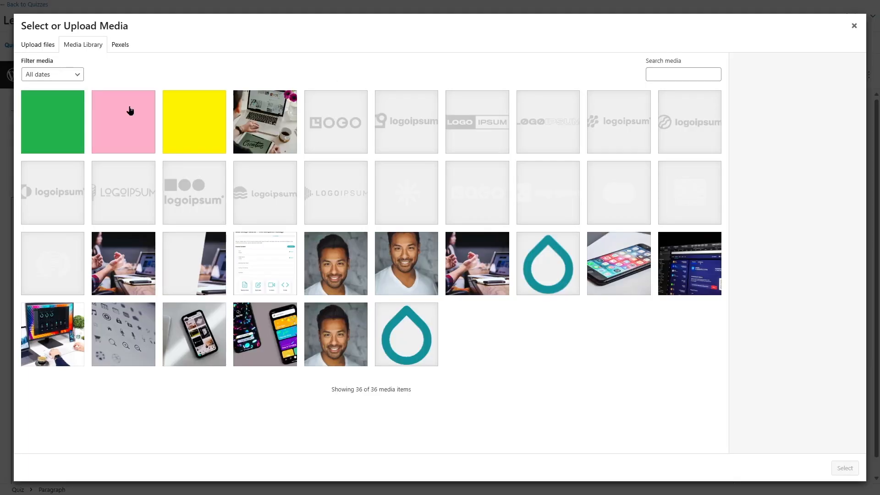
pyautogui.click(130, 110)
pyautogui.click(845, 468)
pyautogui.click(407, 373)
pyautogui.write('pink')
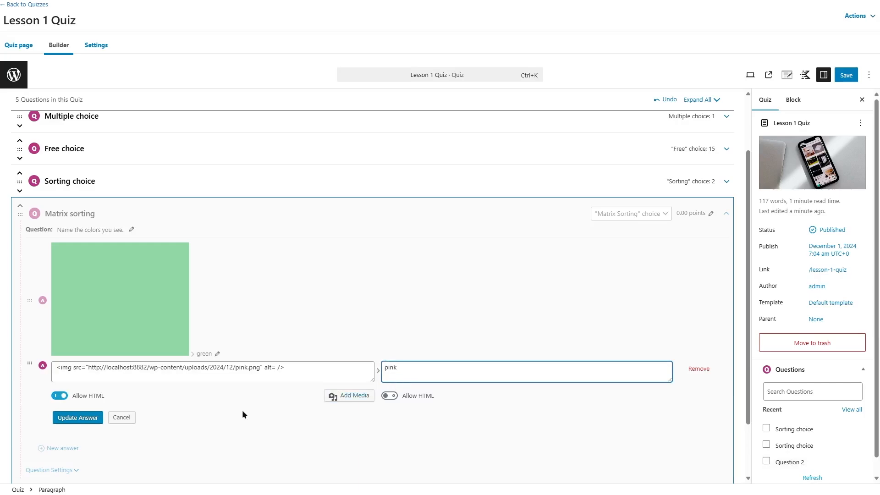
pyautogui.click(82, 418)
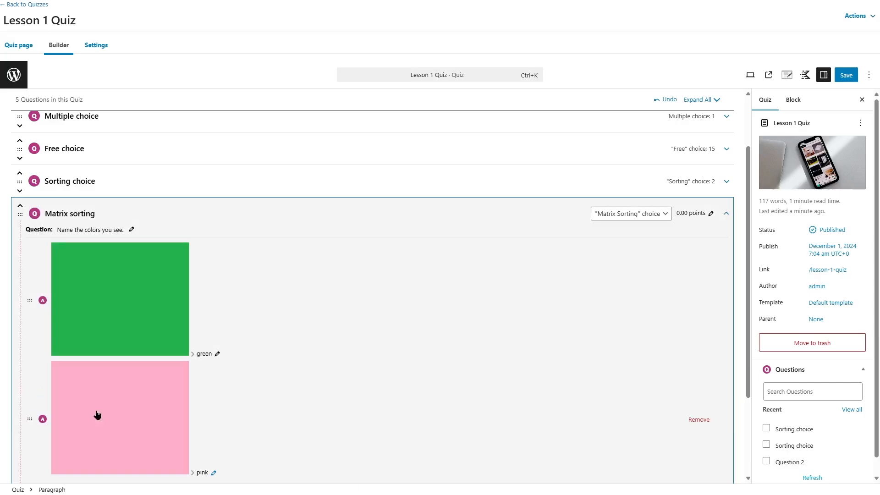
# Add a third answer to the Matrix sorting question with the criterion "y" and the sort element "yellow".
pyautogui.scroll(-3, 114, 380)
pyautogui.click(67, 382)
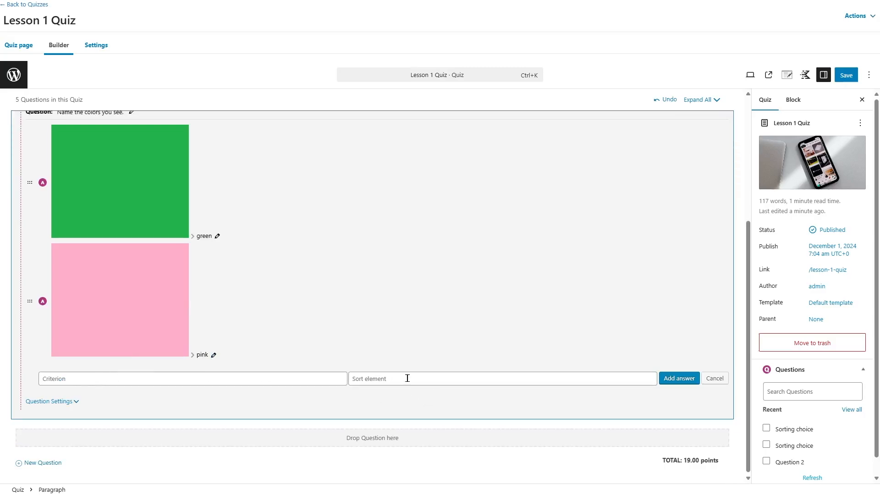
pyautogui.write('yellow')
pyautogui.write('y')
pyautogui.click(686, 384)
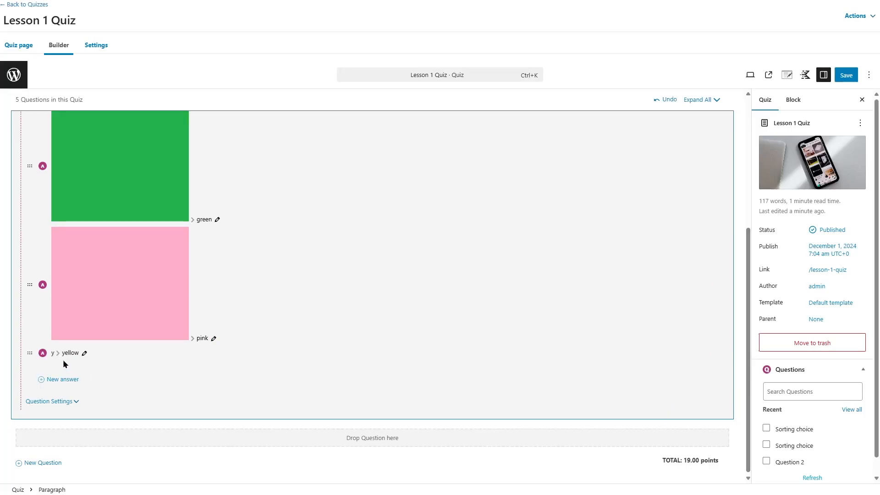
# Replace the third answer's criterion with the image yellow.png from the media library and update the answer.
pyautogui.click(84, 353)
pyautogui.press('BackSpace')
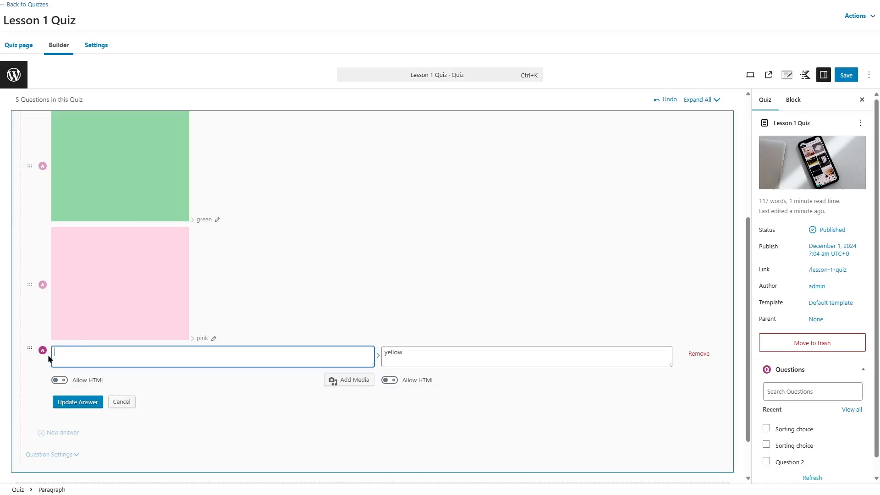
pyautogui.click(364, 383)
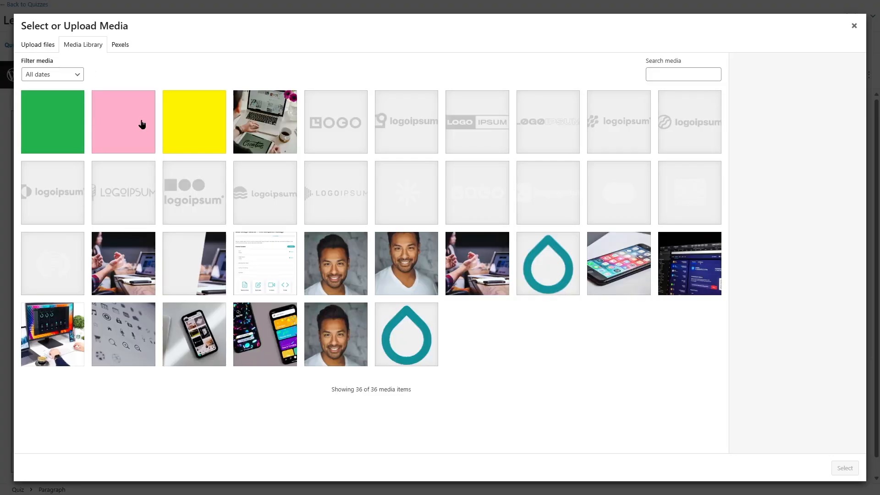
pyautogui.click(169, 124)
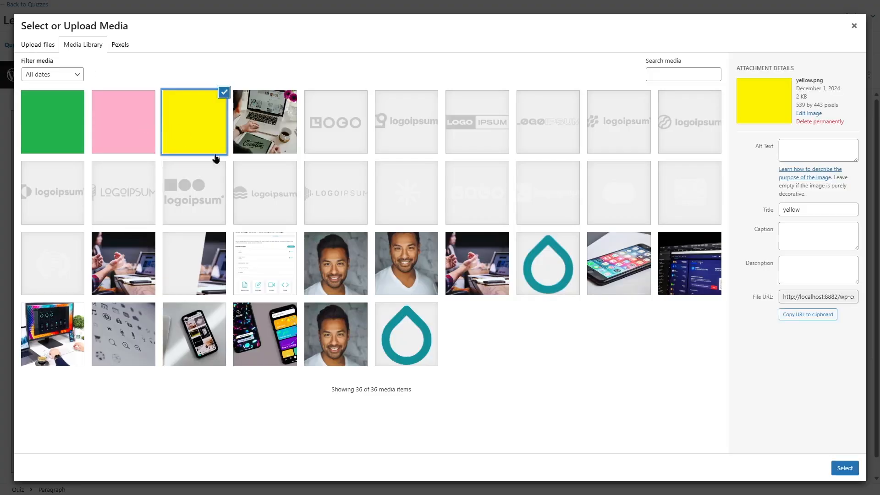
pyautogui.click(845, 468)
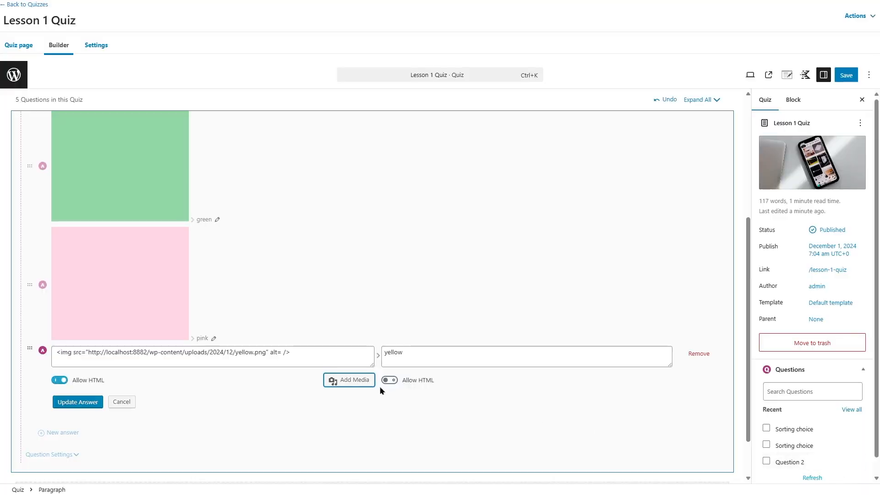
pyautogui.click(76, 404)
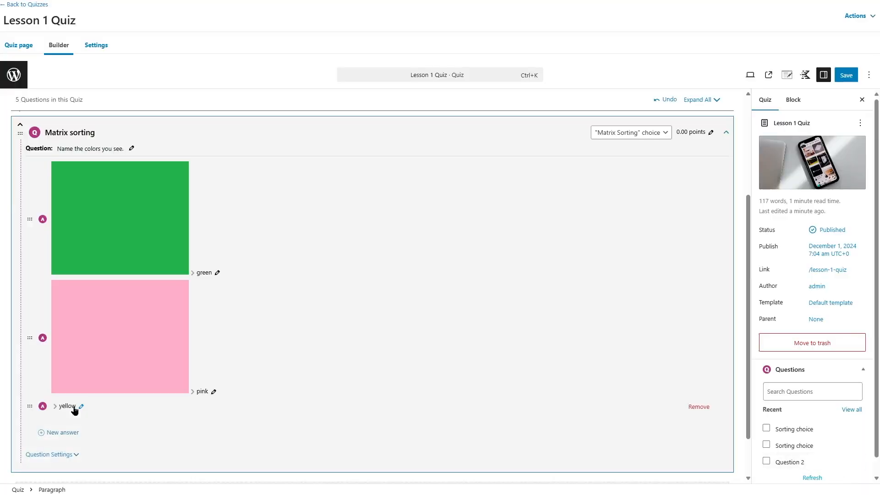
# Set the Matrix sorting question's points to 2, save them and collapse the question.
pyautogui.scroll(1, 125, 380)
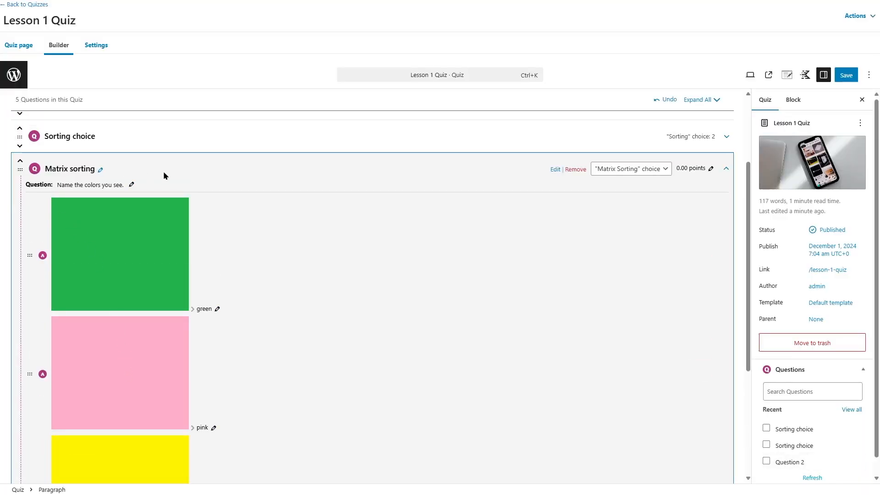
pyautogui.scroll(-3, 212, 440)
pyautogui.scroll(4, 210, 440)
pyautogui.click(693, 214)
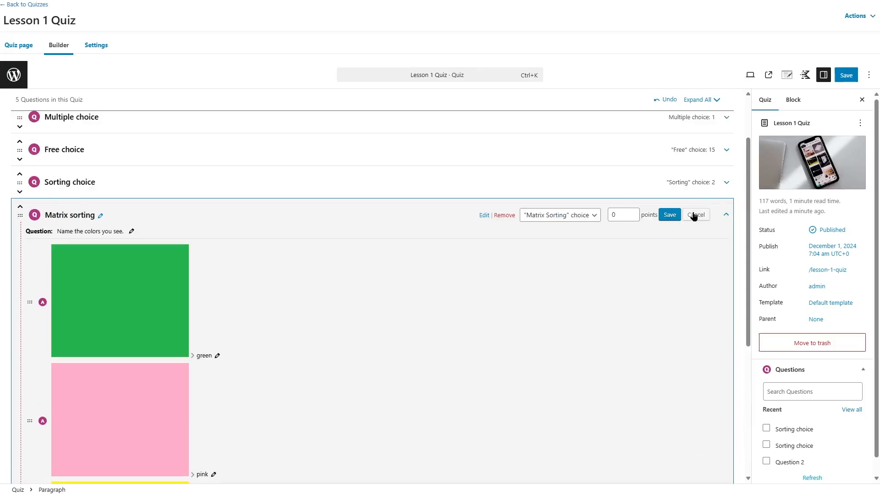
pyautogui.moveTo(627, 214); pyautogui.dragTo(594, 215)
pyautogui.write('2')
pyautogui.click(670, 215)
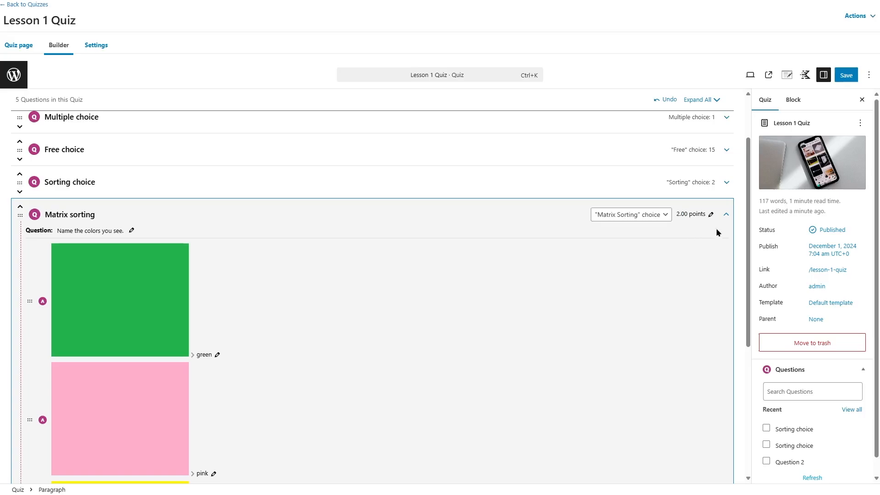
pyautogui.click(726, 215)
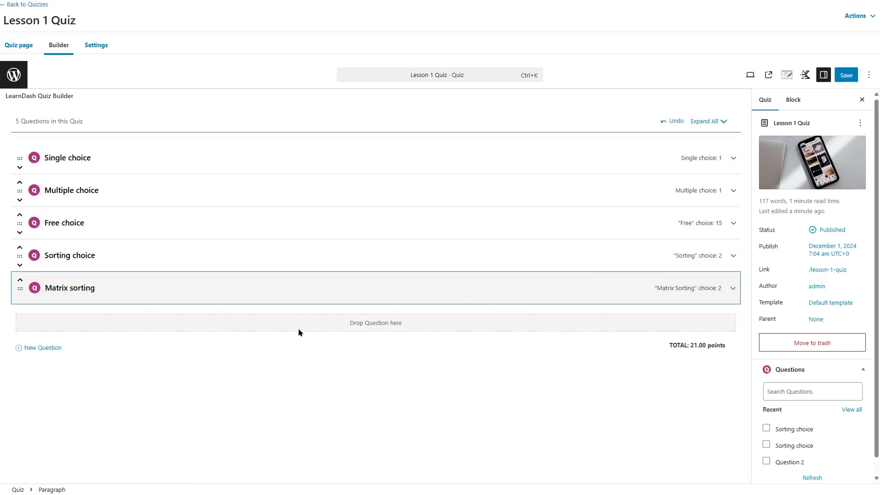
# Add a "Fill in the blank" type question titled "Fill in the blank" with the text "Fill in the blank with the correct answer.".
pyautogui.click(42, 349)
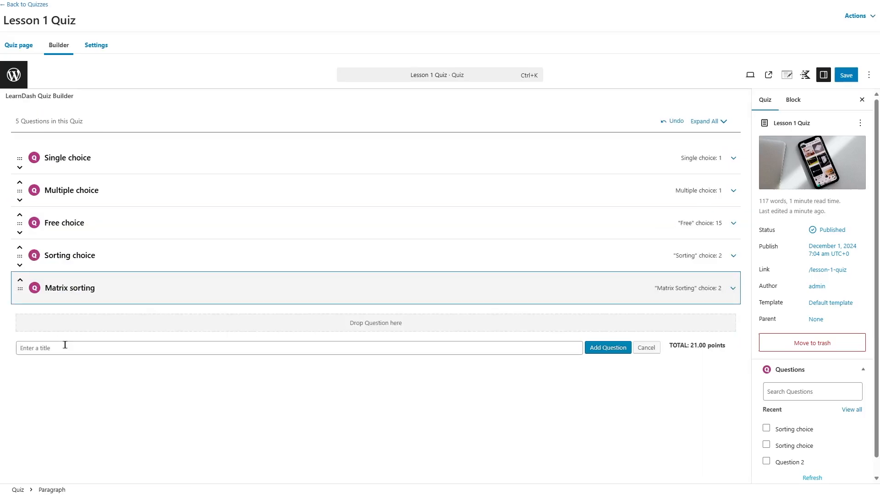
pyautogui.write('Fill in the blank')
pyautogui.press('Return')
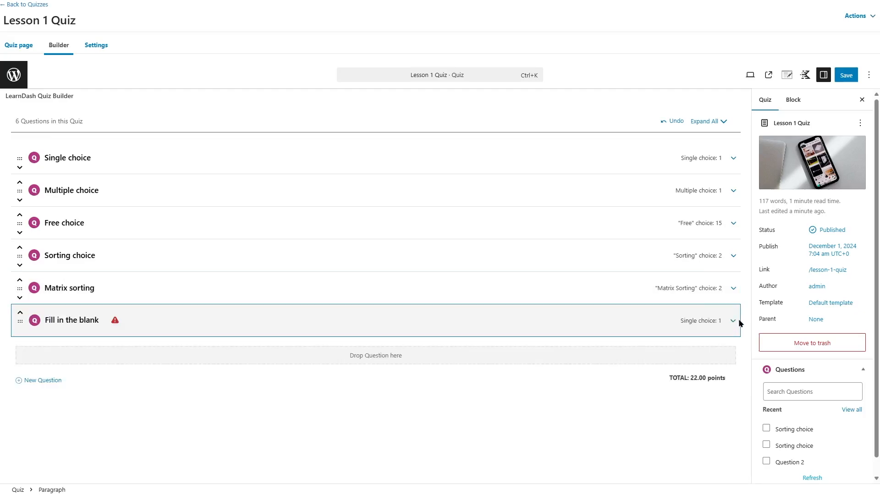
pyautogui.click(733, 321)
pyautogui.click(647, 321)
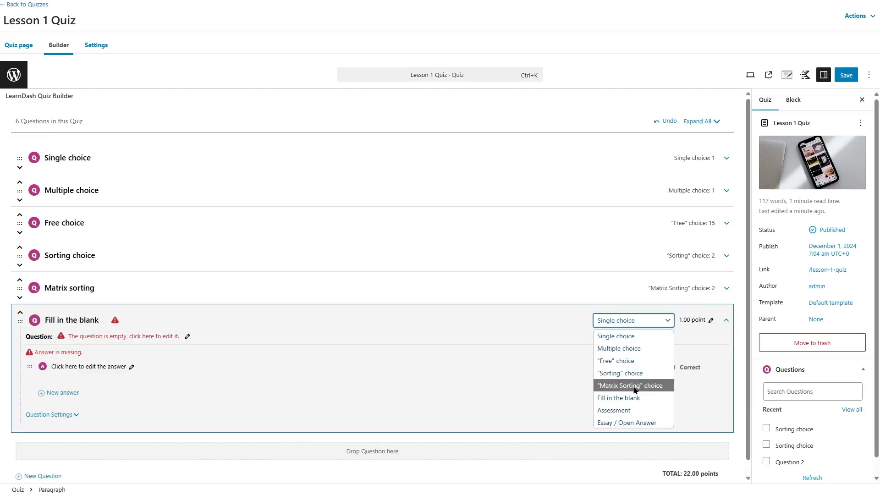
pyautogui.click(620, 401)
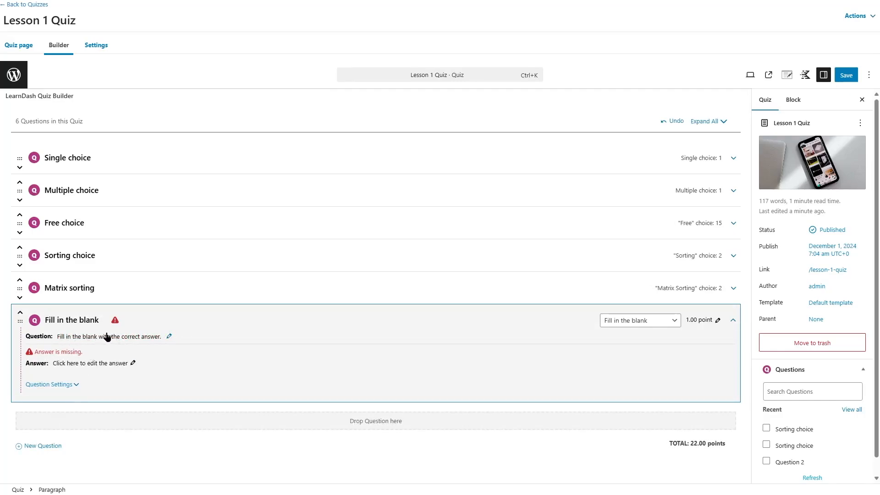
# Enter the blank question's answer as a first name followed by "is learning to play {the} piano.", update it and collapse the question.
pyautogui.click(78, 364)
pyautogui.scroll(-2, 134, 364)
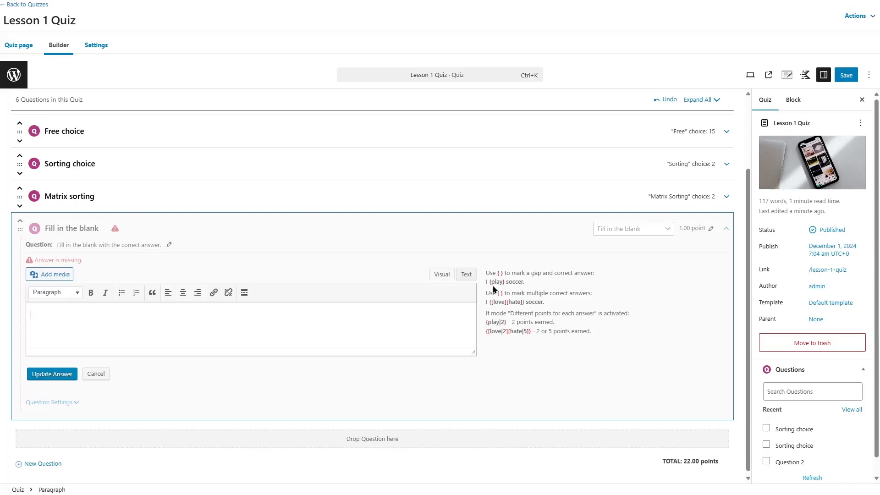
pyautogui.moveTo(498, 275); pyautogui.dragTo(502, 274)
pyautogui.click(483, 287)
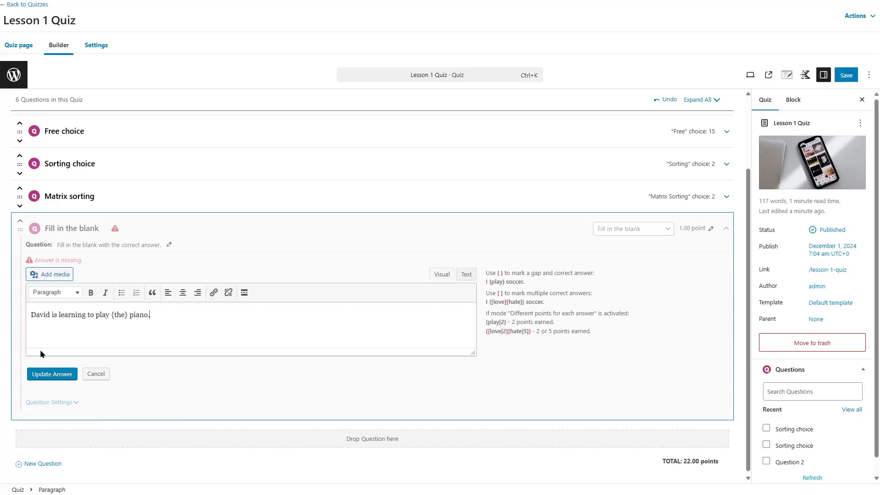
pyautogui.click(61, 376)
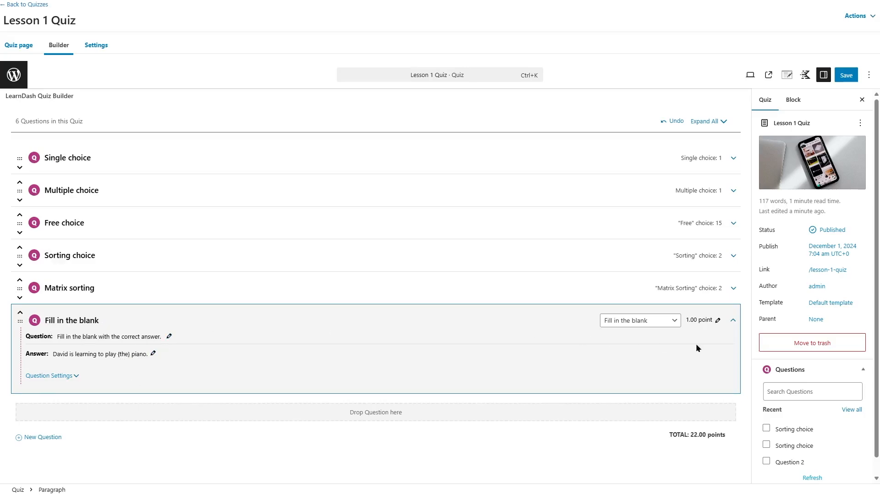
pyautogui.click(733, 321)
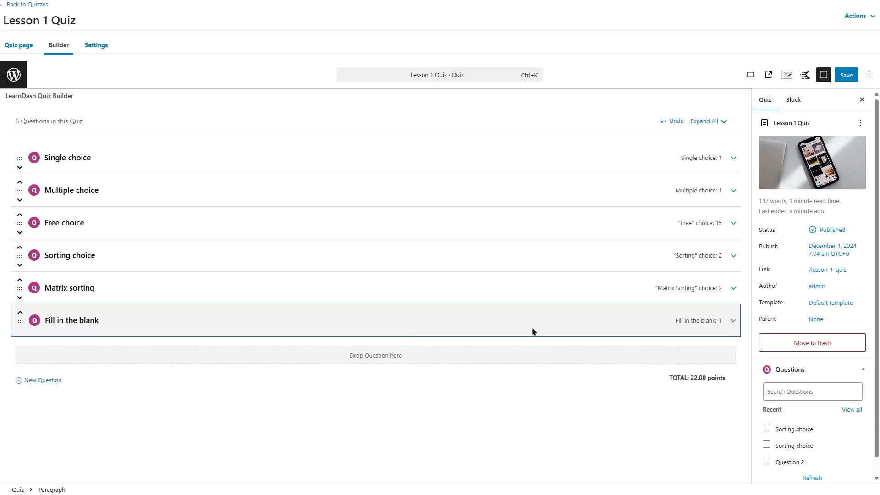
# Add an Assessment type question titled "Assessment" with the text "Importance of vocabulary to communicate effectively.".
pyautogui.click(47, 380)
pyautogui.write('Assessment')
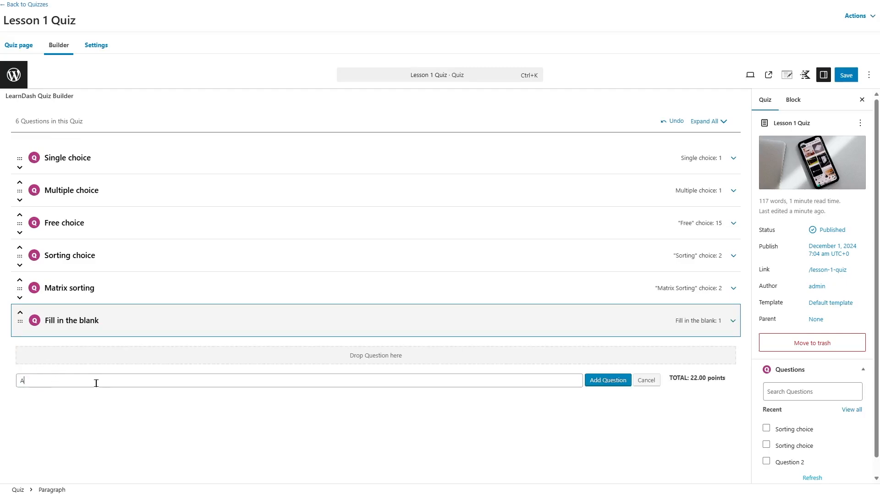
pyautogui.press('Return')
pyautogui.click(732, 358)
pyautogui.click(667, 354)
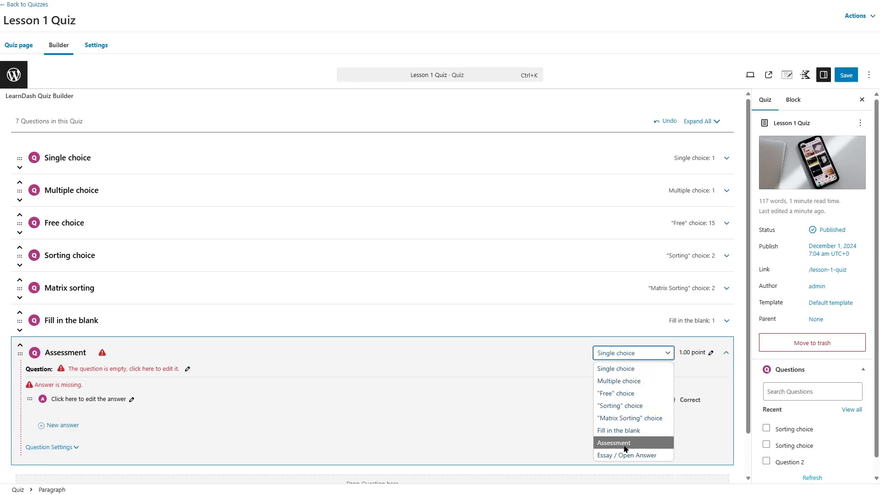
pyautogui.click(623, 446)
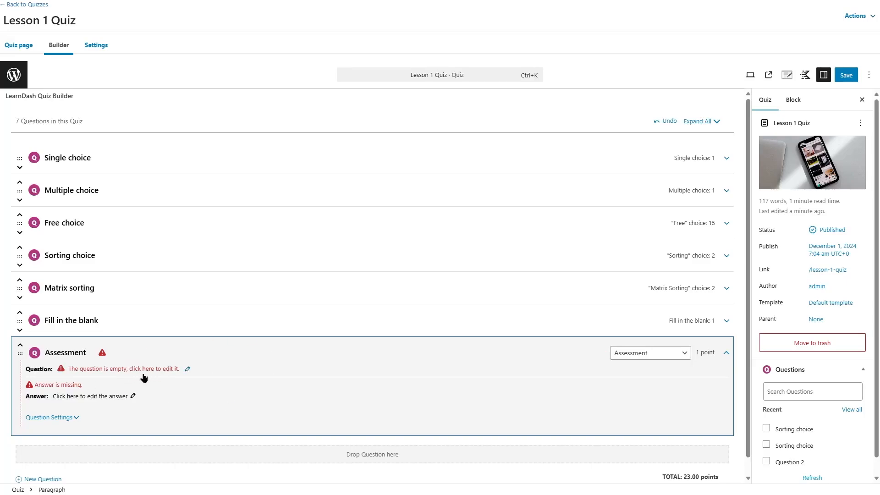
pyautogui.click(164, 371)
pyautogui.write('Importance of vocabulary to communicate effectively.')
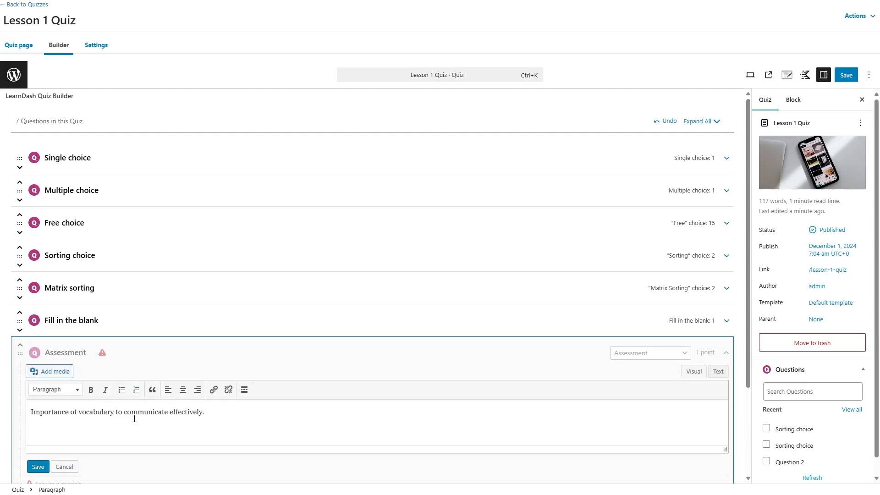
pyautogui.click(38, 466)
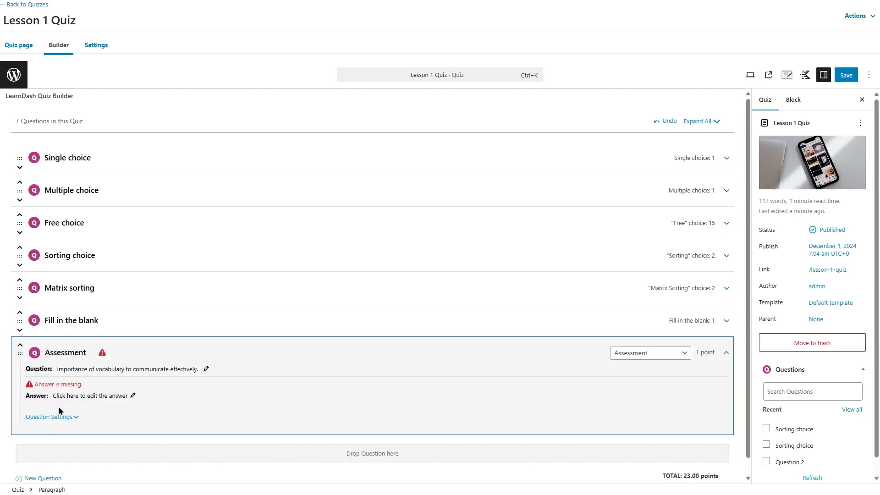
# Enter "{ [disagree] [not sure] [agree] }" as the Assessment question's answer and update it.
pyautogui.click(89, 397)
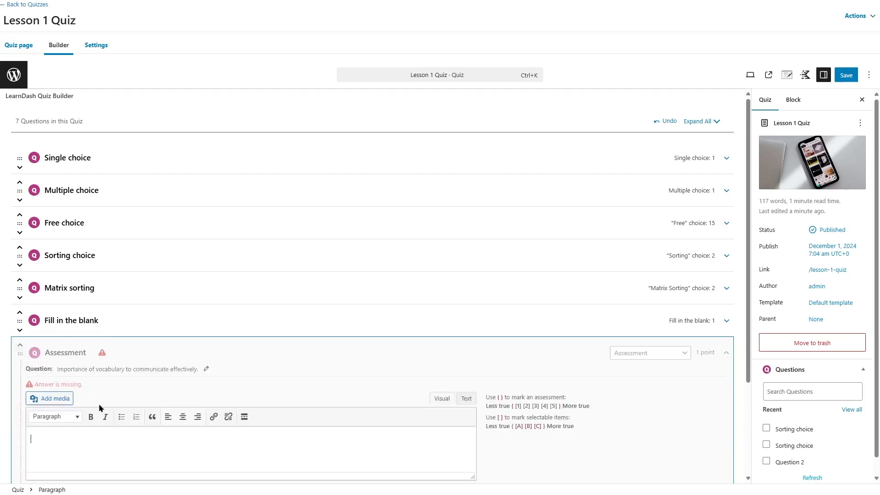
pyautogui.scroll(-1, 89, 447)
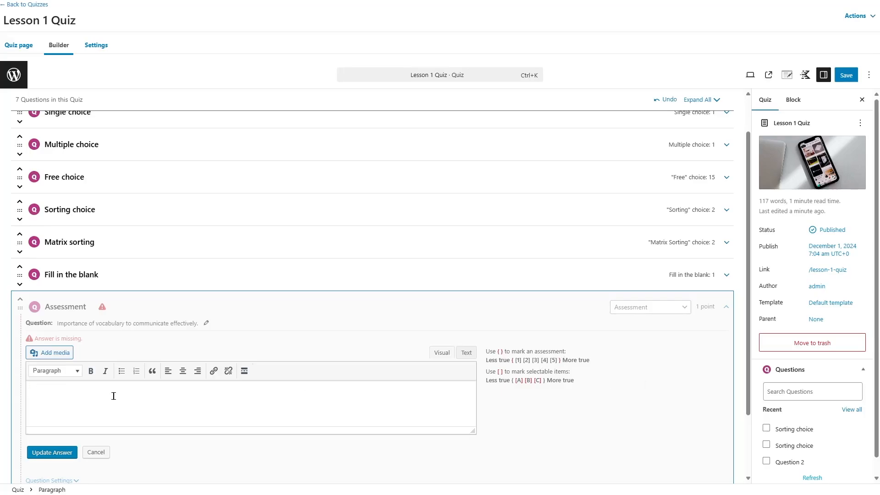
pyautogui.write('{ [disagree] [not sure] [agree] }')
pyautogui.click(64, 454)
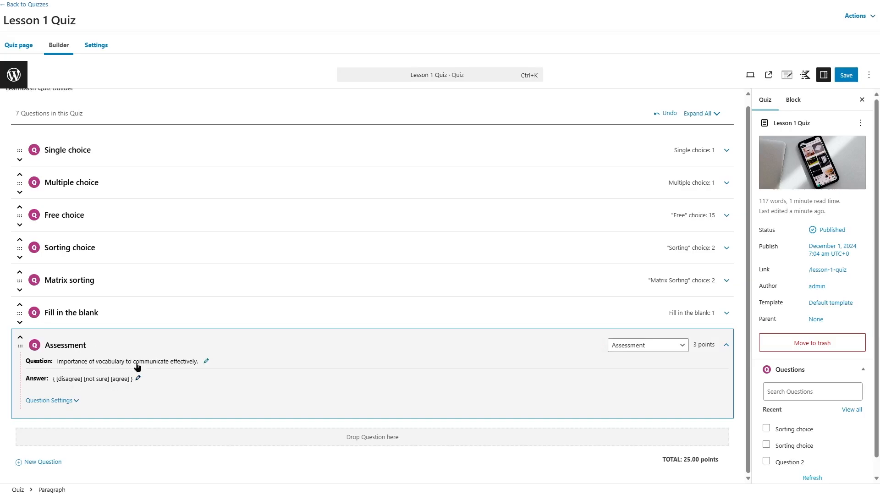
# Add an Essay / Open Answer question titled "Essay" with the text "Write a paragraph of 100 words on your hobby.".
pyautogui.scroll(1, 141, 372)
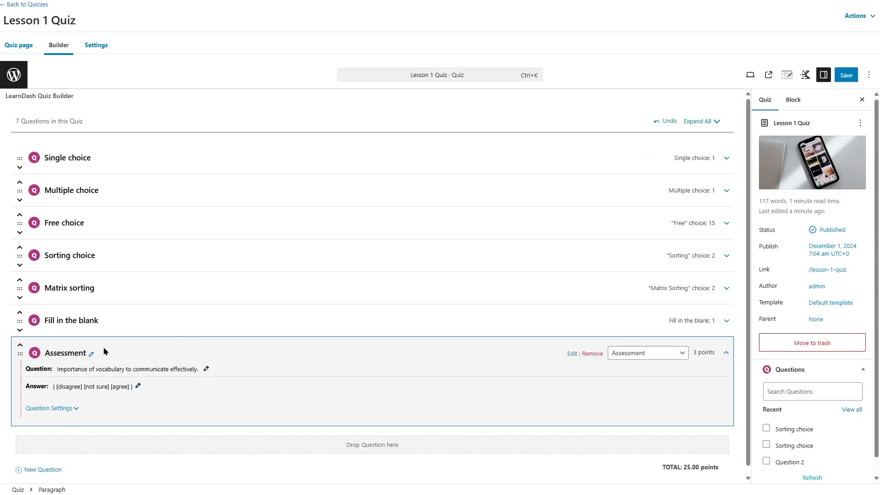
pyautogui.click(726, 353)
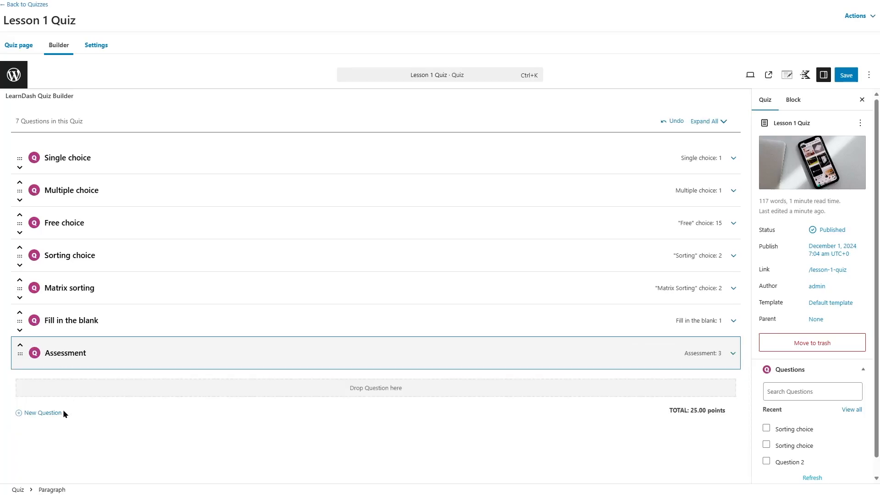
pyautogui.click(52, 413)
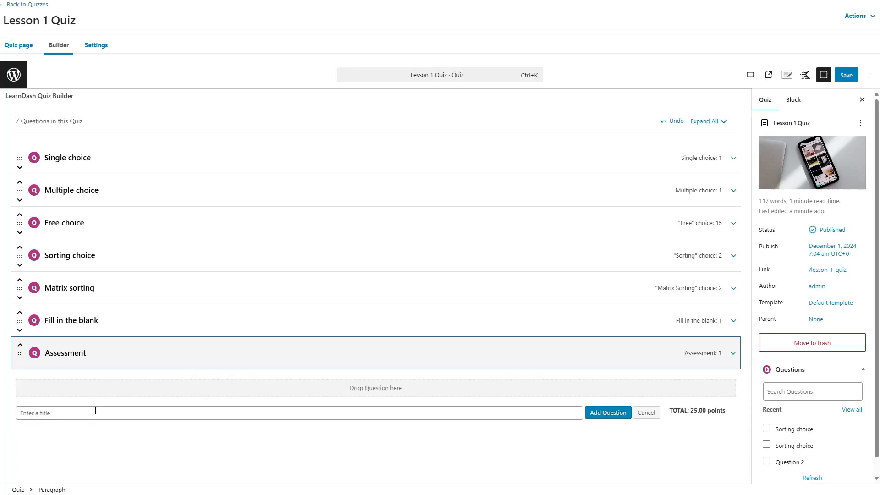
pyautogui.write('Essay')
pyautogui.click(609, 413)
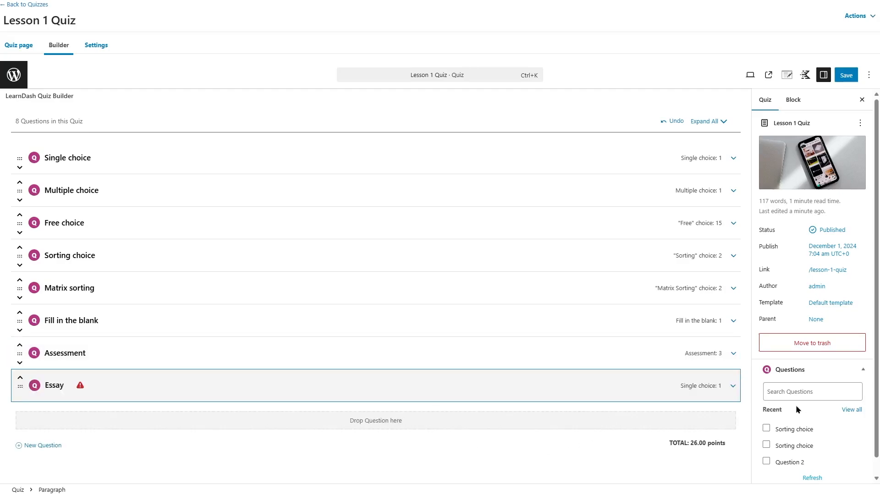
pyautogui.click(733, 386)
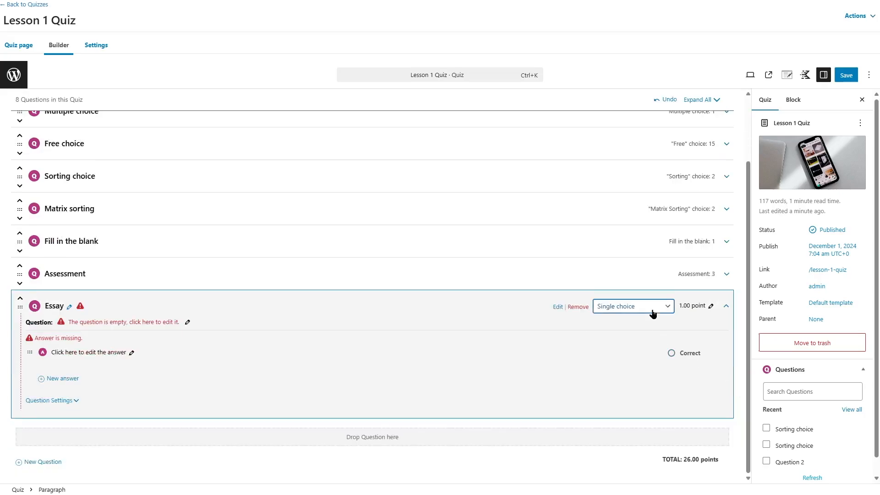
pyautogui.click(667, 307)
pyautogui.click(629, 410)
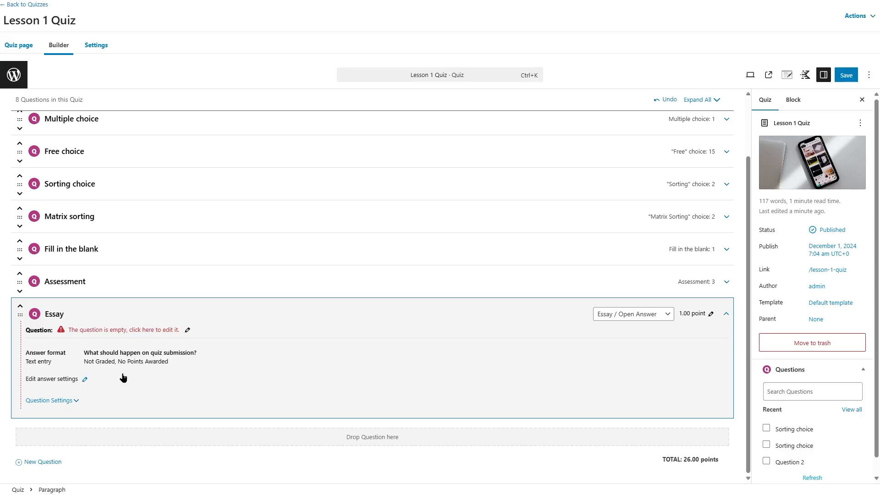
pyautogui.click(144, 329)
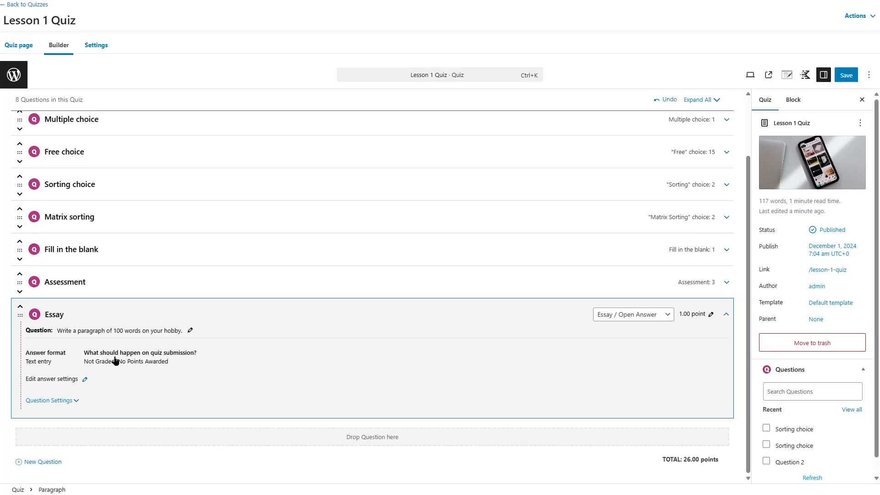
# Set the Essay question's answer format to Text entry with "Not Graded, No Points Awarded" on submission and update the answer.
pyautogui.click(83, 379)
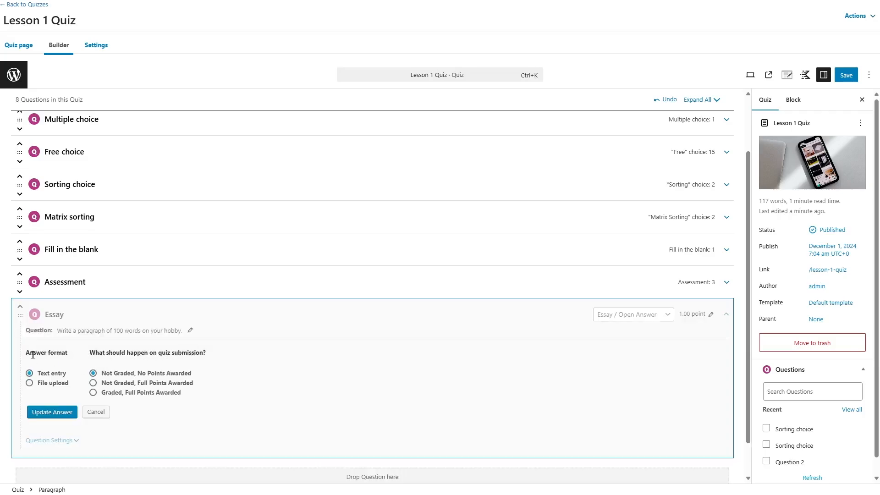
pyautogui.click(46, 384)
pyautogui.click(52, 375)
pyautogui.click(275, 420)
pyautogui.click(51, 414)
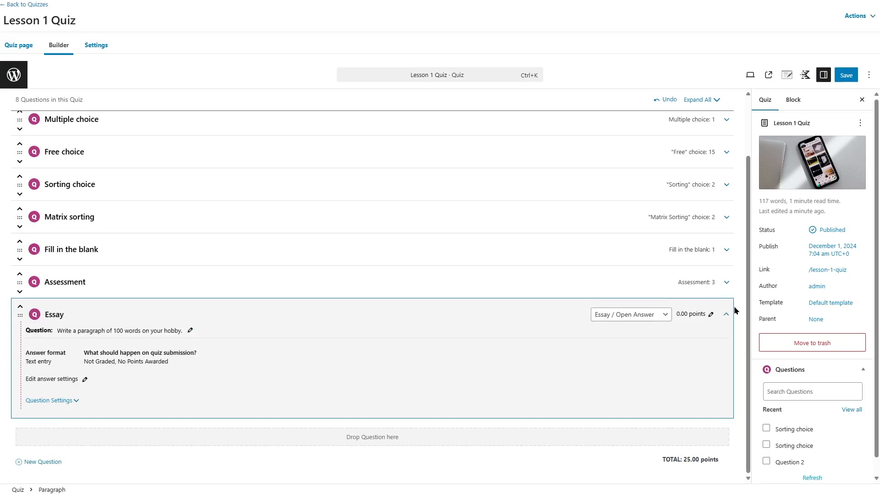
# Set the Essay question's points to 5, collapse the question and save the quiz.
pyautogui.click(711, 314)
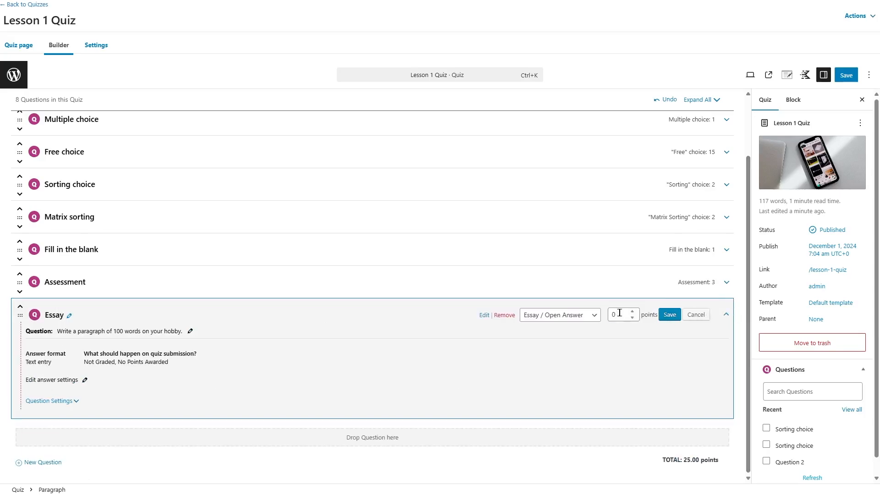
pyautogui.moveTo(620, 314); pyautogui.dragTo(609, 315)
pyautogui.write('5')
pyautogui.click(670, 314)
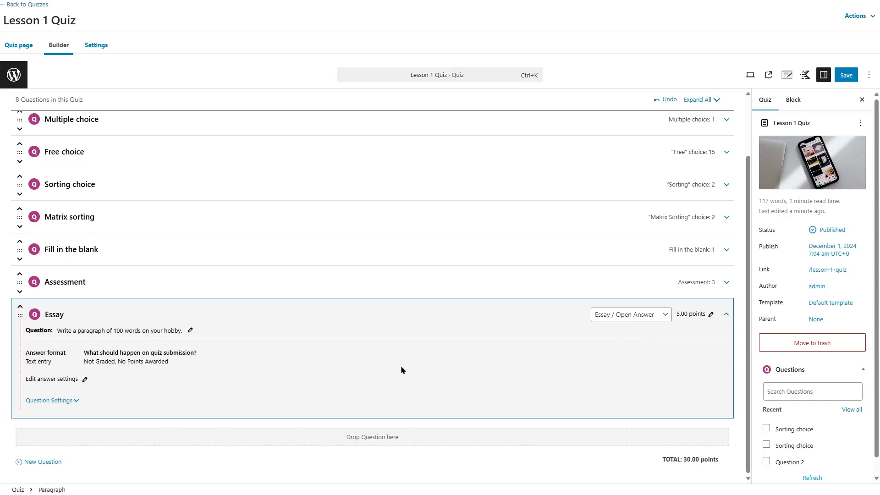
pyautogui.click(726, 315)
pyautogui.click(836, 74)
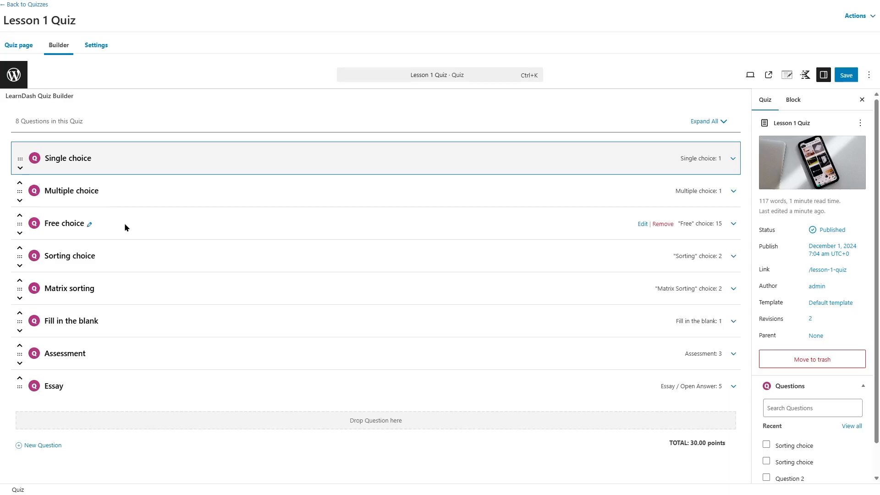
# Open the quiz settings and review the associated course and associated lesson choices.
pyautogui.click(96, 46)
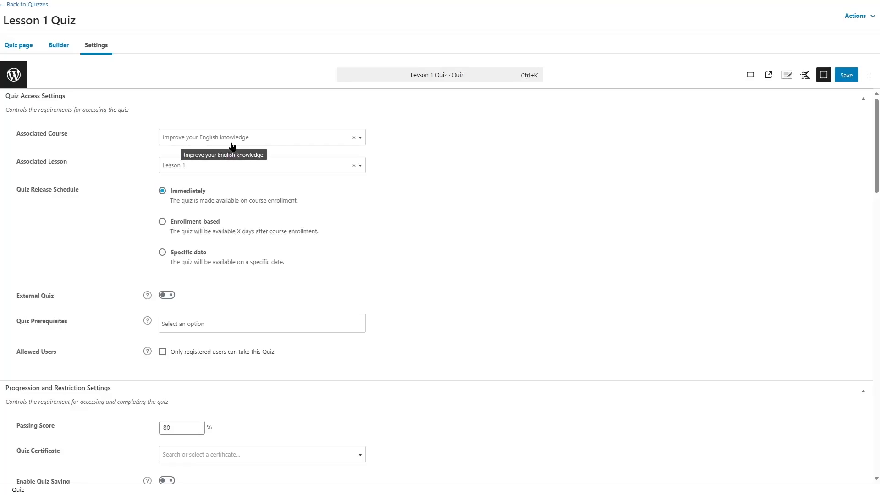
pyautogui.click(335, 139)
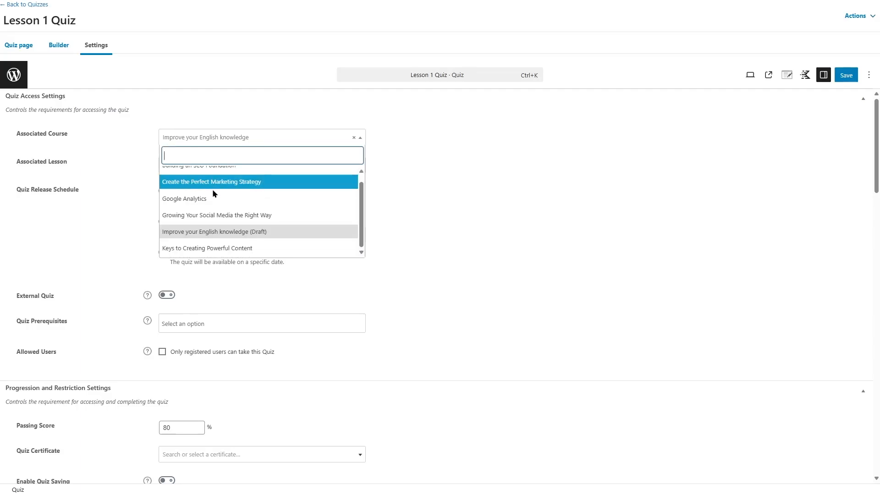
pyautogui.click(236, 112)
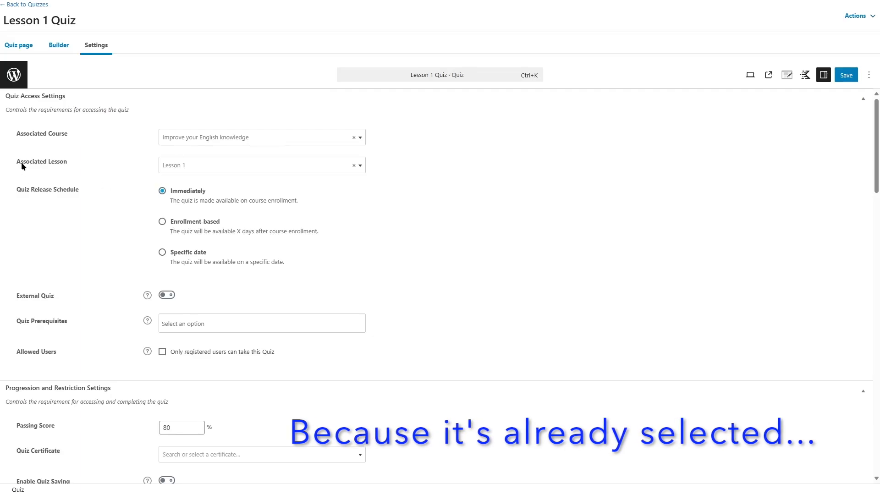
pyautogui.click(288, 165)
pyautogui.click(289, 165)
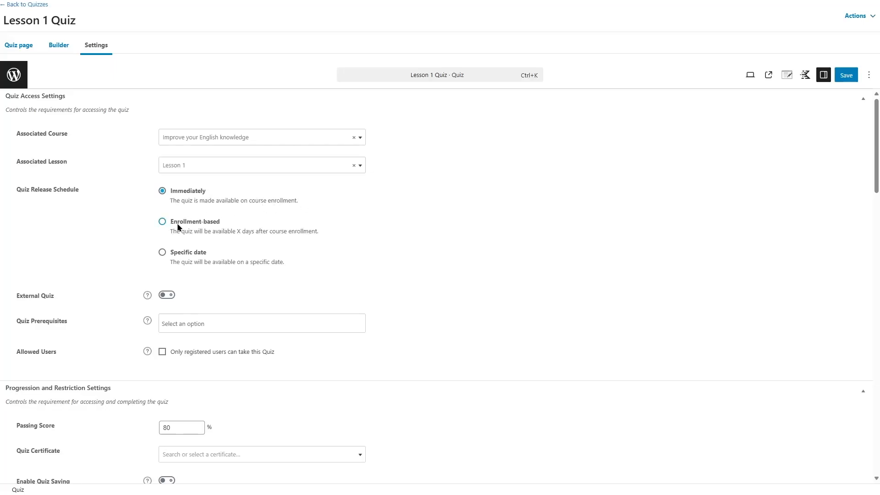
# Try an enrollment-based release after 5 days and a specific-date release, and return the quiz release schedule to Immediately.
pyautogui.click(210, 226)
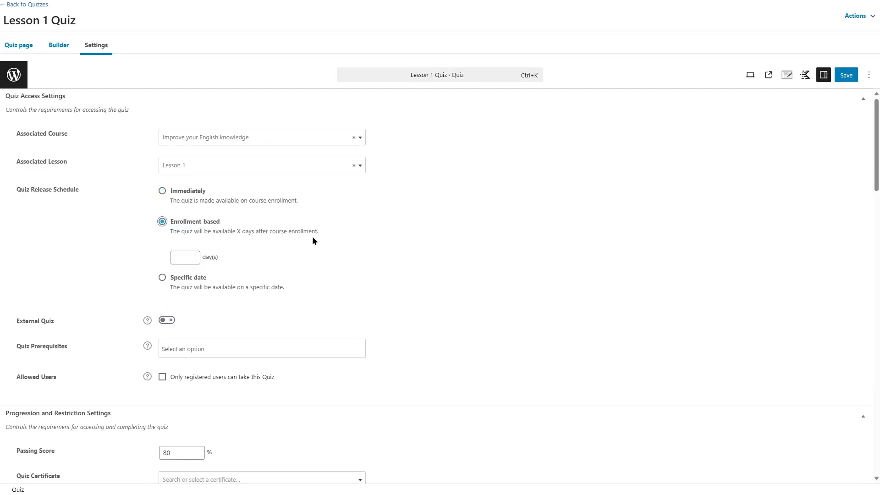
pyautogui.click(180, 256)
pyautogui.write('3')
pyautogui.press('BackSpace')
pyautogui.write('5')
pyautogui.click(189, 277)
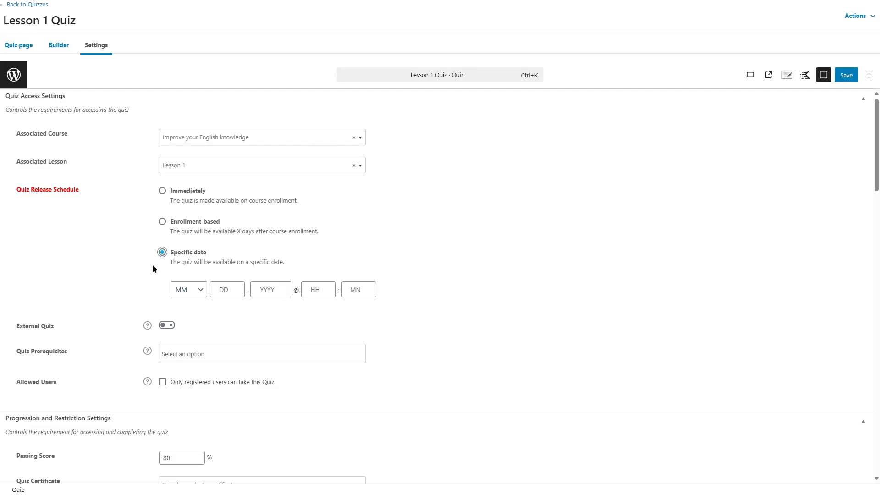
pyautogui.click(162, 191)
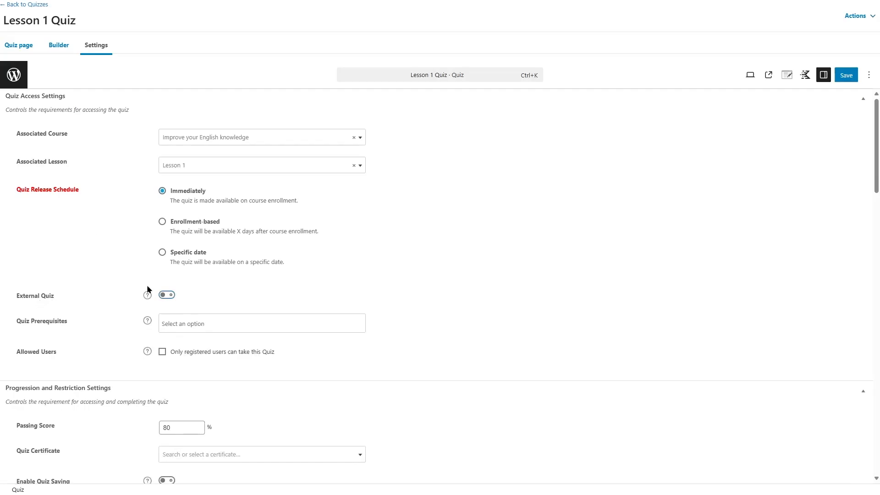
# Try the External Quiz option with the In-Person and Virtual types, and turn it back off.
pyautogui.click(169, 296)
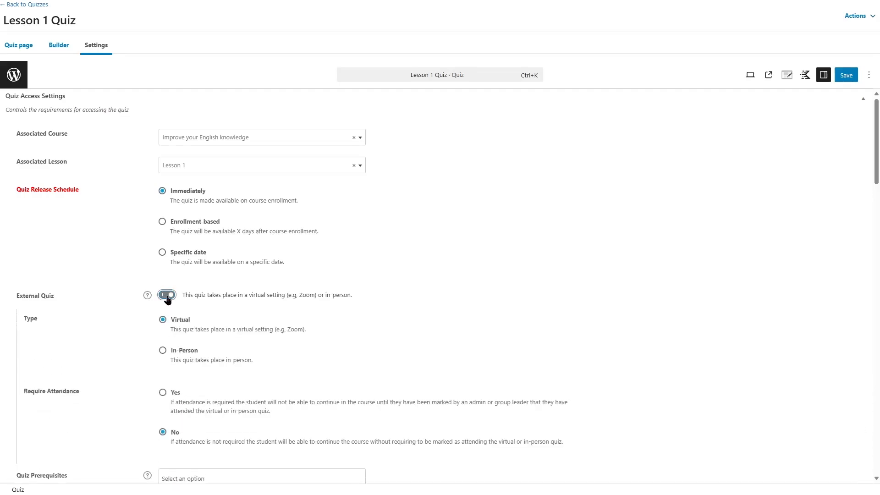
pyautogui.scroll(-1, 134, 303)
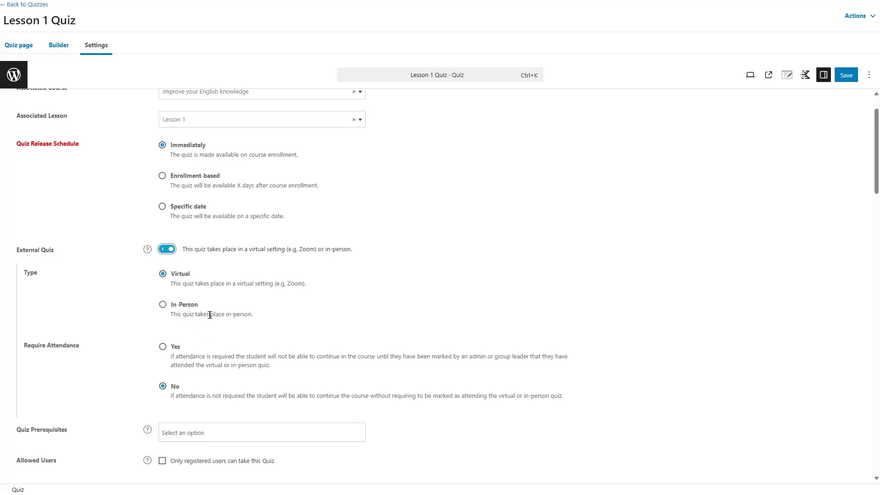
pyautogui.click(183, 306)
pyautogui.click(163, 275)
pyautogui.click(167, 250)
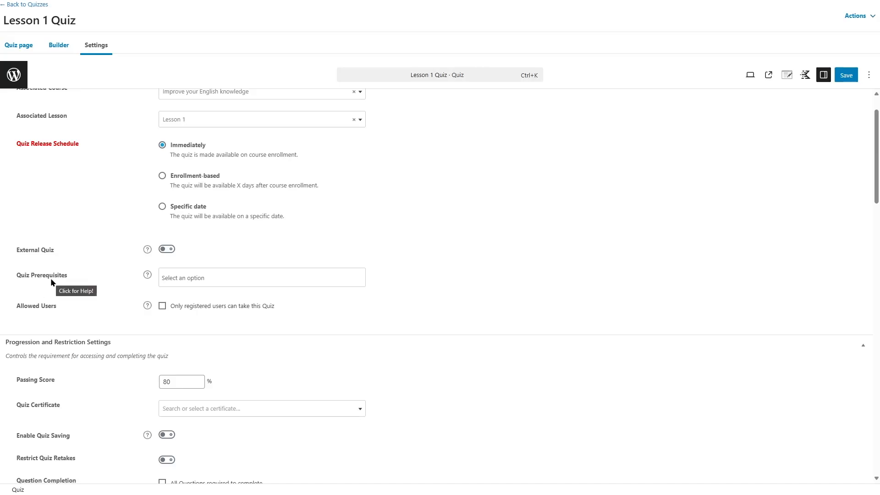
# Review the quiz prerequisite choices and the option restricting the quiz to registered users.
pyautogui.click(182, 280)
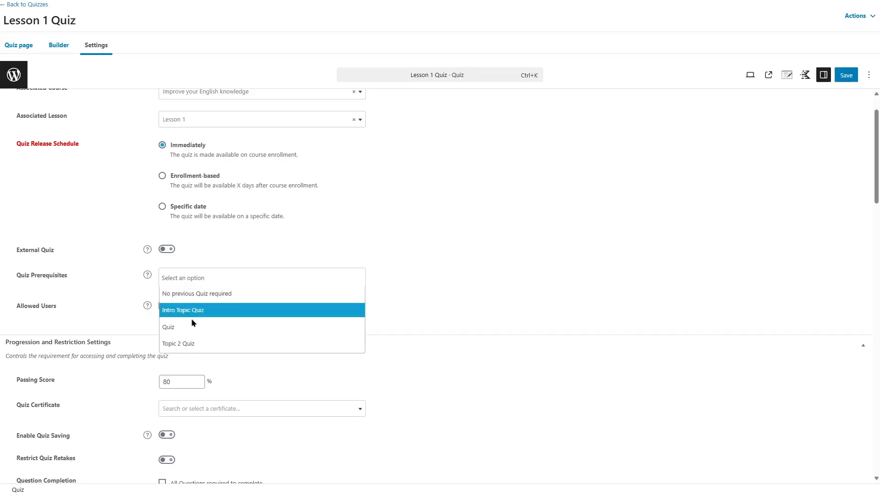
pyautogui.click(193, 298)
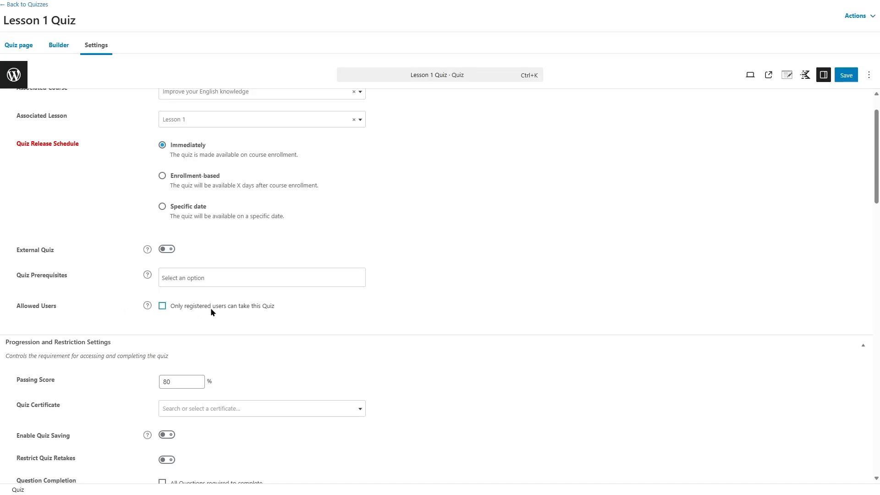
pyautogui.click(163, 306)
# Check which certificates can be assigned in the quiz's progression and restriction settings.
pyautogui.moveTo(879, 145); pyautogui.dragTo(879, 186)
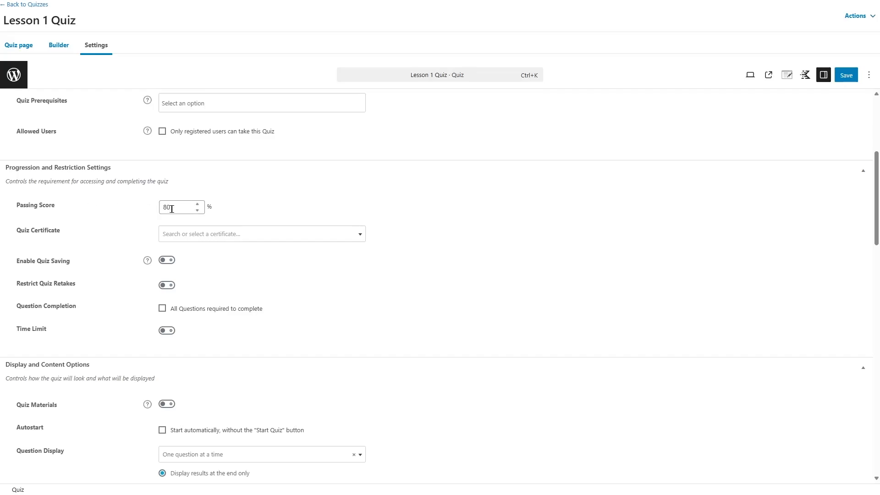
pyautogui.click(358, 235)
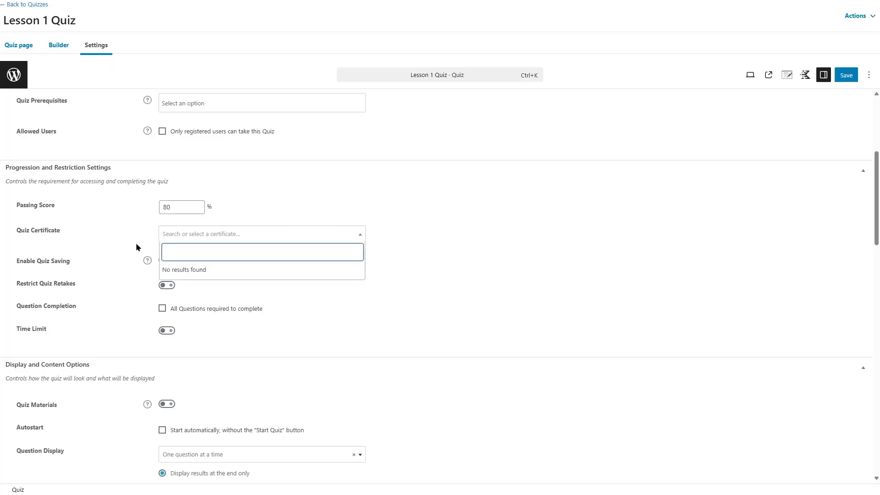
pyautogui.click(301, 189)
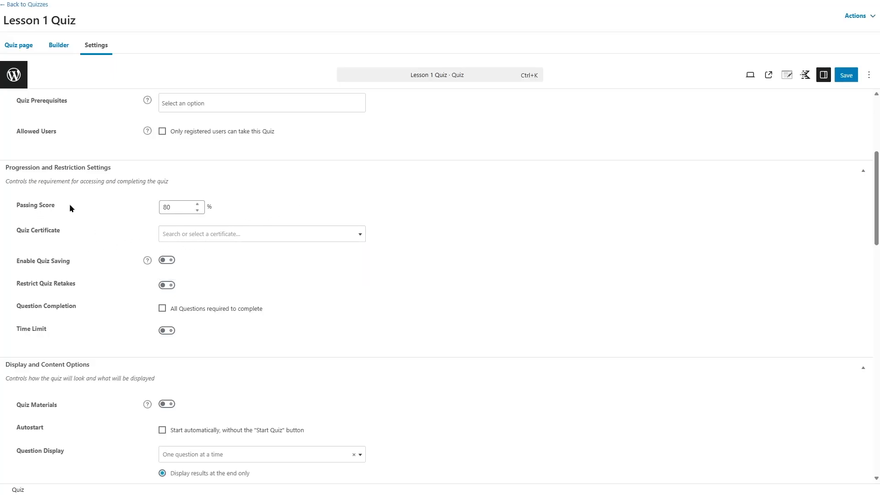
# Try quiz saving to see its server save interval, and turn it back off.
pyautogui.click(167, 260)
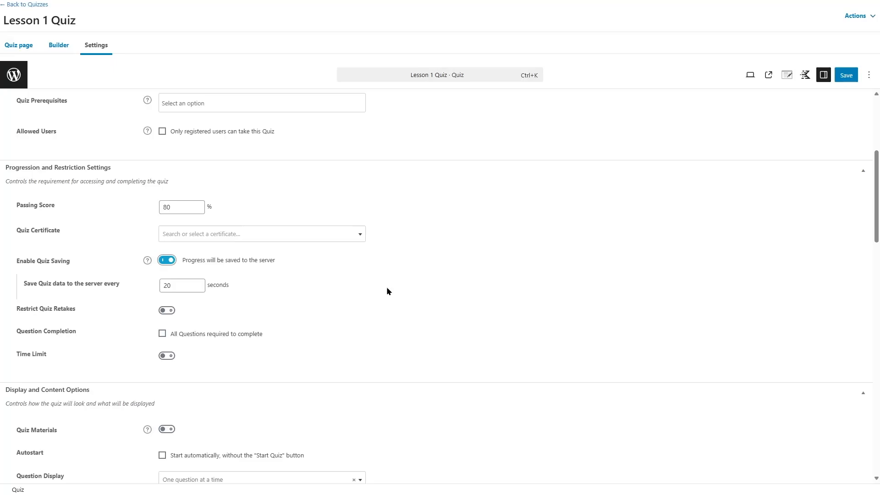
pyautogui.click(163, 280)
pyautogui.click(168, 261)
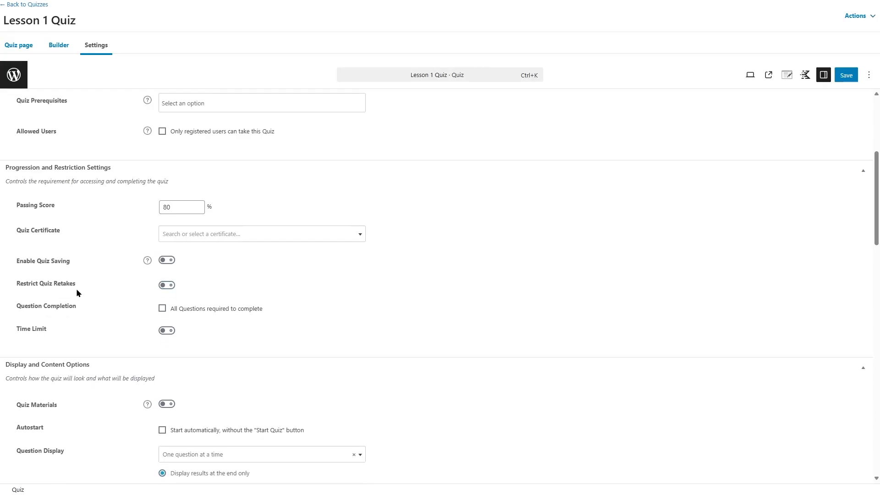
# Try restricting quiz retakes to 2 retries applicable to all users, and turn the restriction back off.
pyautogui.click(170, 286)
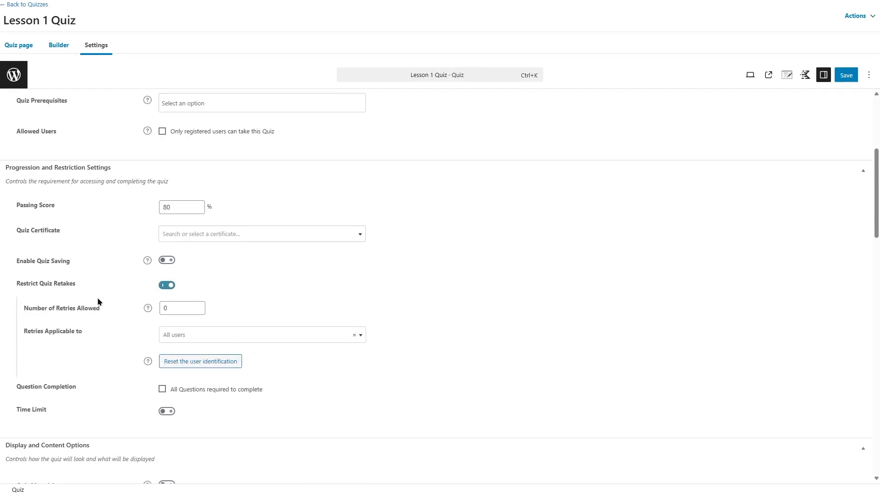
pyautogui.doubleClick(165, 308)
pyautogui.write('2')
pyautogui.click(167, 285)
pyautogui.click(198, 337)
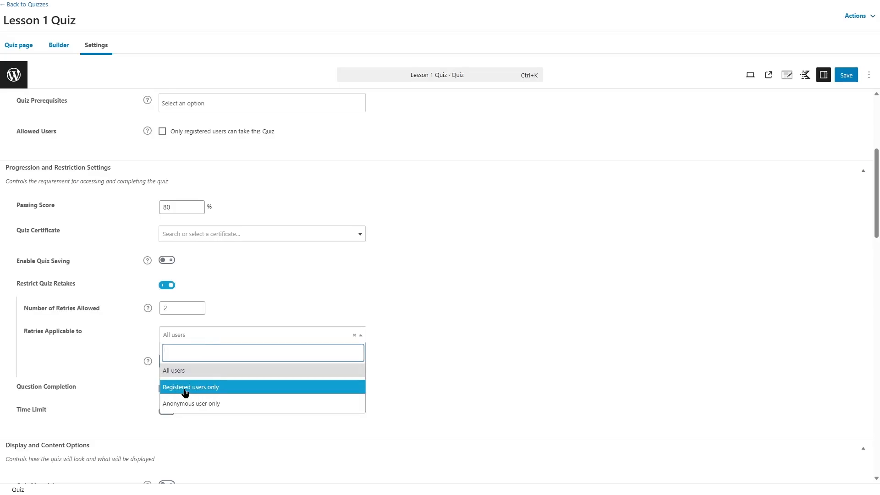
pyautogui.click(189, 370)
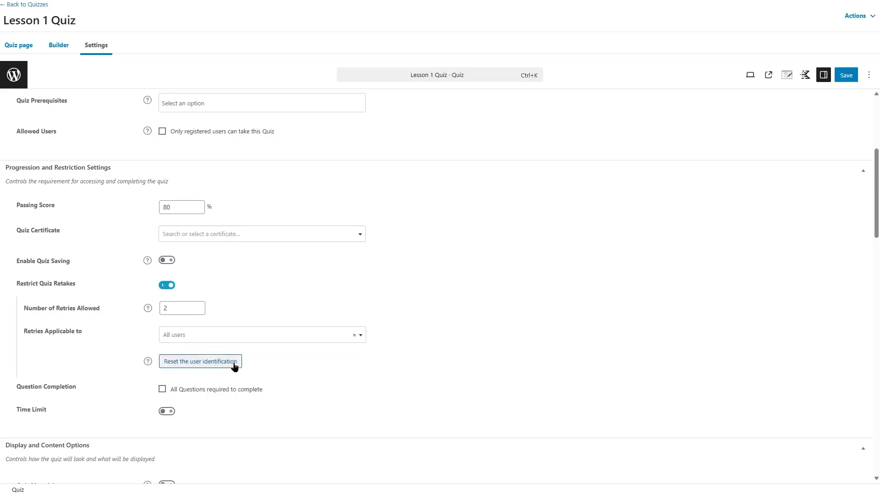
pyautogui.moveTo(147, 364)
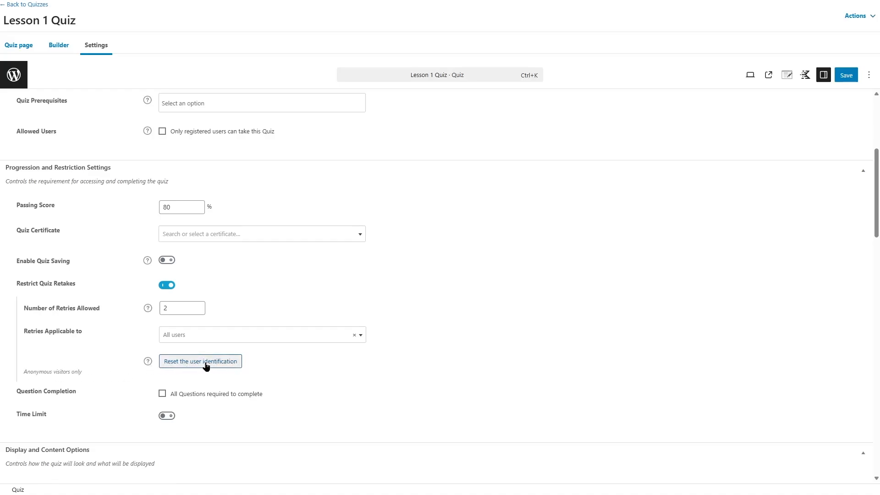
pyautogui.click(167, 285)
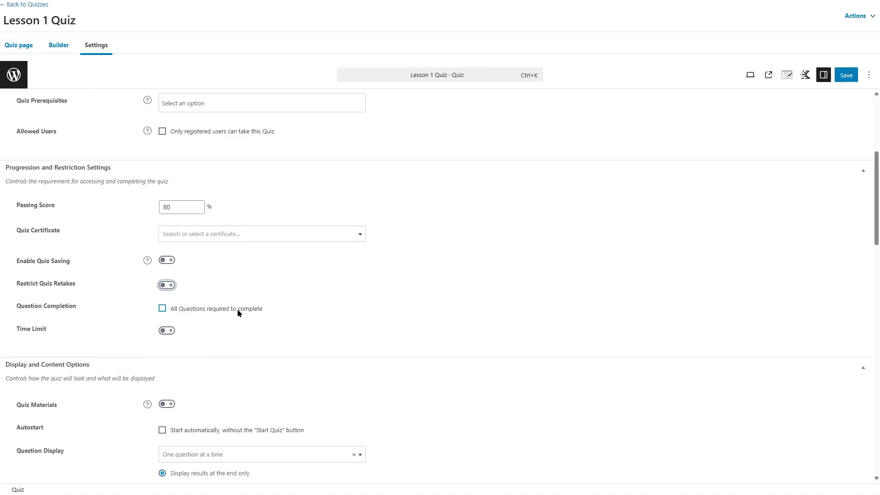
# Require all questions to be answered to complete the quiz.
pyautogui.click(262, 312)
# Try a quiz time limit of 5 minutes 30 seconds, and turn the limit back off.
pyautogui.click(166, 331)
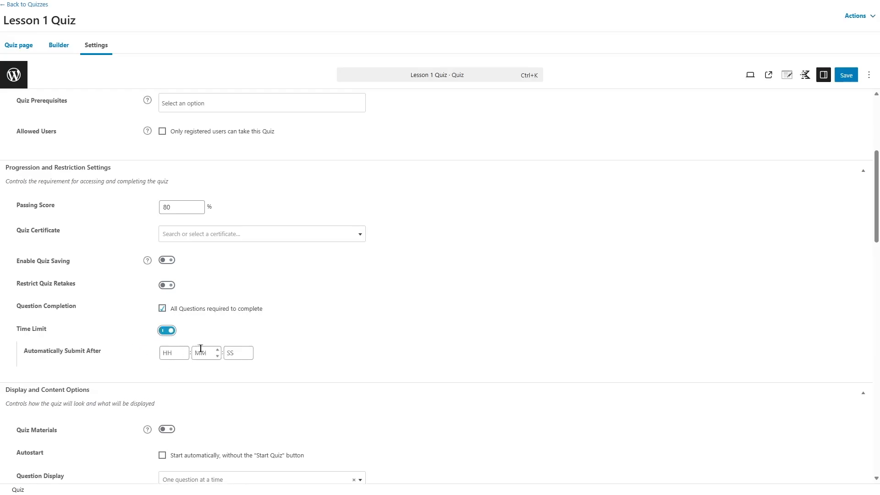
pyautogui.click(203, 354)
pyautogui.write('5')
pyautogui.click(242, 353)
pyautogui.write('30')
pyautogui.click(398, 327)
pyautogui.click(168, 331)
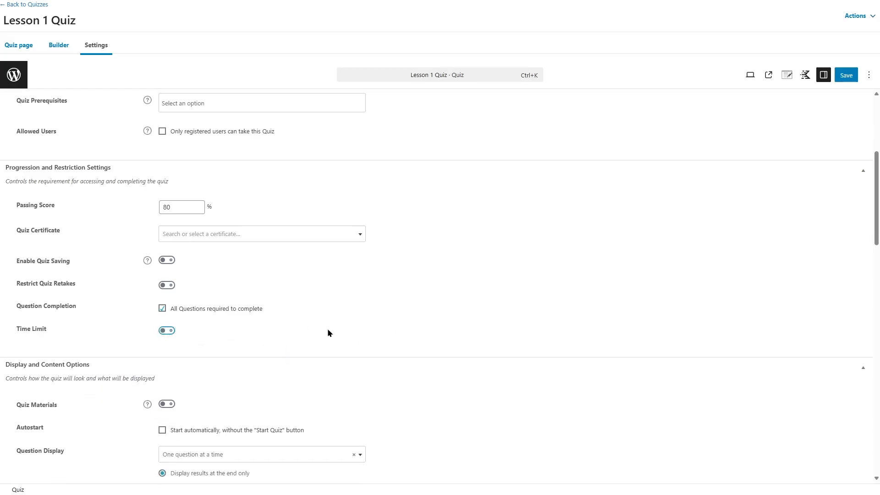
# Try quiz materials in the display and content options to see the content editor, and turn them back off.
pyautogui.scroll(-4, 346, 343)
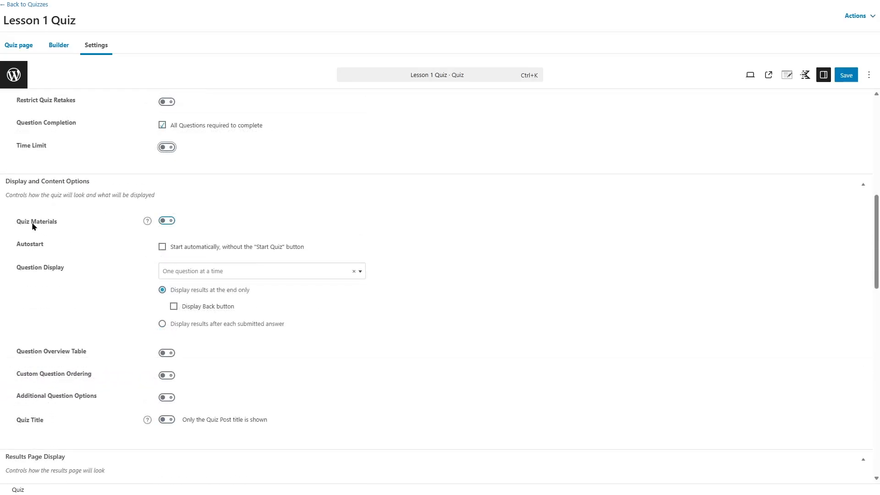
pyautogui.click(163, 222)
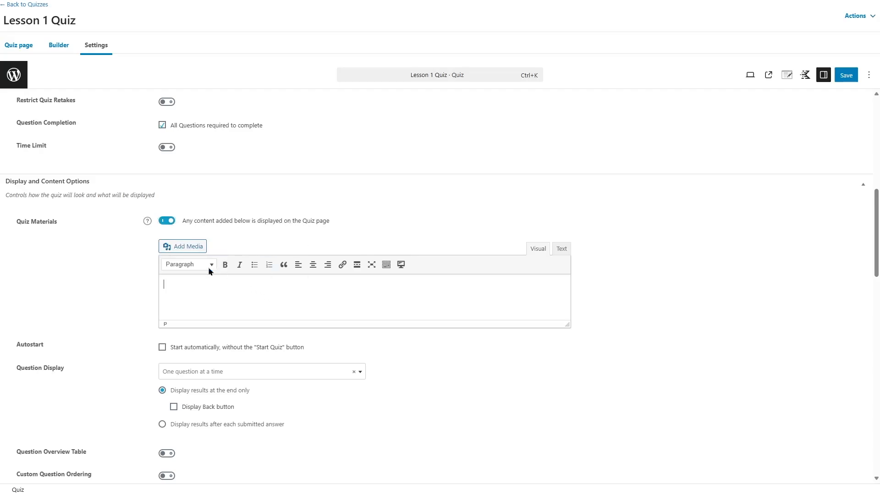
pyautogui.click(167, 220)
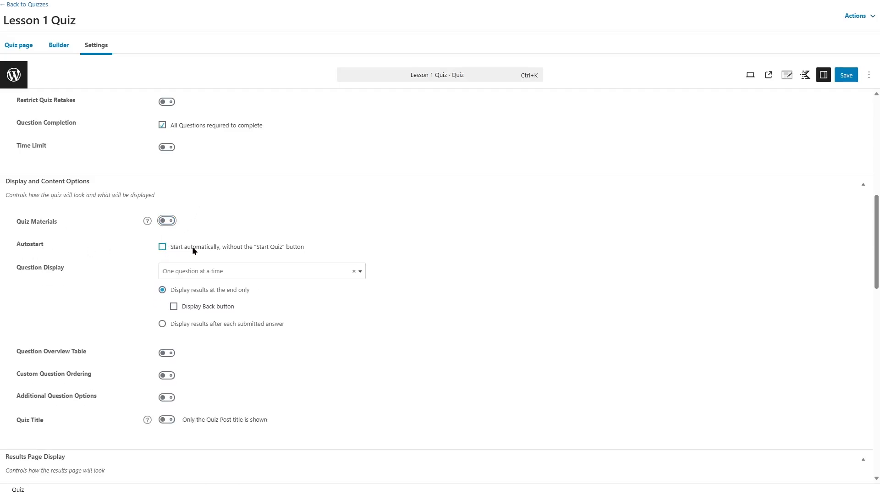
pyautogui.click(168, 248)
# Keep the question display at one question at a time and show results after each submitted answer.
pyautogui.click(269, 273)
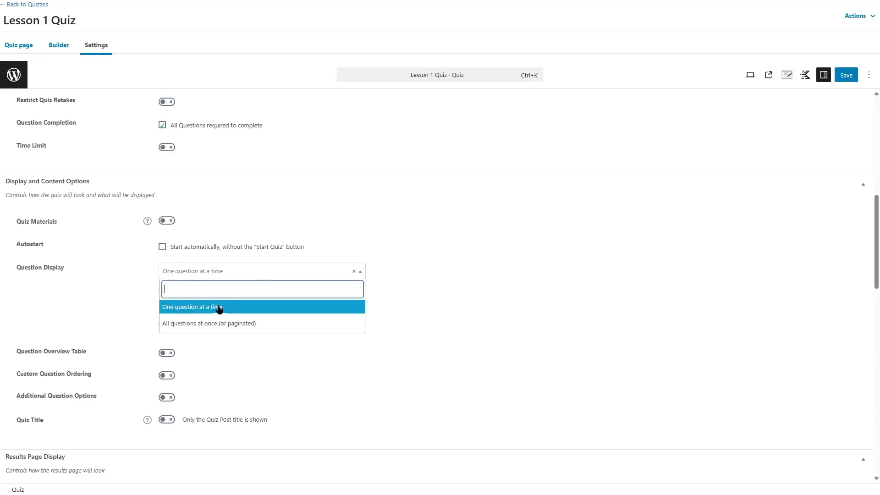
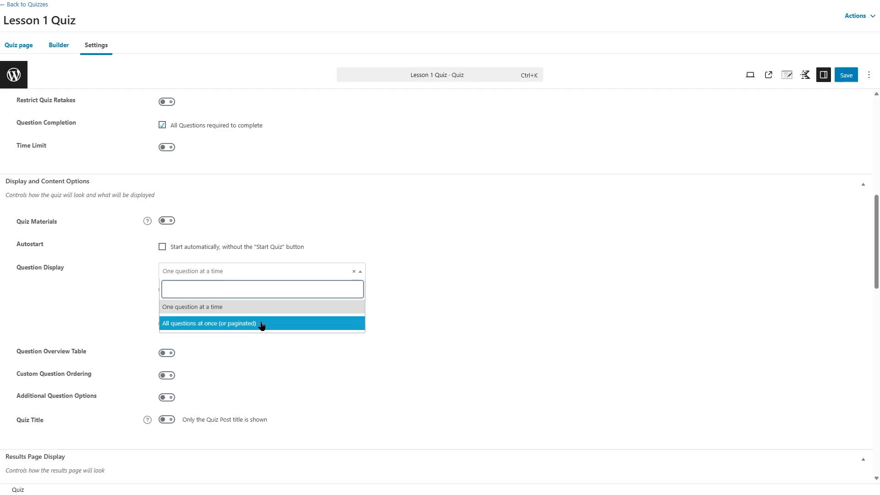
pyautogui.click(188, 307)
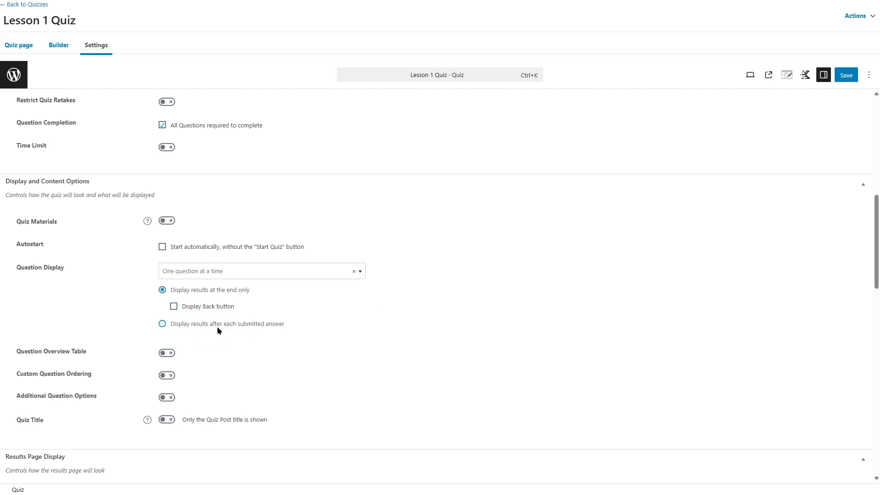
pyautogui.click(271, 324)
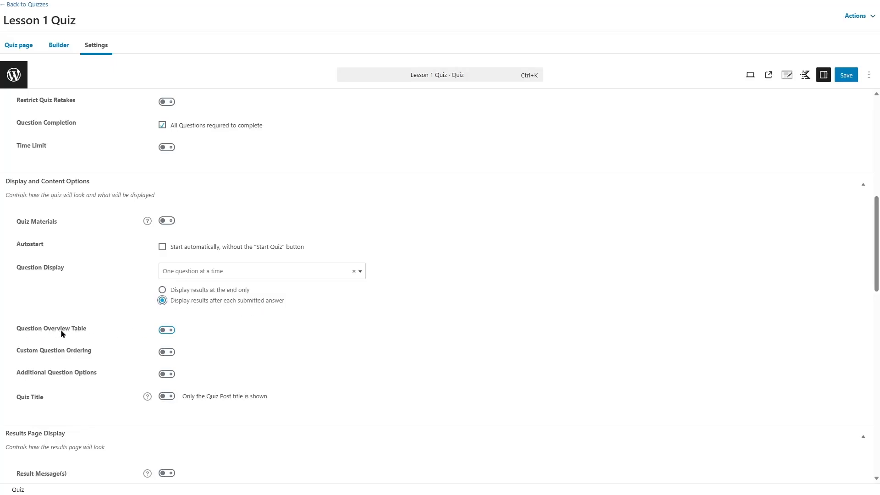
# Enable the question overview table with a quiz summary displayed before submission.
pyautogui.click(168, 331)
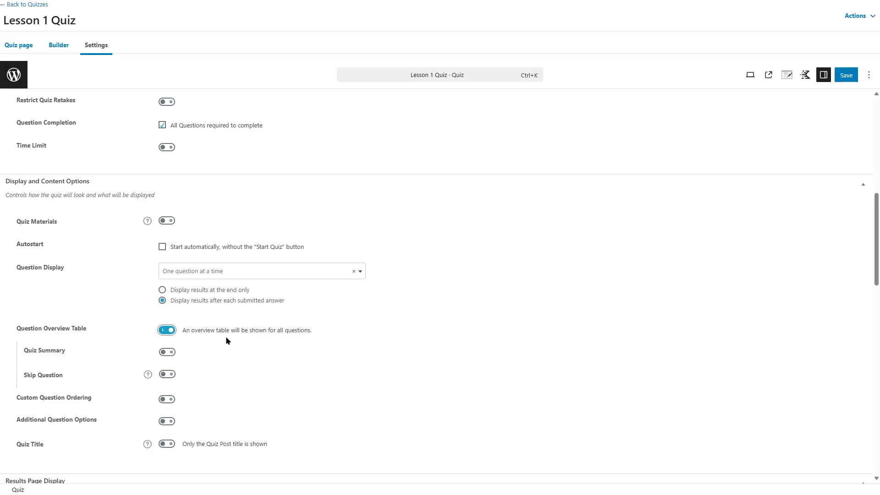
pyautogui.click(167, 352)
pyautogui.press('Tab')
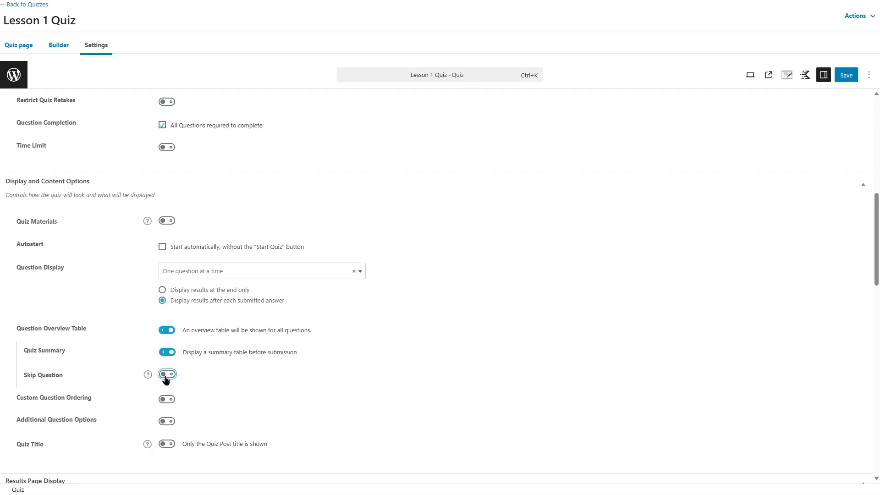
pyautogui.click(218, 370)
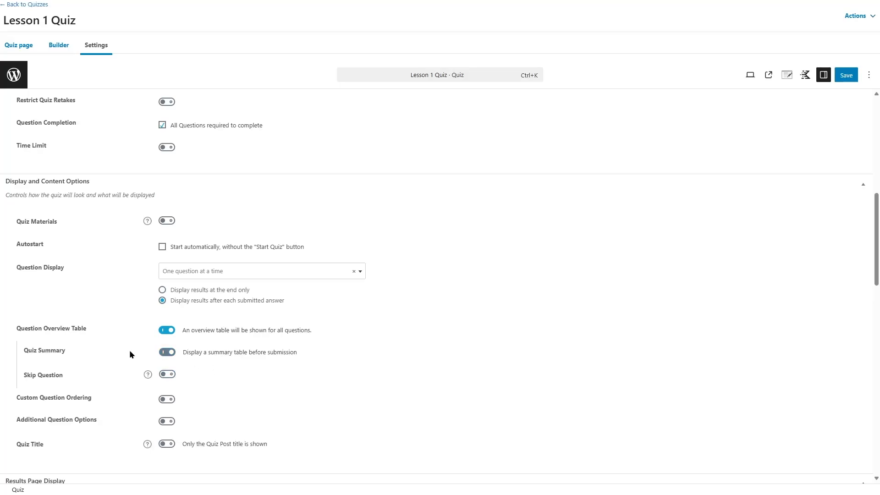
# Try custom question ordering with its category sorting and randomized order options, and turn it back off.
pyautogui.scroll(-2, 158, 353)
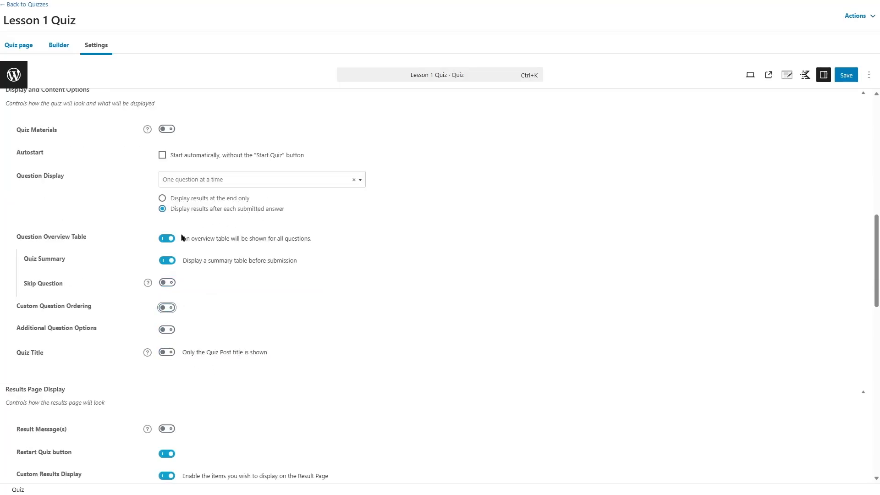
pyautogui.click(166, 309)
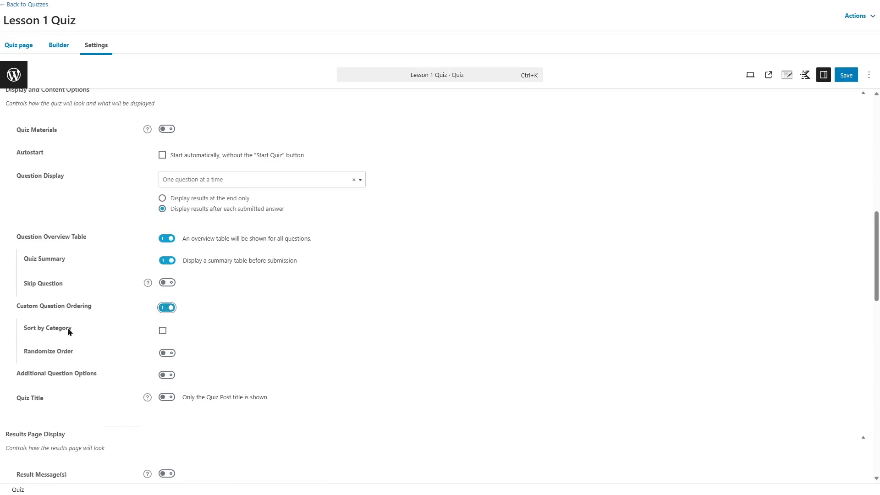
pyautogui.click(164, 331)
pyautogui.click(168, 354)
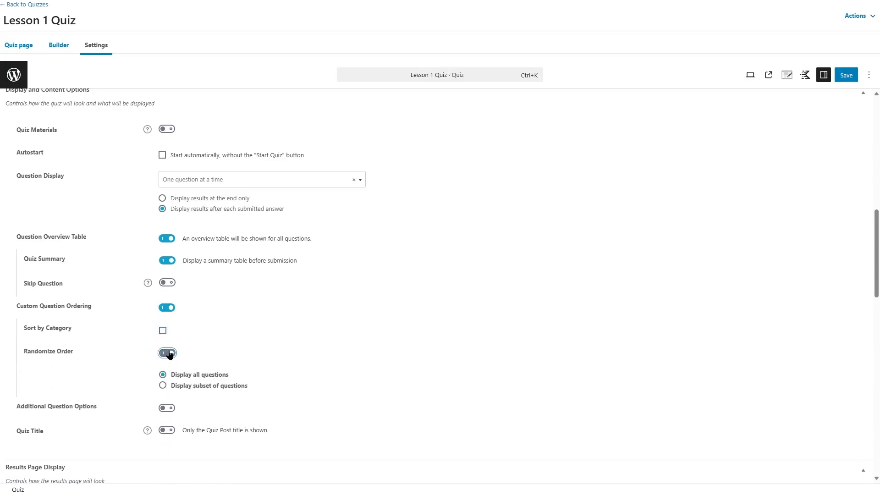
pyautogui.click(168, 354)
pyautogui.click(168, 308)
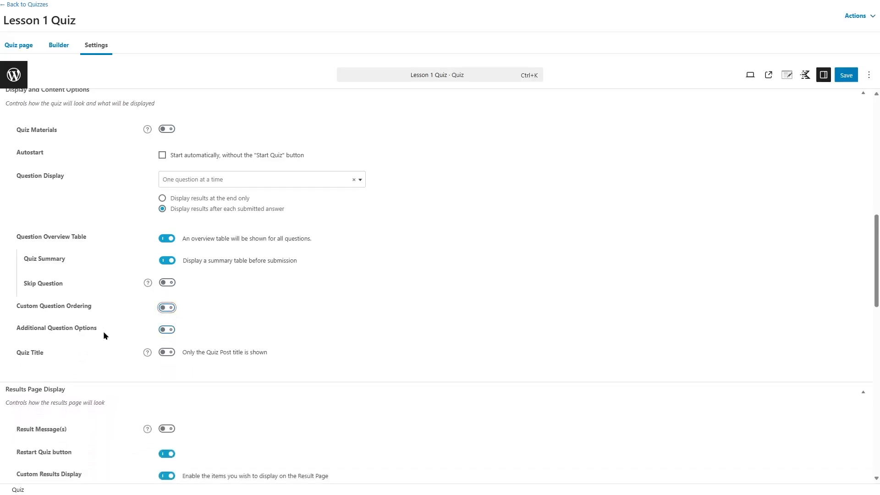
# Try the additional question options, including numbered answers, and turn them back off.
pyautogui.click(167, 330)
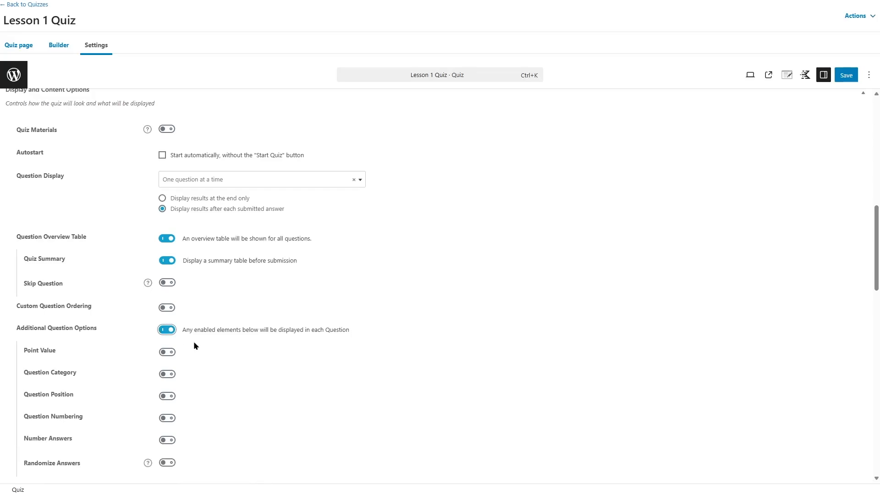
pyautogui.scroll(-1, 194, 345)
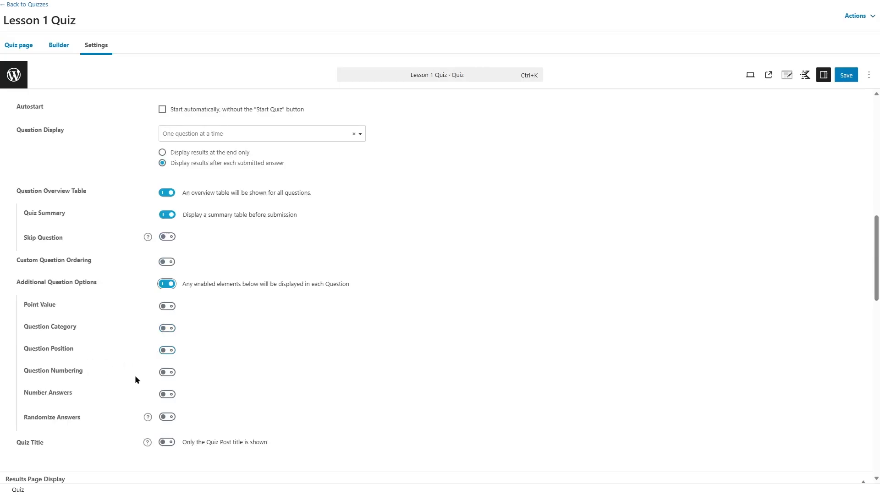
pyautogui.click(167, 394)
pyautogui.click(166, 395)
pyautogui.scroll(-2, 171, 420)
pyautogui.click(166, 192)
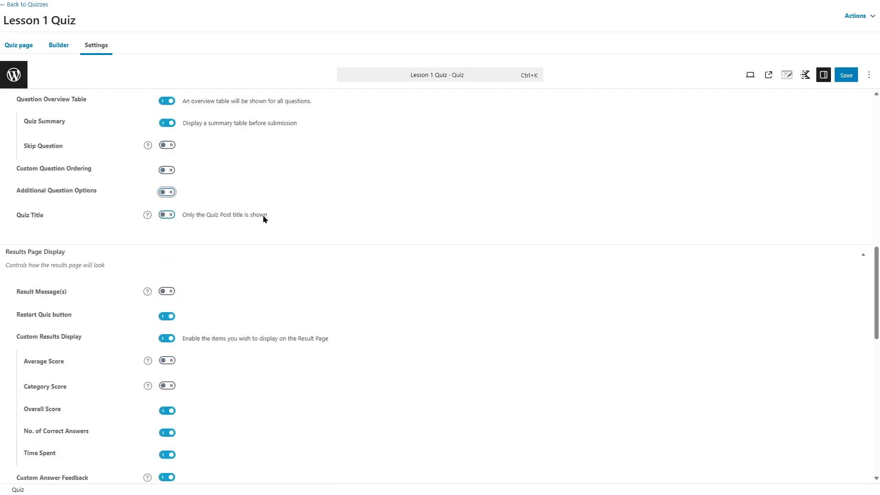
# Read the help text of the Quiz Title setting.
pyautogui.click(148, 216)
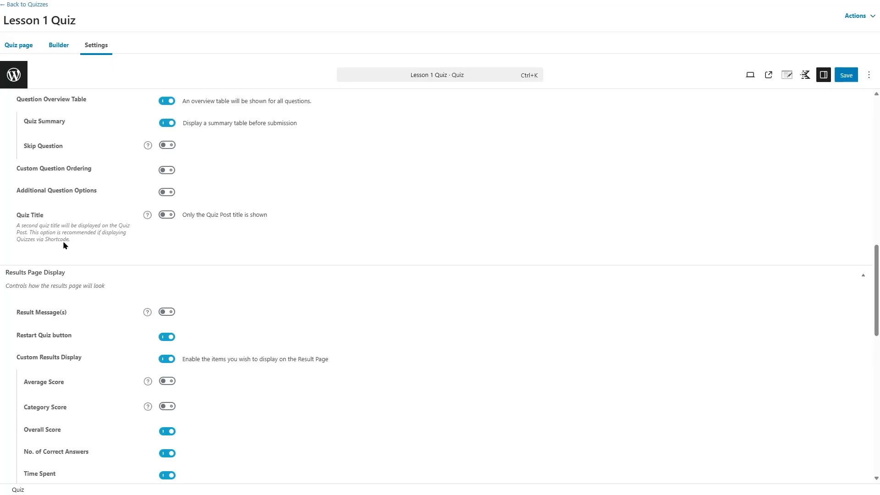
pyautogui.press('Tab')
# Try result messages for the results page to see the score-based message editor, and turn them back off.
pyautogui.scroll(-2, 166, 220)
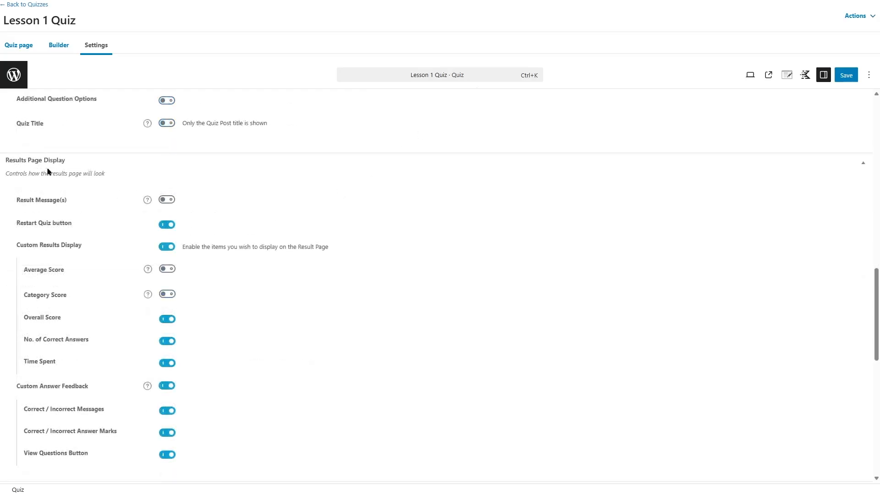
pyautogui.click(168, 199)
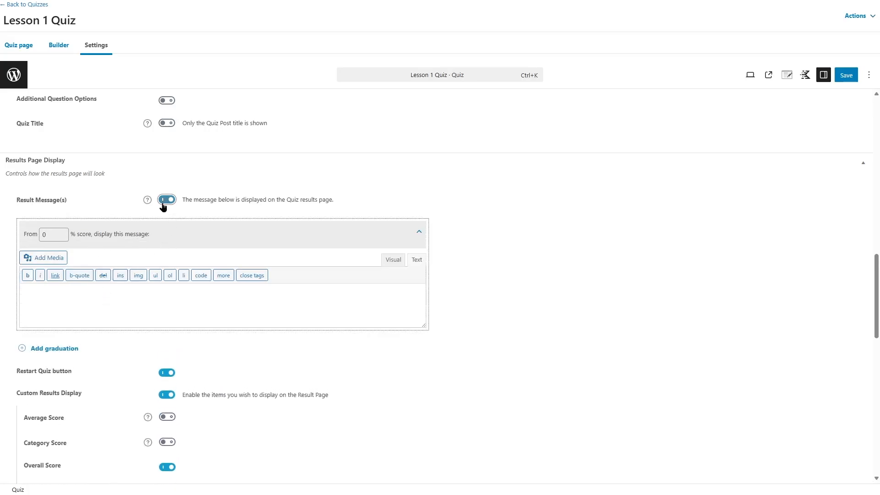
pyautogui.click(167, 200)
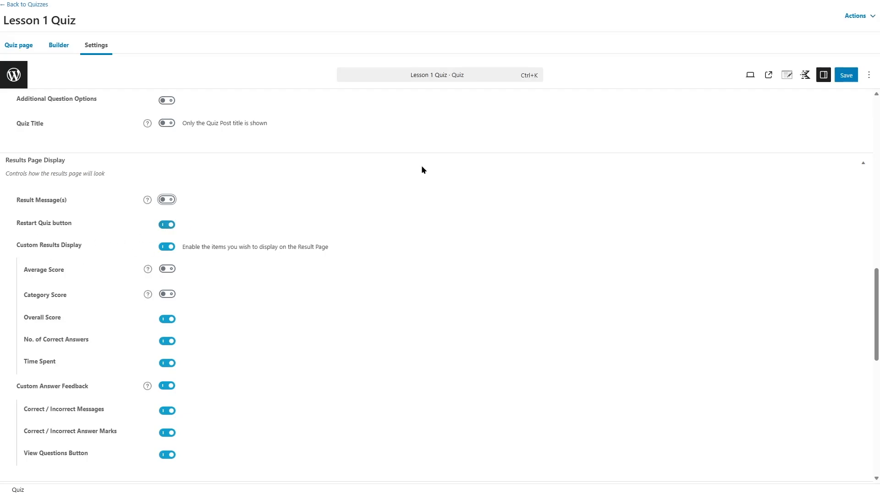
# Try turning off the Restart Quiz button and the custom results display, and turn each back on.
pyautogui.click(166, 225)
pyautogui.click(163, 225)
pyautogui.click(161, 248)
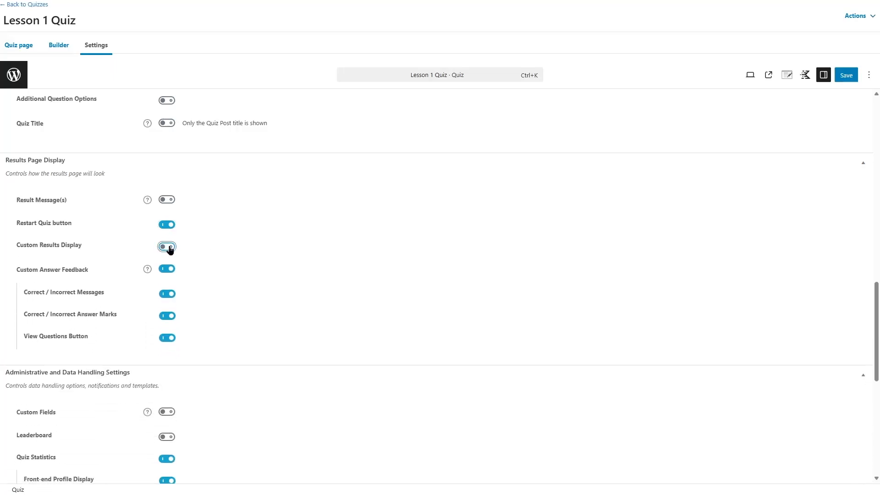
pyautogui.click(167, 251)
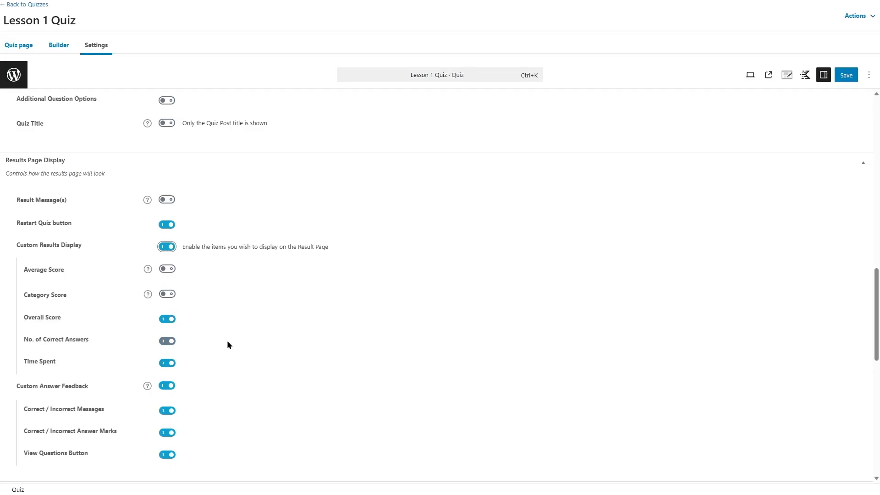
# Try the leaderboard in the administrative and data handling settings to see its options, and turn it back off.
pyautogui.scroll(-1, 228, 345)
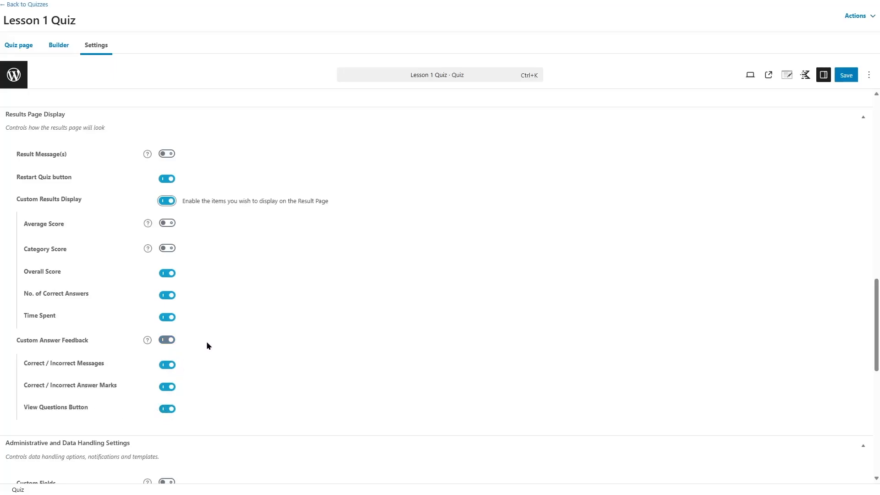
pyautogui.scroll(-2, 230, 292)
pyautogui.scroll(-3, 229, 292)
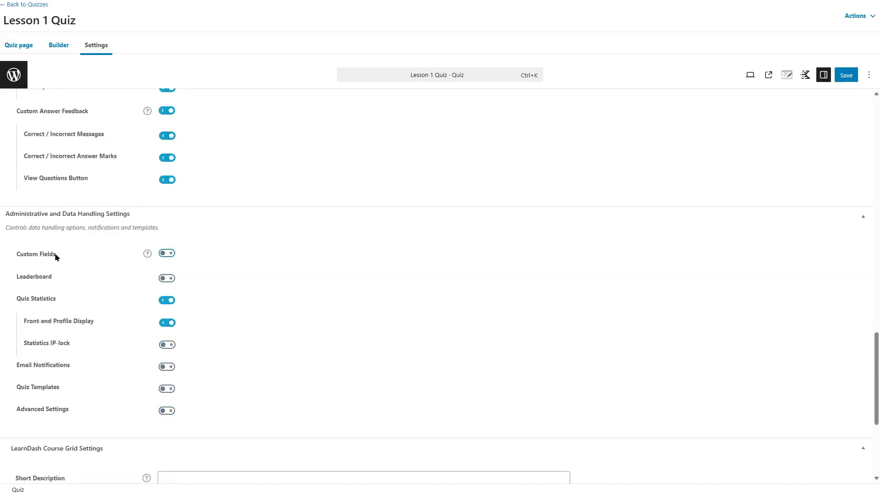
pyautogui.click(166, 282)
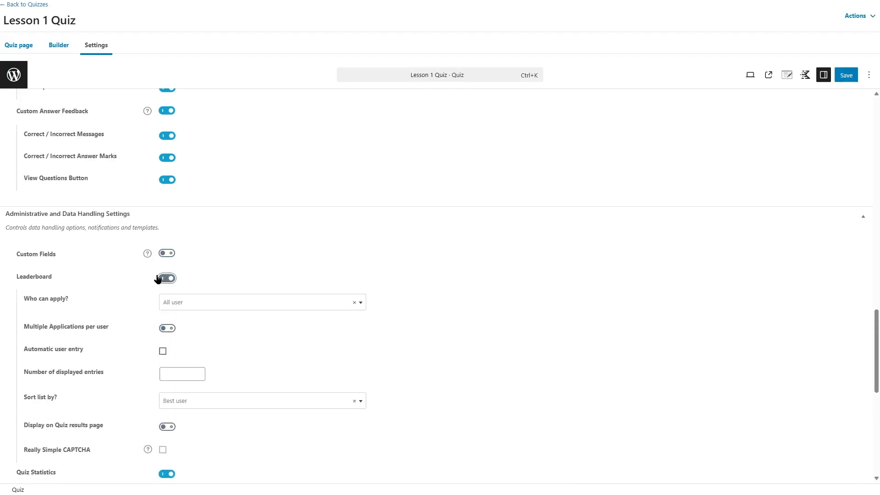
pyautogui.scroll(-2, 166, 287)
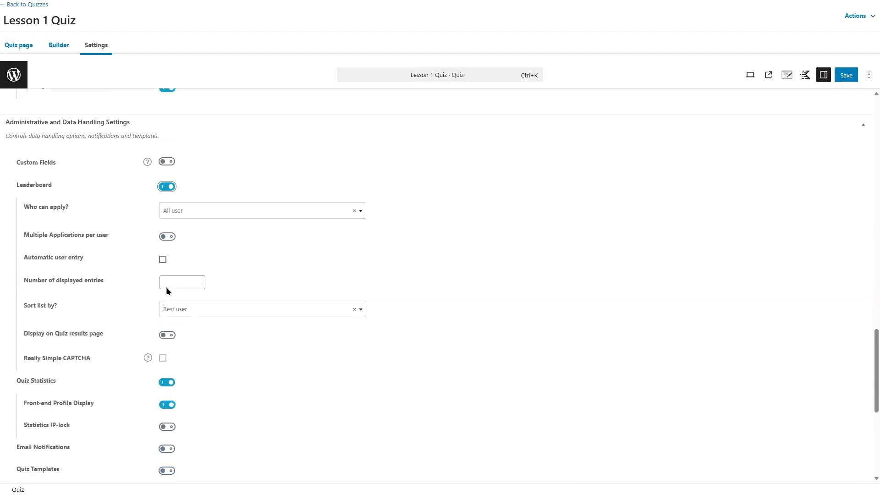
pyautogui.click(167, 187)
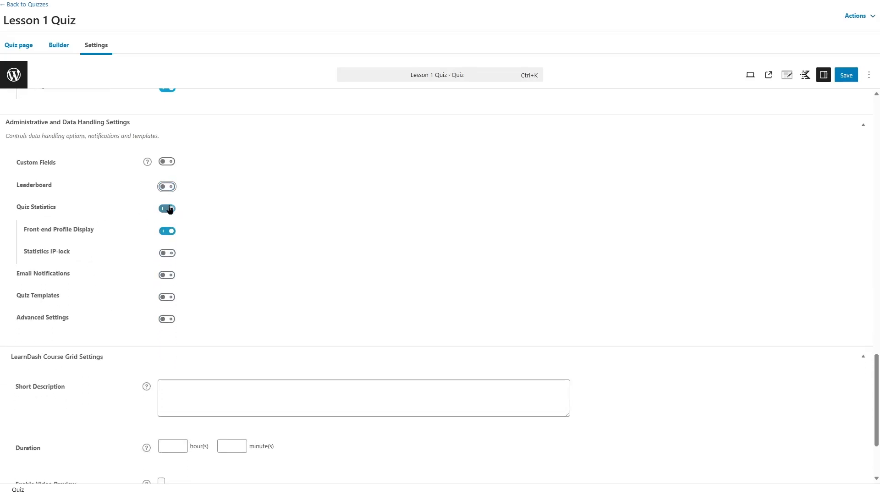
# Try quiz templates to see the choices for saving the quiz as a template, and turn them back off.
pyautogui.click(165, 231)
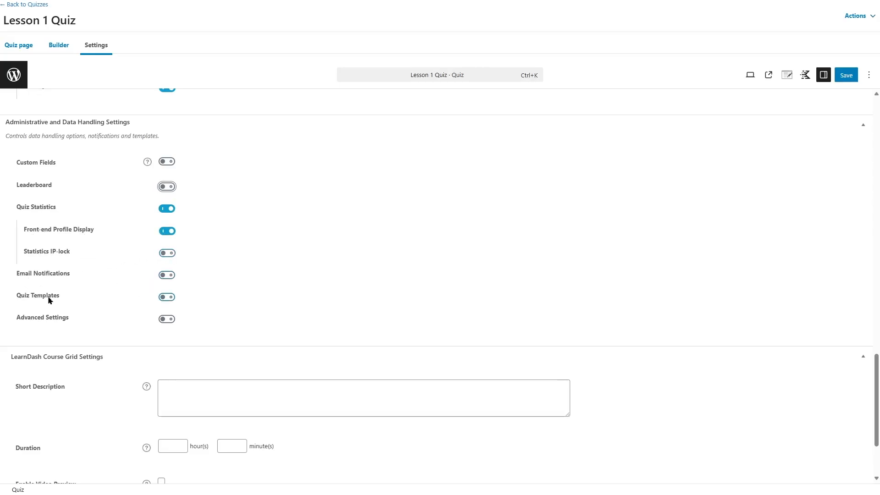
pyautogui.click(166, 299)
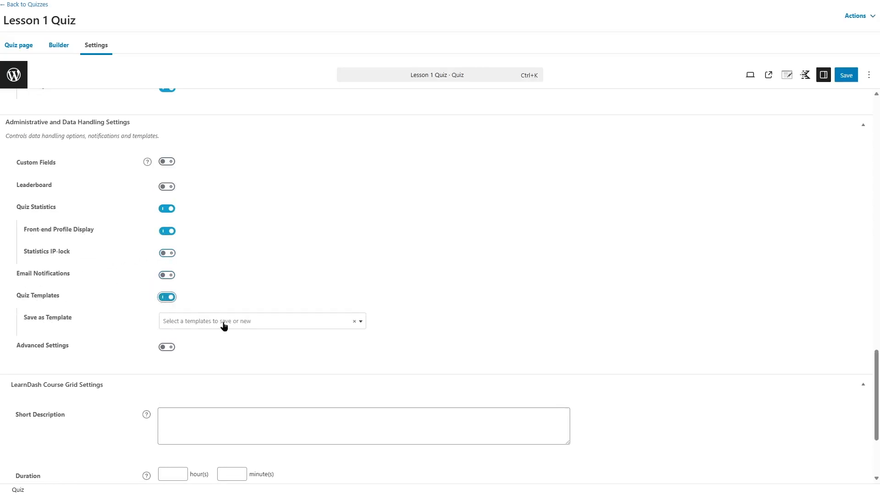
pyautogui.click(218, 325)
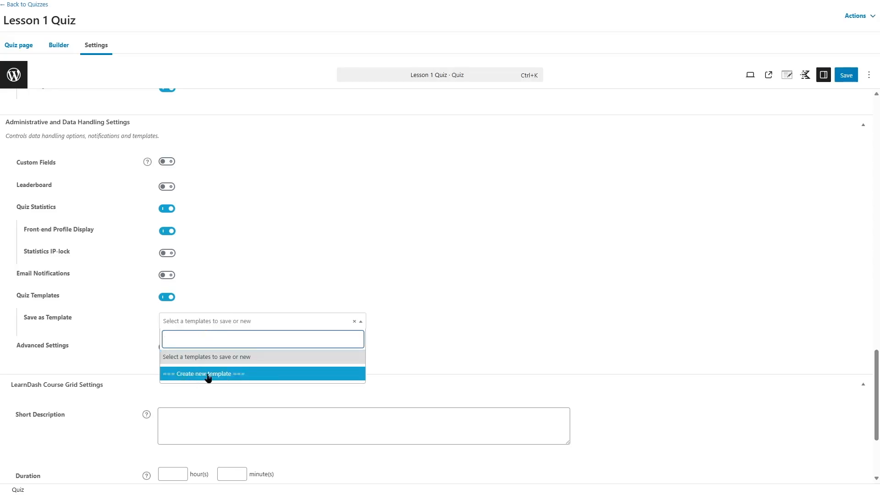
pyautogui.click(169, 297)
# Try the advanced settings to see the cookie answer protection and associated settings options, and turn them back off.
pyautogui.scroll(-2, 184, 261)
pyautogui.scroll(2, 184, 261)
pyautogui.click(167, 318)
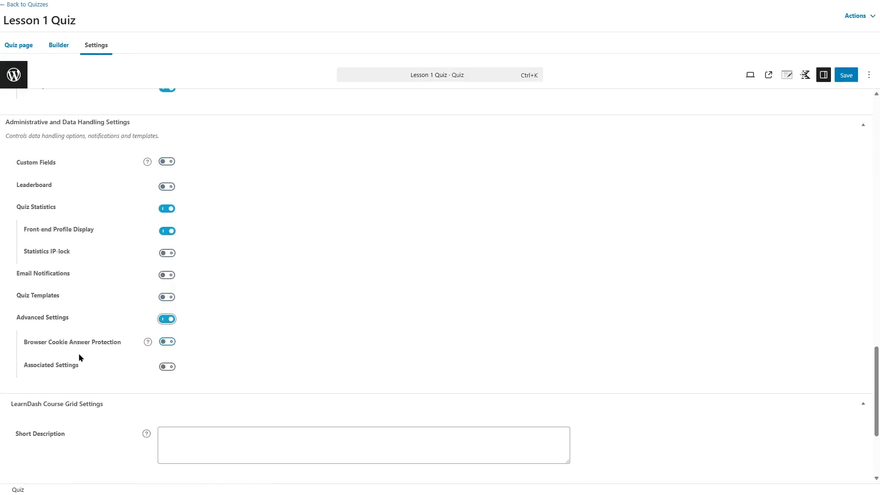
pyautogui.click(171, 324)
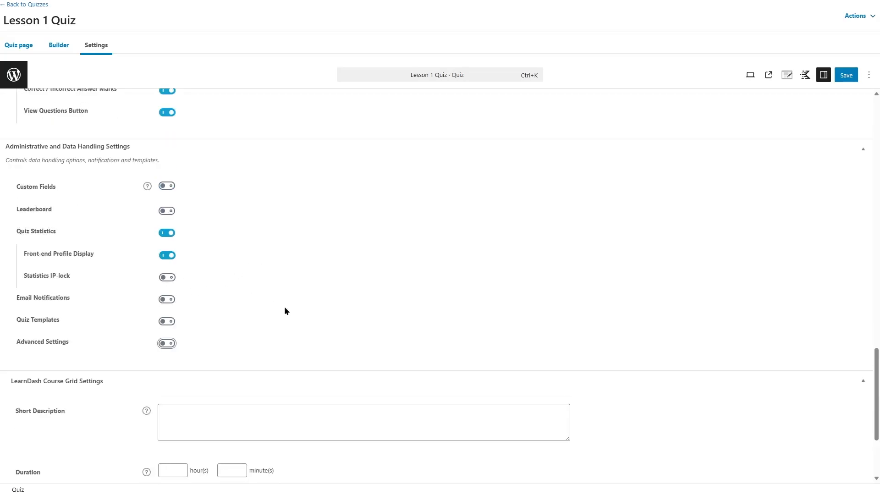
# Try enabling the video preview in the course grid settings to see its video URL or embed code option, and turn it back off.
pyautogui.scroll(-3, 208, 335)
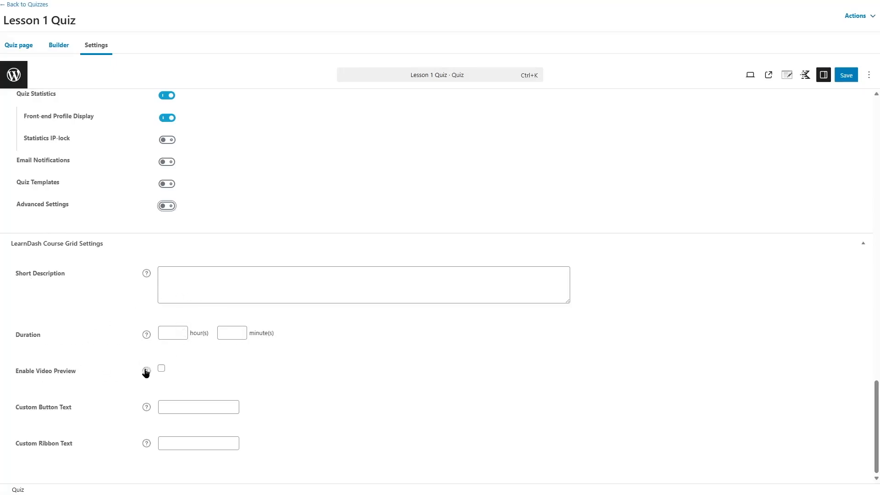
pyautogui.click(162, 369)
pyautogui.click(173, 412)
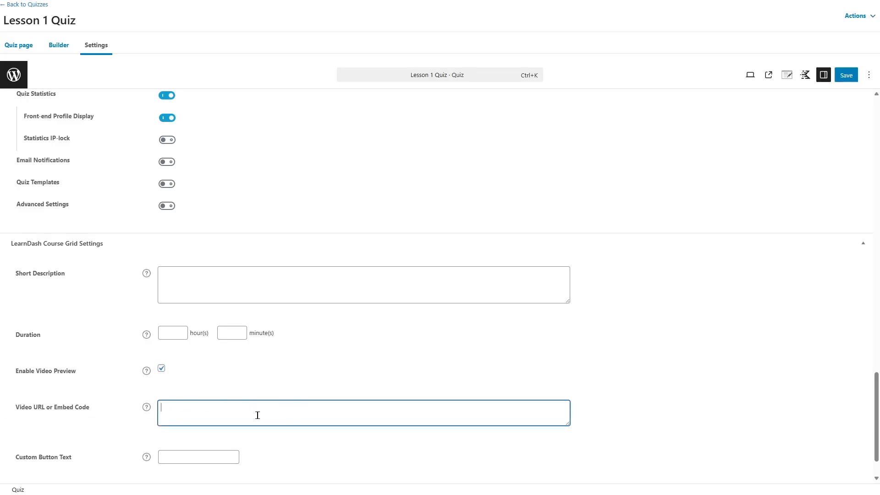
pyautogui.click(162, 369)
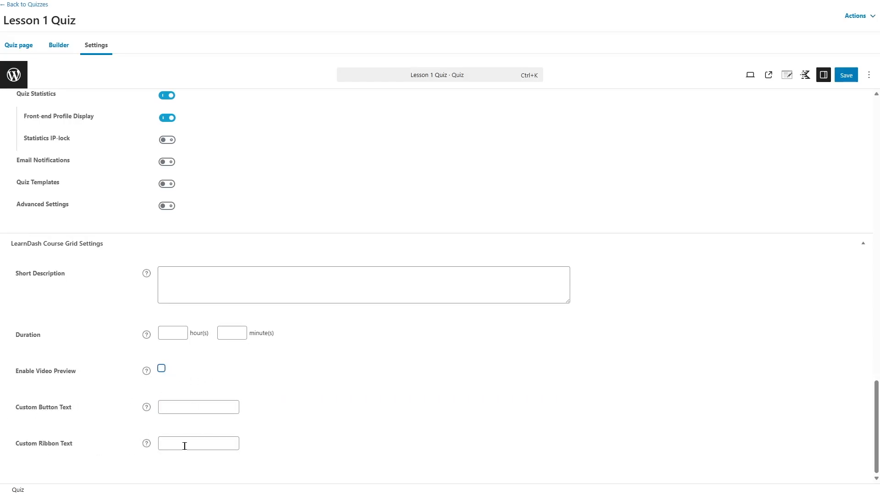
# Save the updated settings of the Lesson 1 Quiz.
pyautogui.scroll(15, 522, 397)
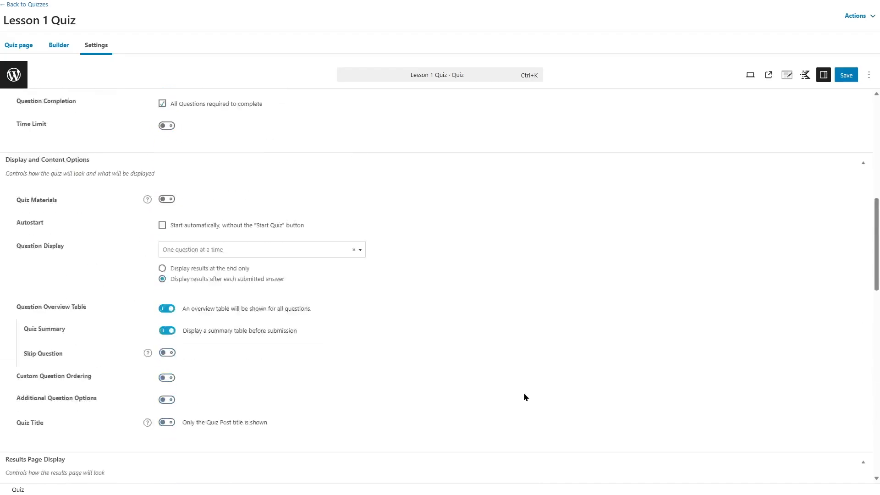
pyautogui.click(846, 78)
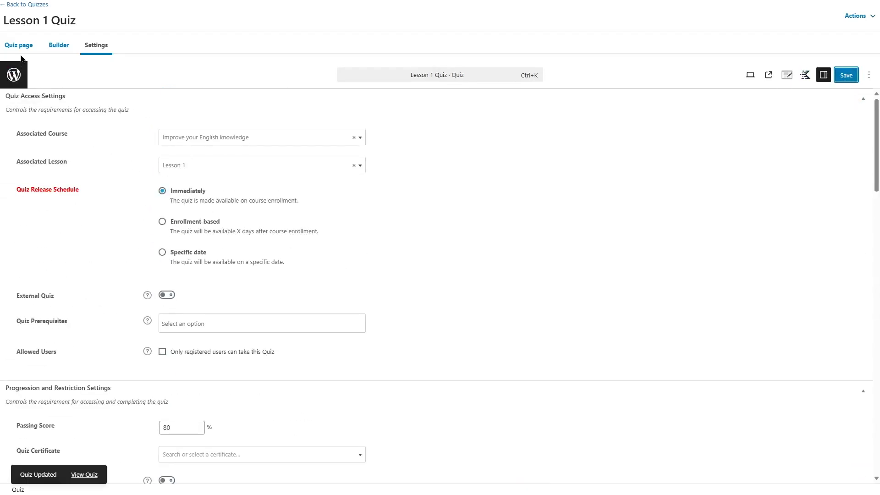
# Return to the course list, open the Improve your English knowledge course at its settings, and publish it.
pyautogui.click(34, 6)
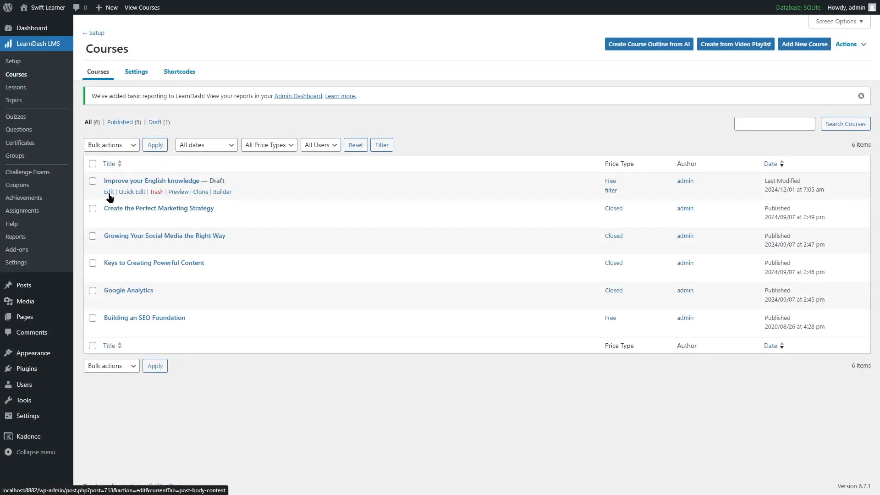
pyautogui.click(217, 192)
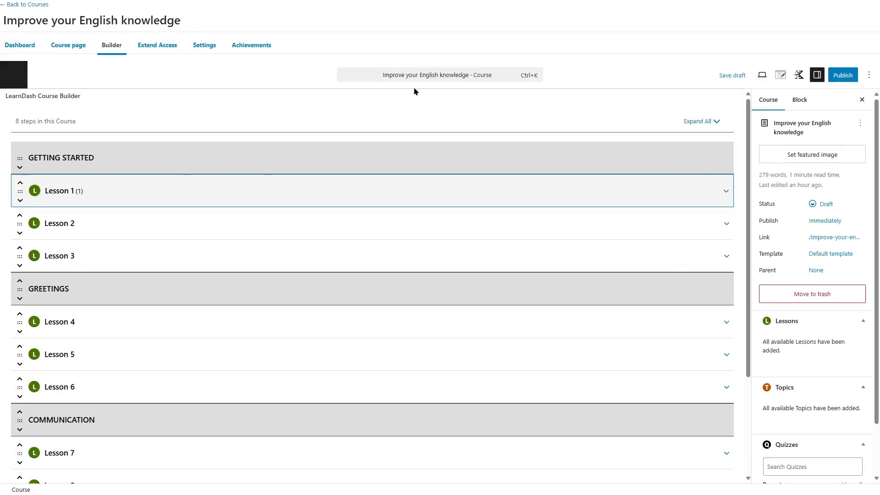
pyautogui.click(209, 45)
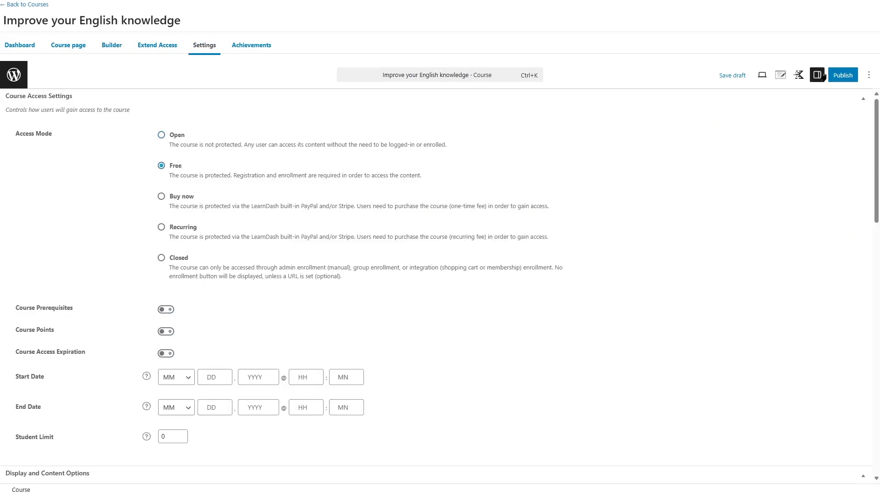
pyautogui.click(842, 76)
pyautogui.click(846, 69)
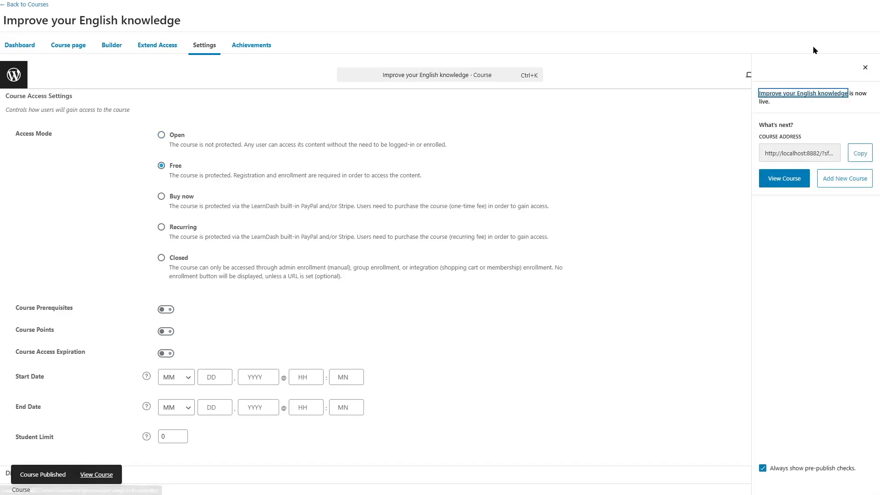
# View the published course, expand Lesson 1 in the course content, and start the Lesson 1 Quiz.
pyautogui.click(772, 182)
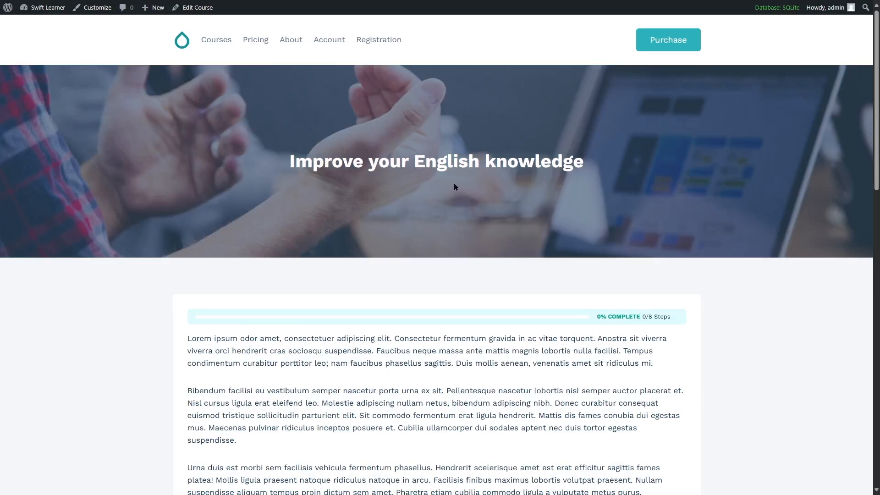
pyautogui.scroll(-10, 454, 184)
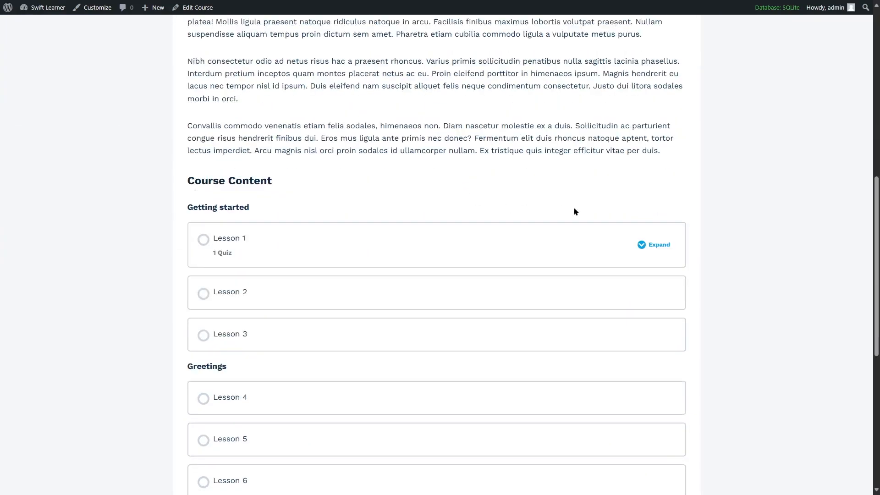
pyautogui.click(654, 245)
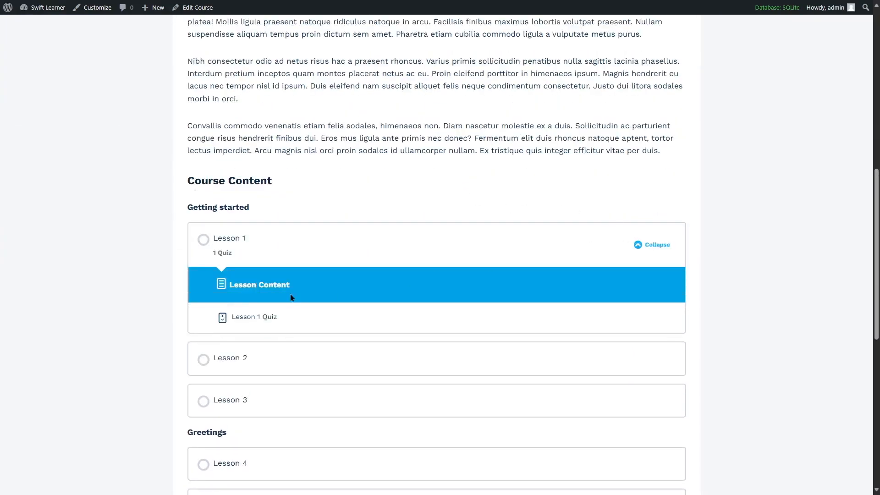
pyautogui.click(266, 321)
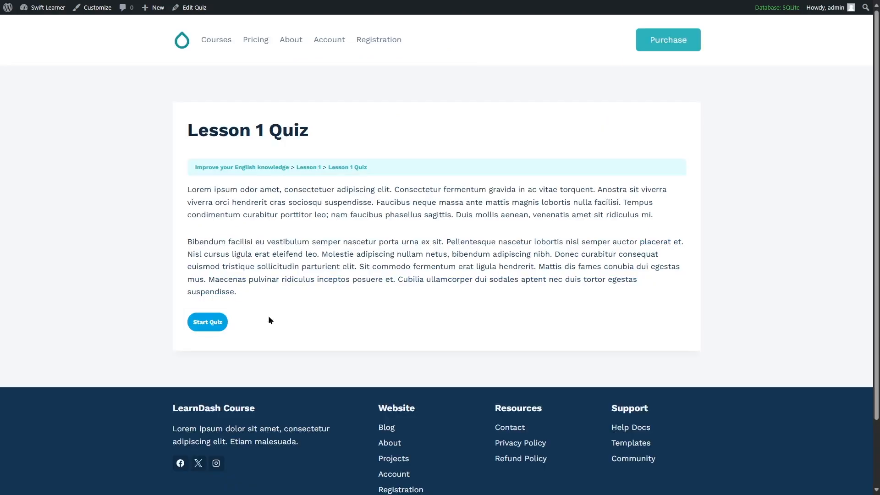
pyautogui.click(203, 324)
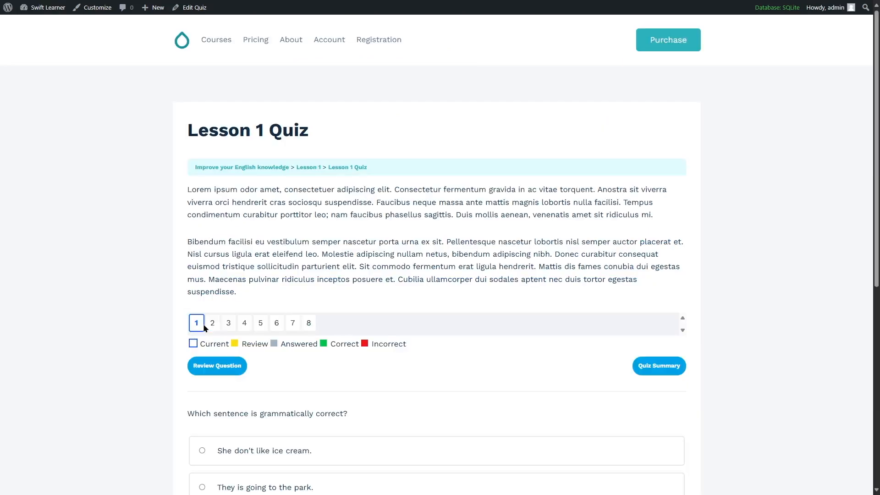
# Answer the grammatically correct sentence question with "He has a book.", check it, and continue to the next question.
pyautogui.scroll(-5, 525, 280)
pyautogui.scroll(1, 509, 282)
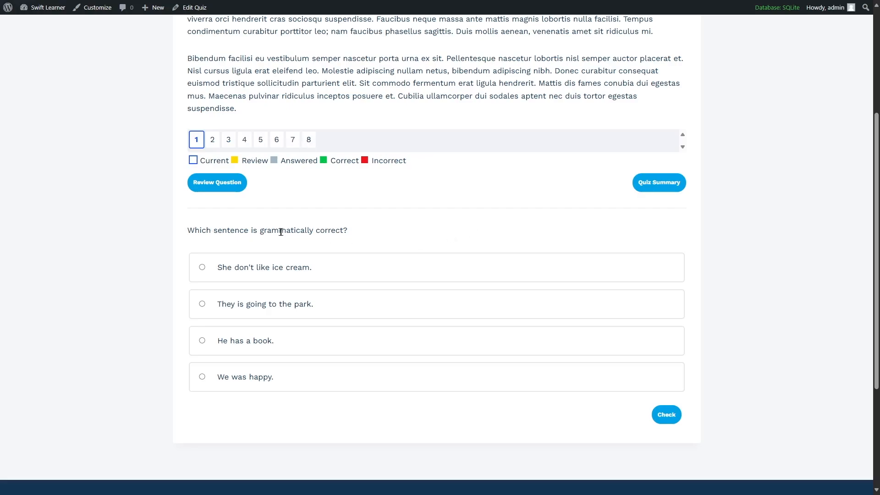
pyautogui.click(260, 348)
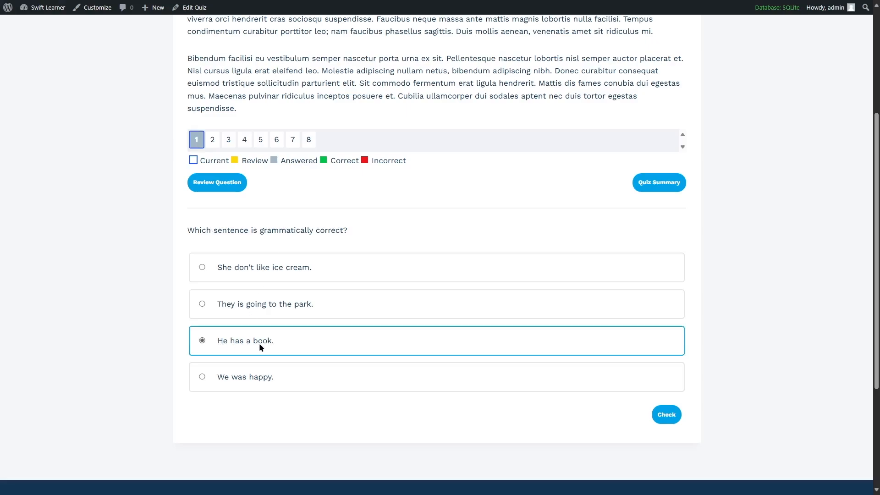
pyautogui.click(672, 421)
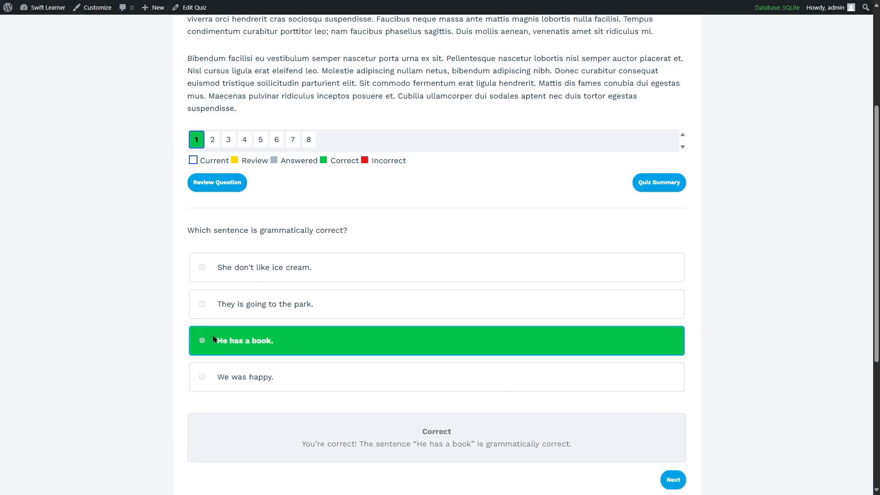
pyautogui.scroll(-1, 396, 348)
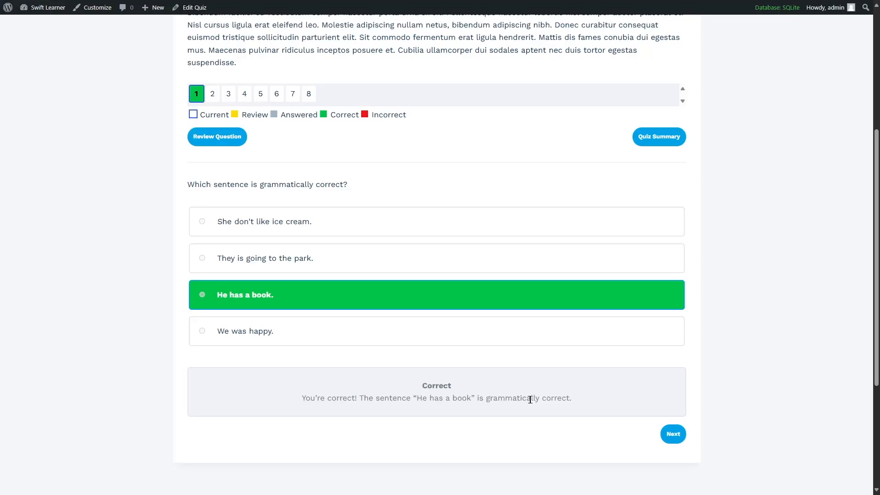
pyautogui.click(673, 436)
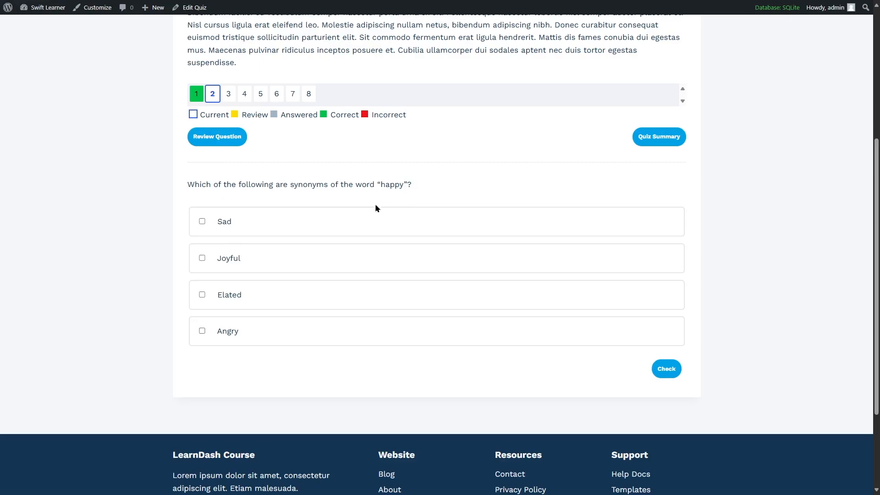
# Choose Joyful and Elated as the synonyms of "happy", check the answer, and continue to the next question.
pyautogui.click(203, 259)
pyautogui.click(203, 295)
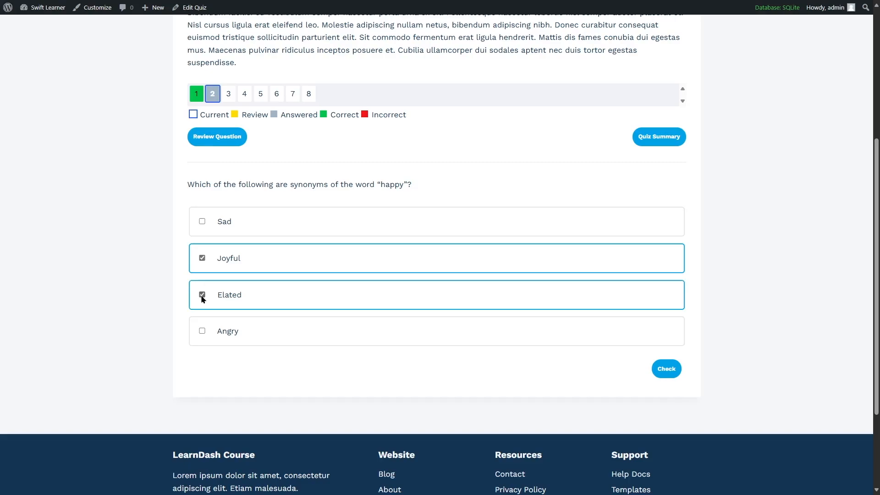
pyautogui.click(667, 371)
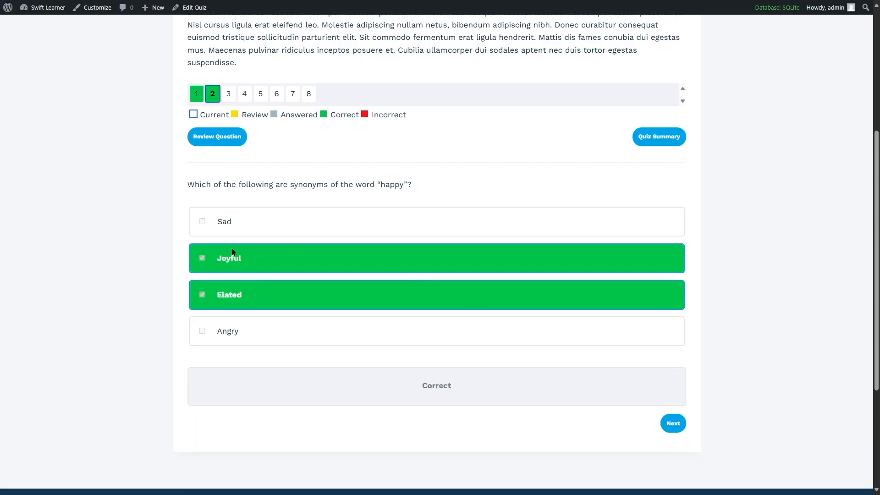
pyautogui.click(674, 424)
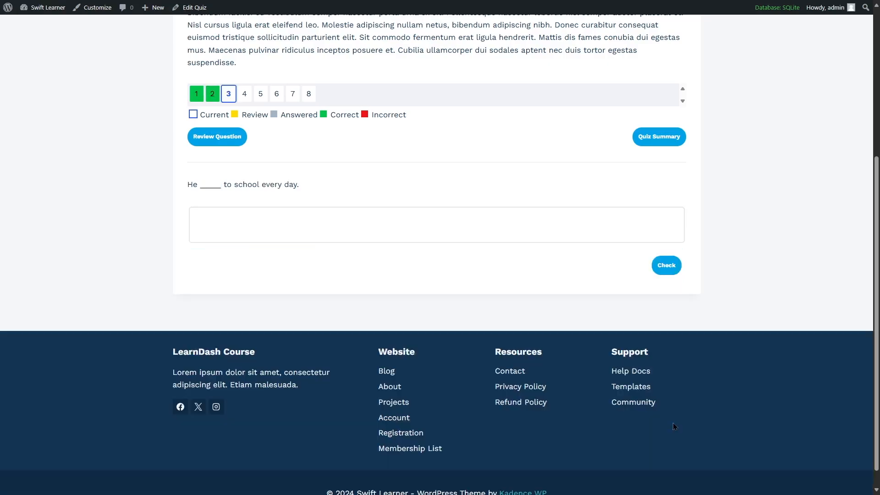
# Answer the "He _____ to school every day." question with "walks", check it, and continue to the next question.
pyautogui.click(260, 223)
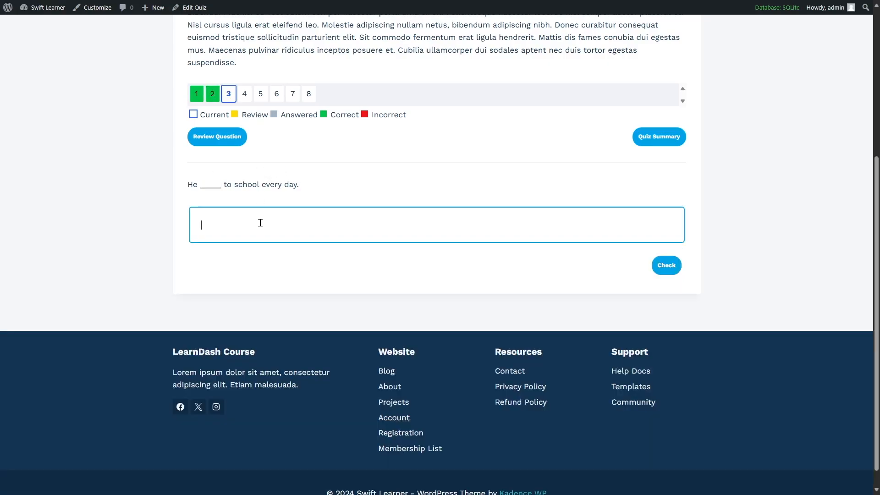
pyautogui.write('walks')
pyautogui.click(674, 266)
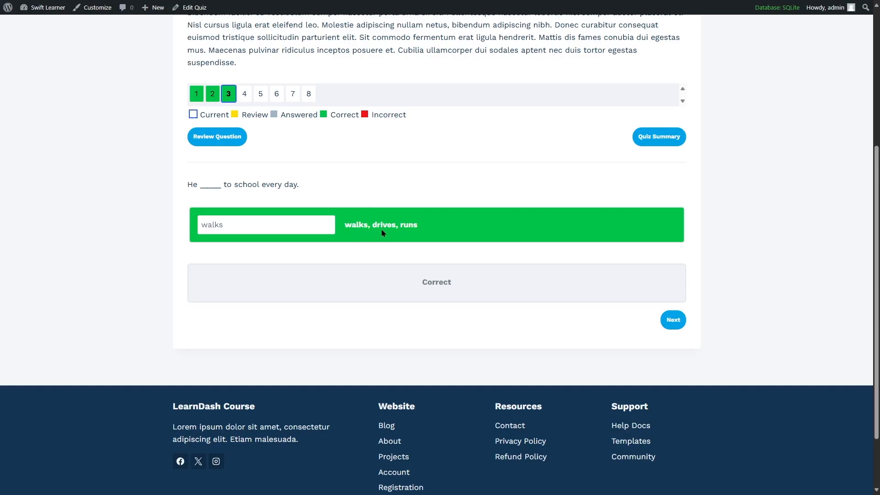
pyautogui.click(674, 320)
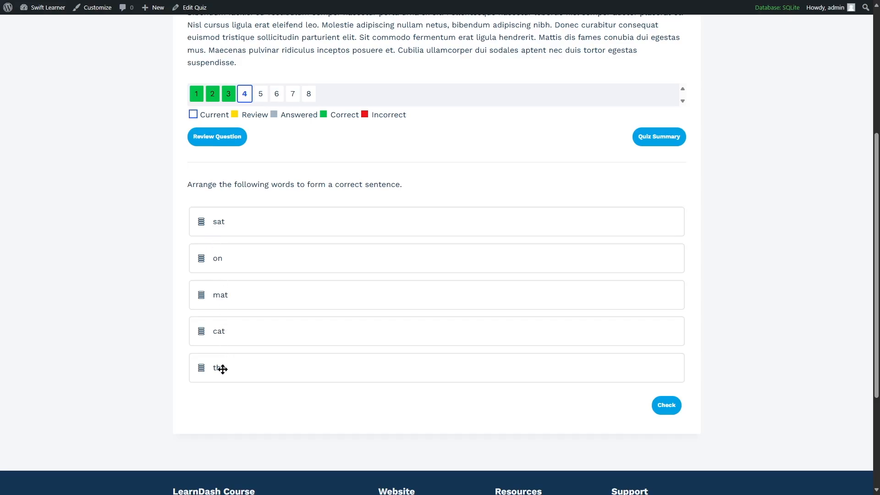
# Arrange the words in the order the, cat, sat, on, mat, check the answer, and continue to the next question.
pyautogui.moveTo(223, 369); pyautogui.dragTo(222, 220)
pyautogui.moveTo(238, 369); pyautogui.dragTo(241, 257)
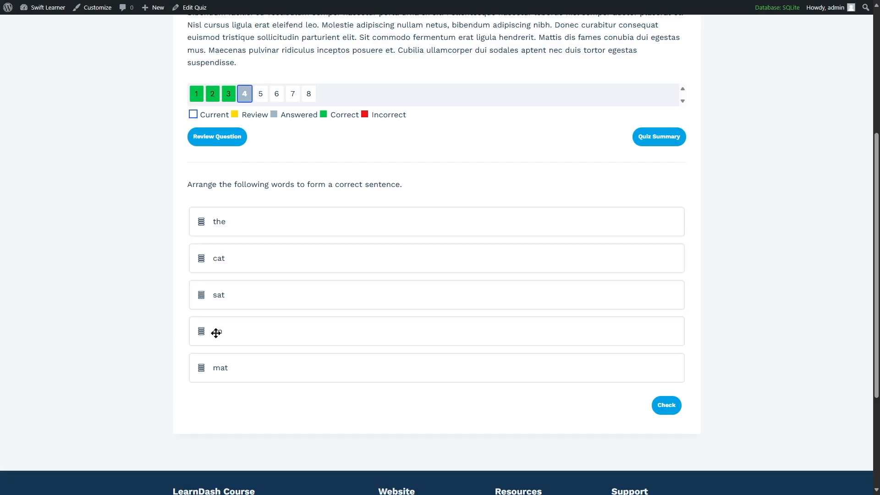
pyautogui.click(667, 405)
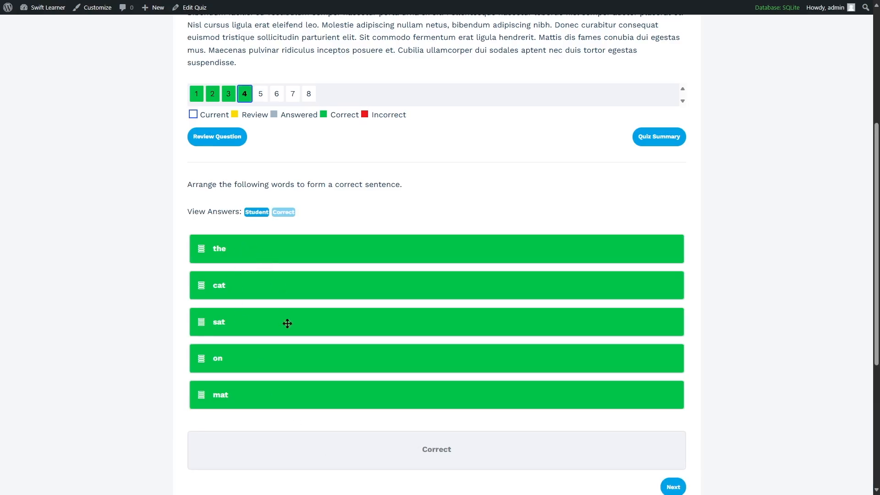
pyautogui.scroll(-2, 394, 411)
pyautogui.click(673, 397)
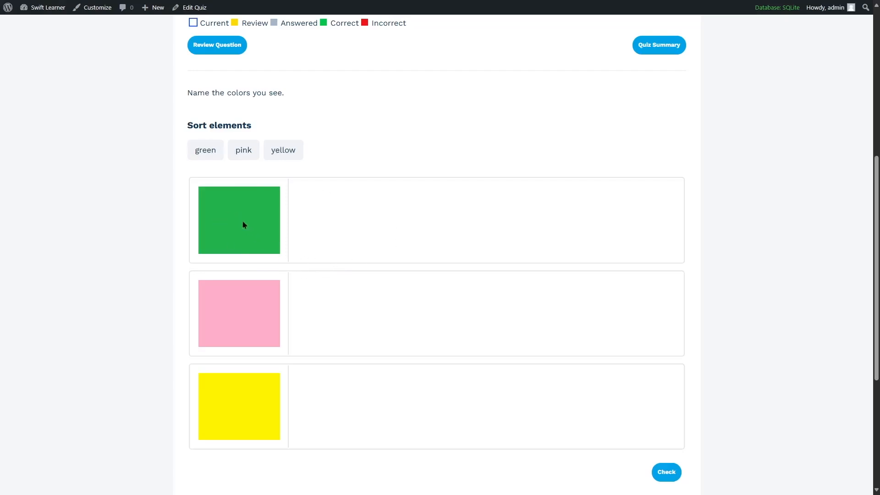
# Match the labels green, pink and yellow to their color images, check the answer, and continue to the next question.
pyautogui.moveTo(202, 151); pyautogui.dragTo(346, 228)
pyautogui.moveTo(197, 150); pyautogui.dragTo(331, 314)
pyautogui.moveTo(204, 153); pyautogui.dragTo(342, 399)
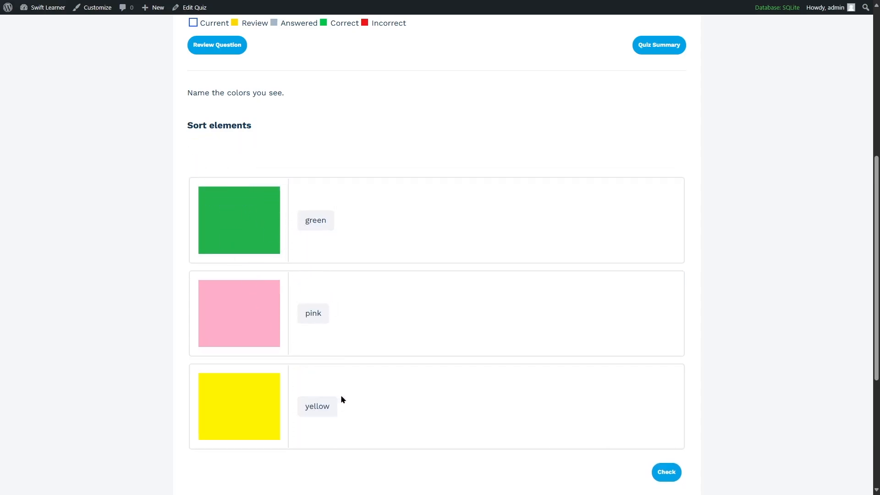
pyautogui.click(669, 475)
pyautogui.scroll(-4, 368, 345)
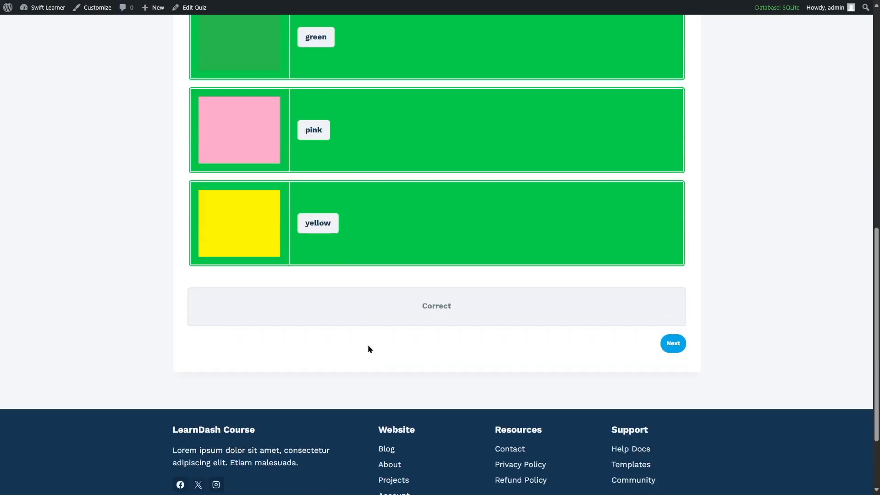
pyautogui.scroll(5, 367, 346)
pyautogui.scroll(-4, 640, 260)
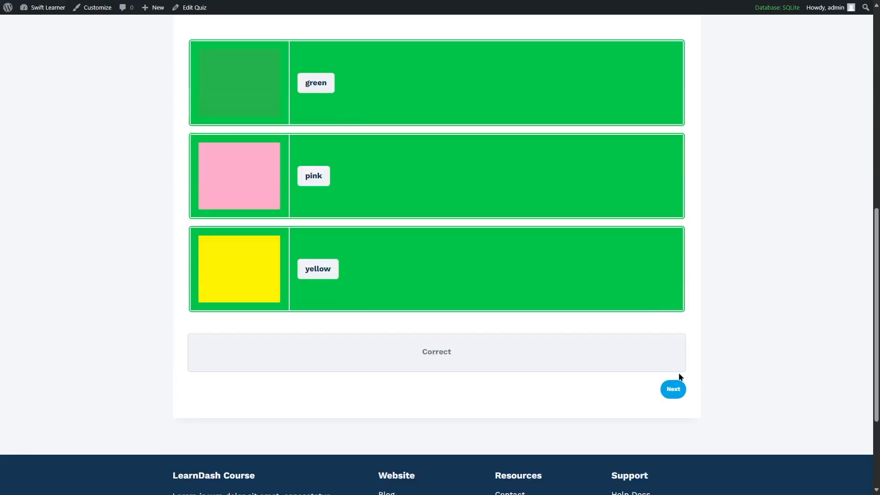
pyautogui.click(673, 389)
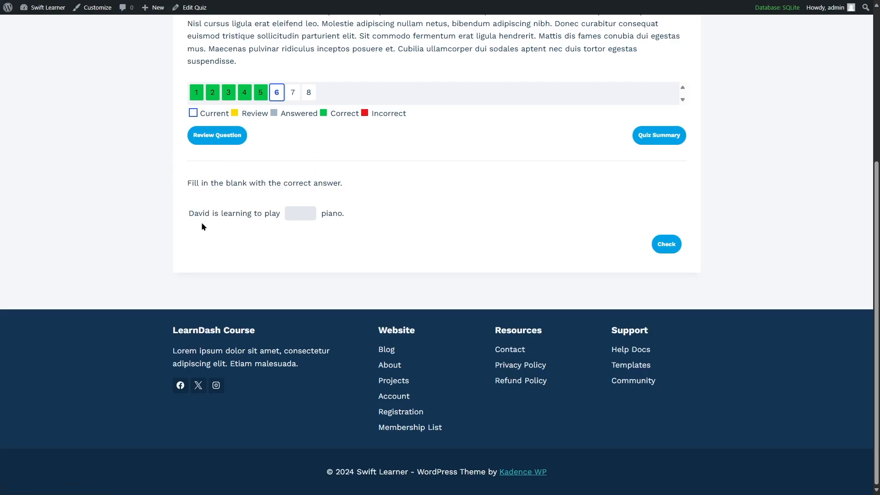
# Fill the blank before "piano" with "the", check the answer, and continue to the next question.
pyautogui.click(300, 213)
pyautogui.write('the')
pyautogui.click(667, 244)
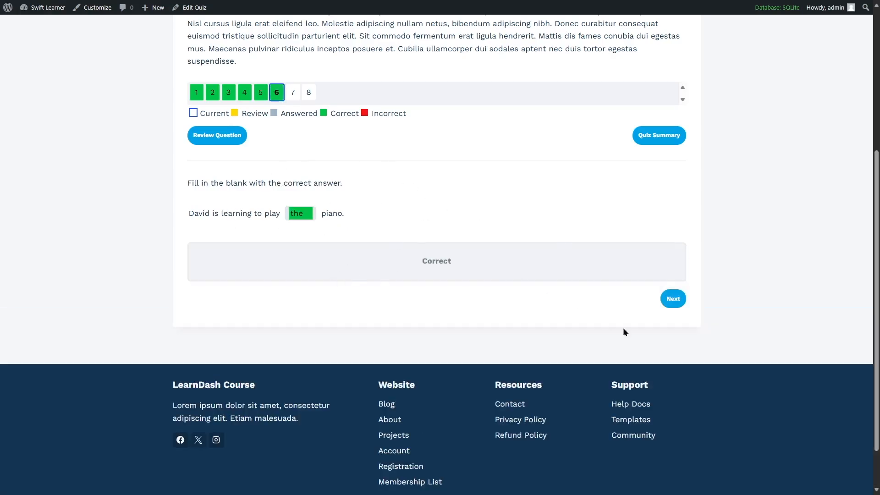
pyautogui.click(673, 301)
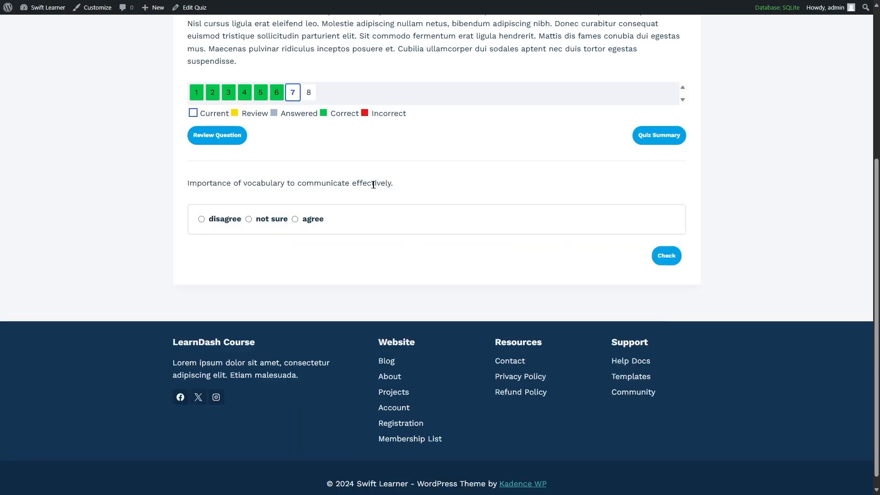
# Answer the vocabulary importance question with "agree", check it, and continue to the next question.
pyautogui.click(296, 218)
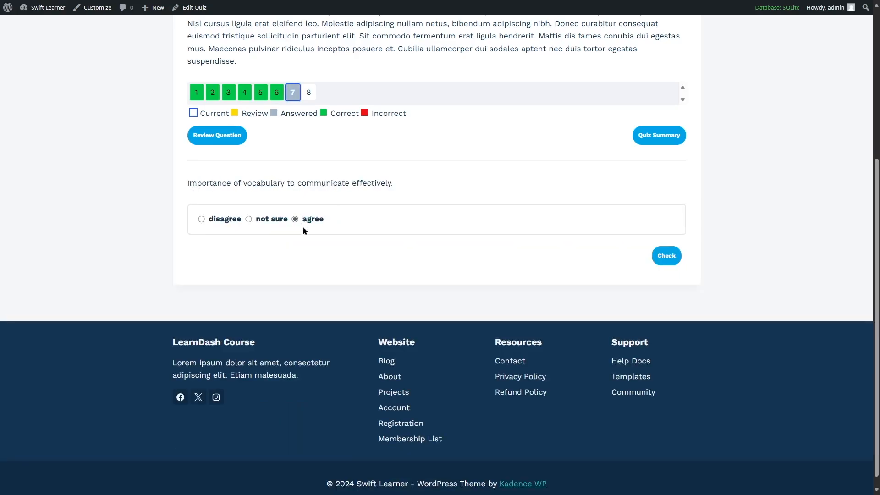
pyautogui.click(660, 257)
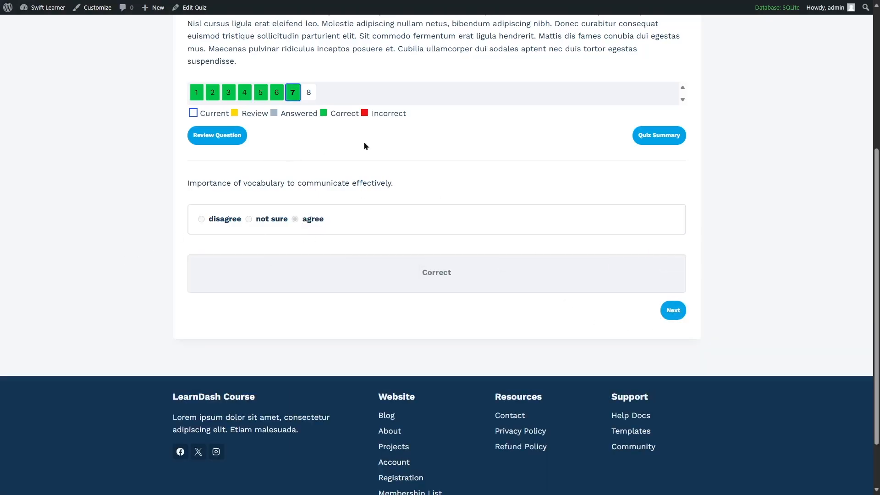
pyautogui.click(674, 311)
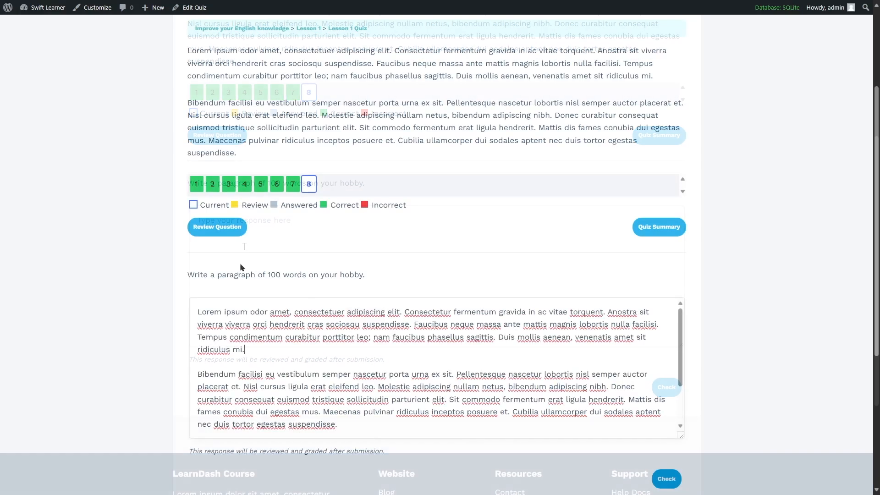
# Fill the hobby essay response with the lorem ipsum paragraphs and check the answer.
pyautogui.scroll(-2, 435, 372)
pyautogui.scroll(-2, 722, 404)
pyautogui.click(666, 388)
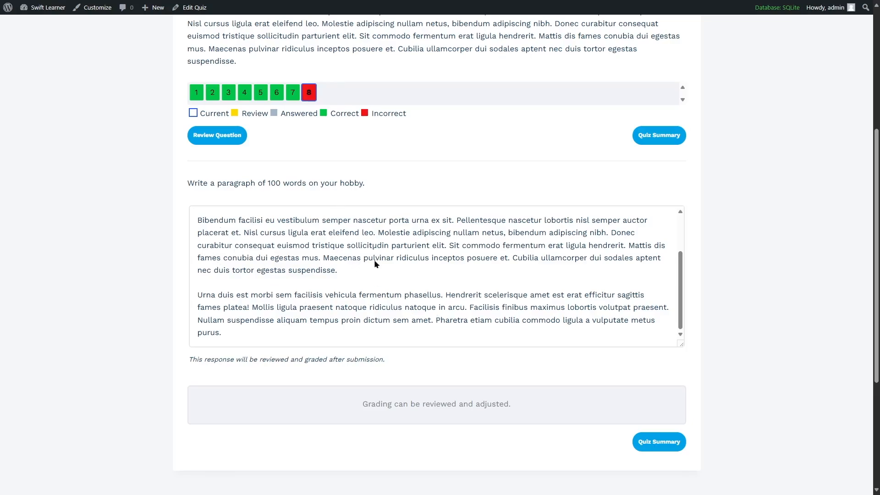
# Go to the quiz summary and finish the Lesson 1 Quiz.
pyautogui.click(656, 442)
pyautogui.scroll(2, 178, 236)
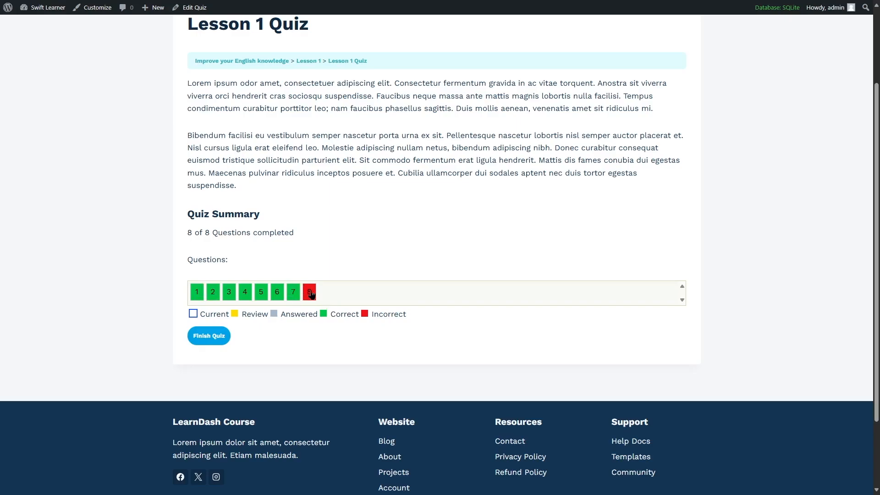
pyautogui.click(216, 344)
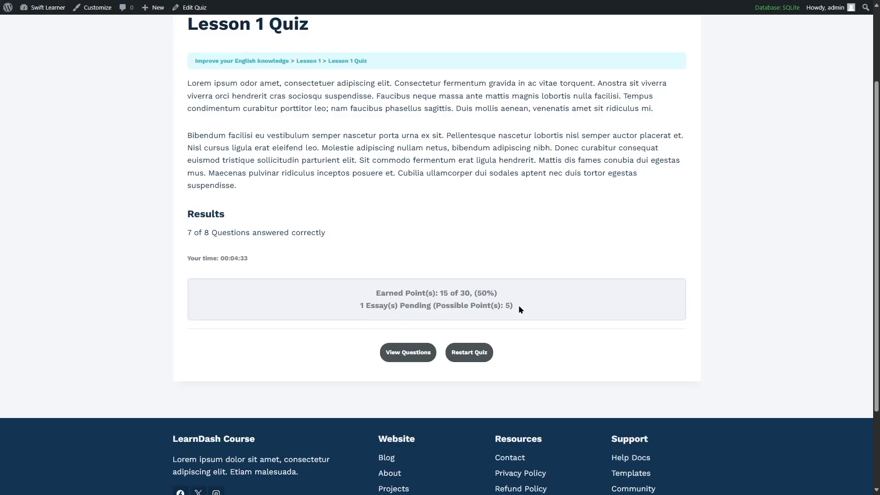
# Show the answered questions under the quiz results and review the marked answers.
pyautogui.click(407, 354)
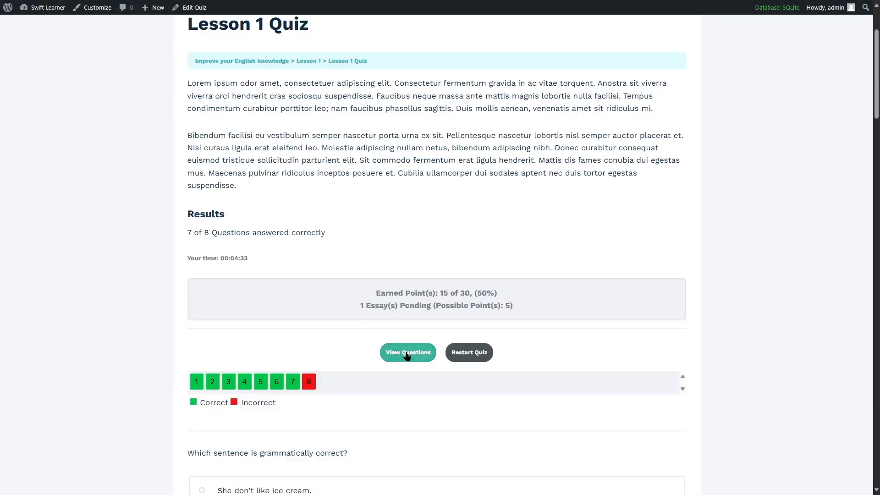
pyautogui.scroll(-14, 386, 346)
pyautogui.scroll(5, 281, 312)
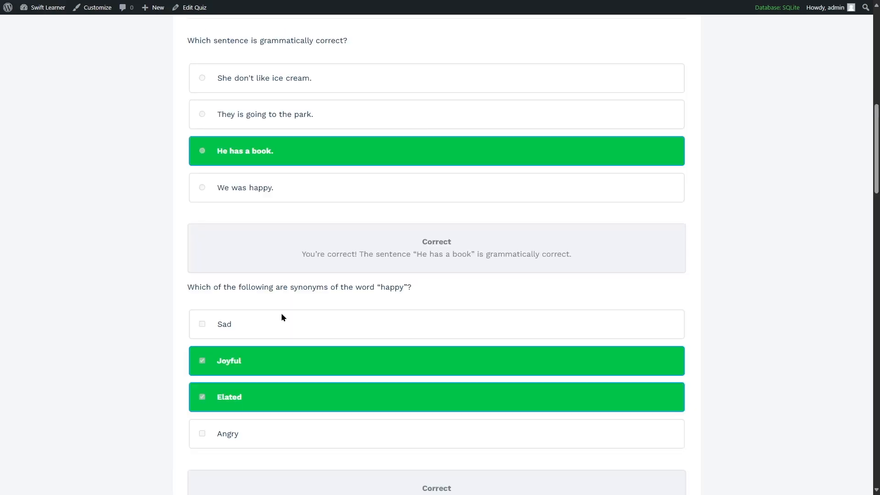
pyautogui.scroll(10, 282, 314)
pyautogui.scroll(-3, 282, 313)
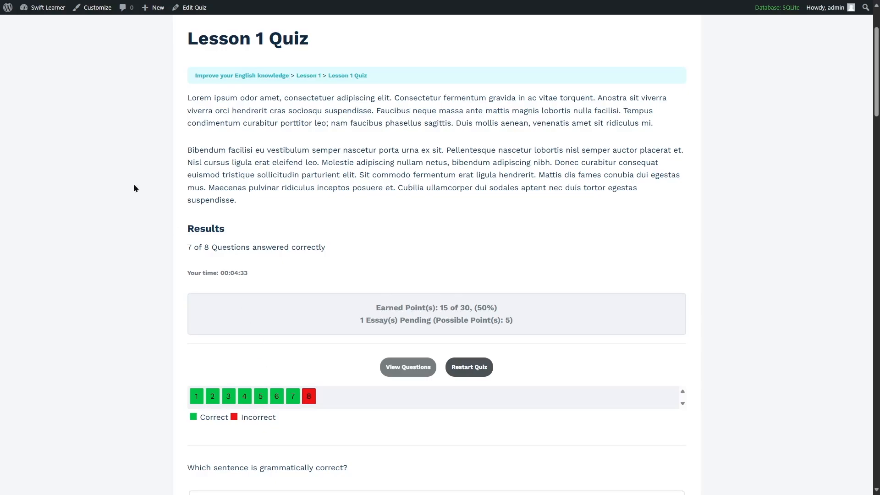
# Go to the LearnDash quizzes in the admin dashboard and view the submitted essay for Lesson 1 Quiz.
pyautogui.click(37, 21)
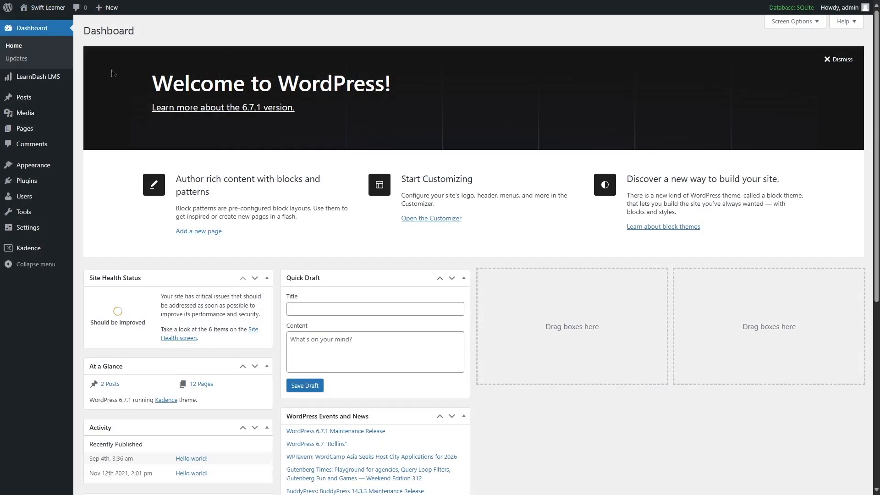
pyautogui.moveTo(41, 79)
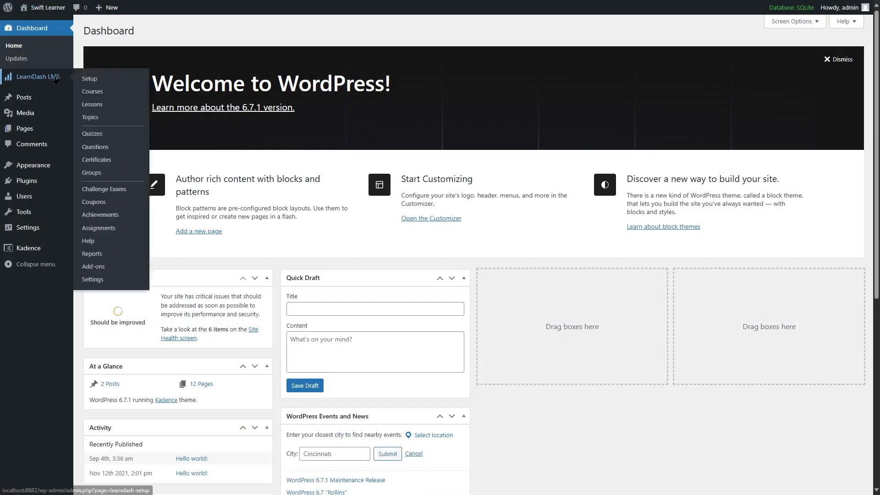
pyautogui.click(103, 133)
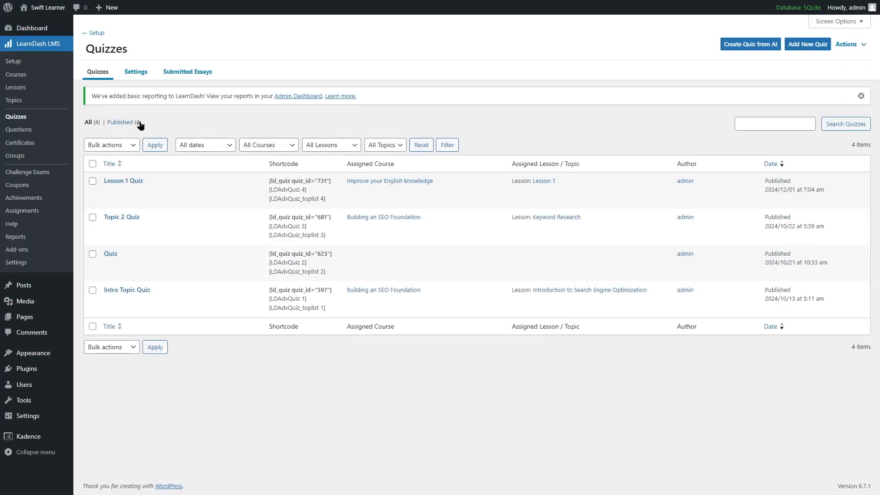
pyautogui.click(179, 78)
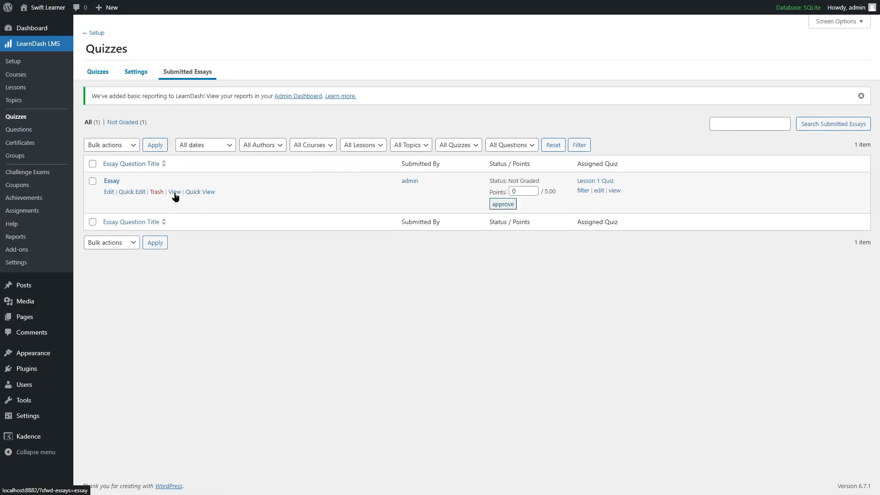
pyautogui.click(175, 192)
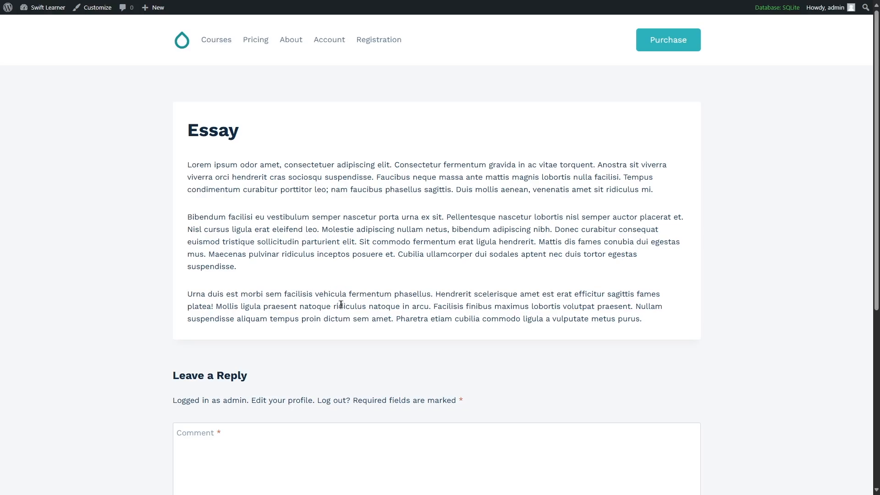
pyautogui.scroll(-2, 273, 286)
pyautogui.scroll(2, 316, 241)
# Return to the submitted essays in the admin area, award the Lesson 1 Quiz essay 5 points, and approve it.
pyautogui.moveTo(46, 7)
pyautogui.click(44, 25)
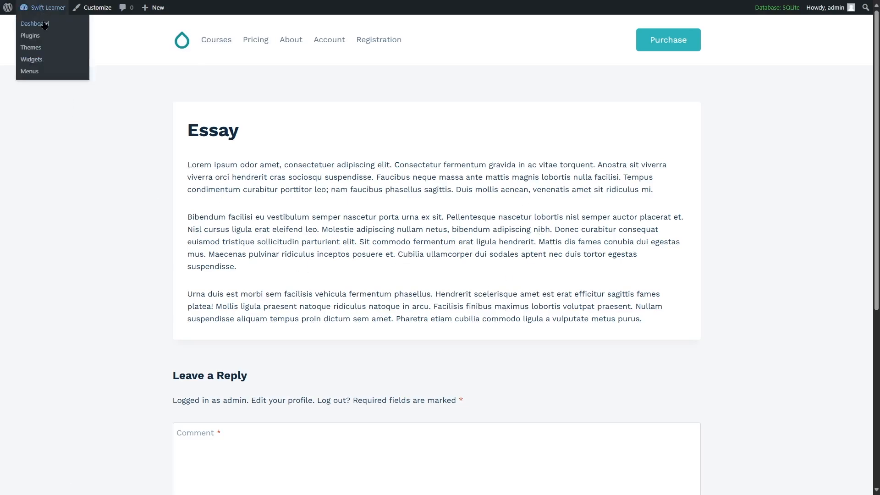
pyautogui.click(115, 134)
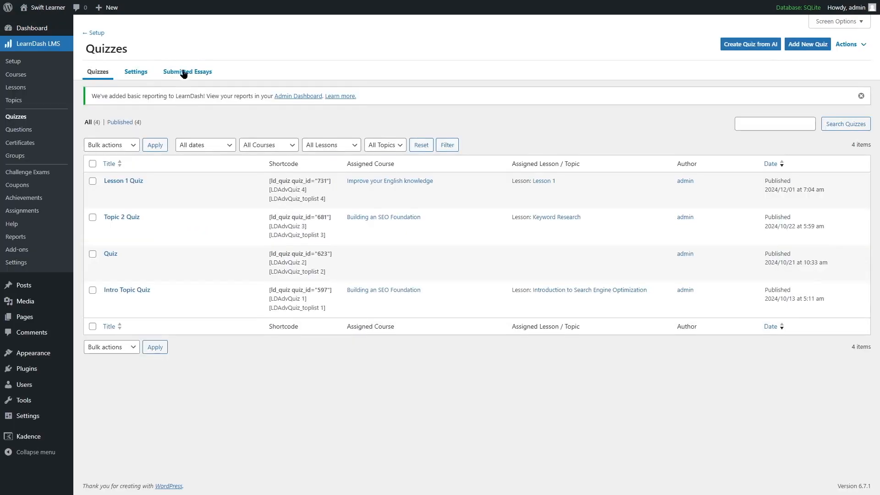
pyautogui.click(184, 74)
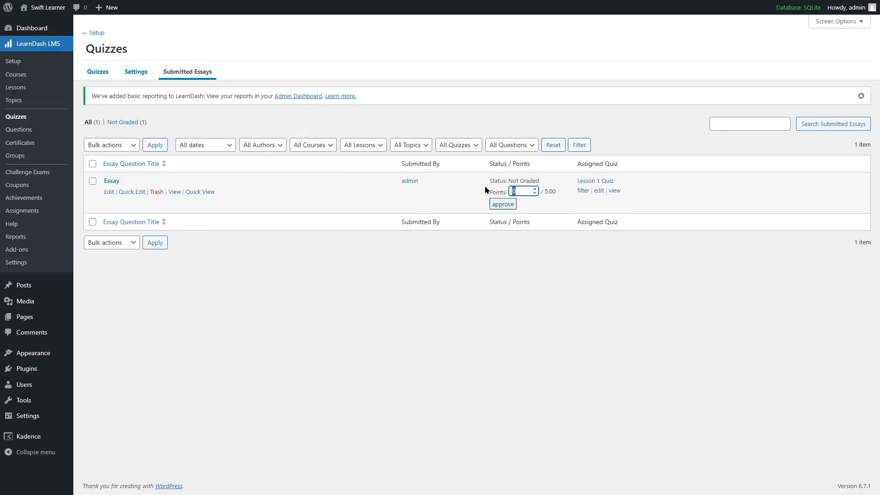
pyautogui.write('5')
pyautogui.click(503, 204)
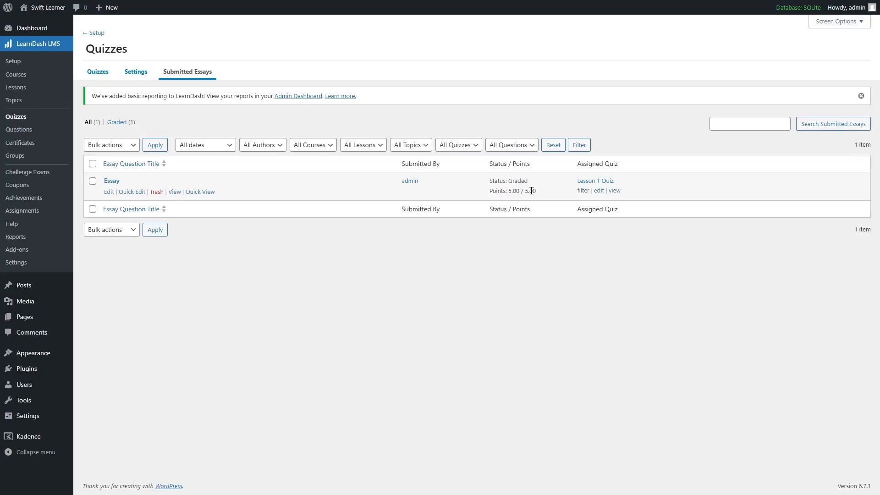